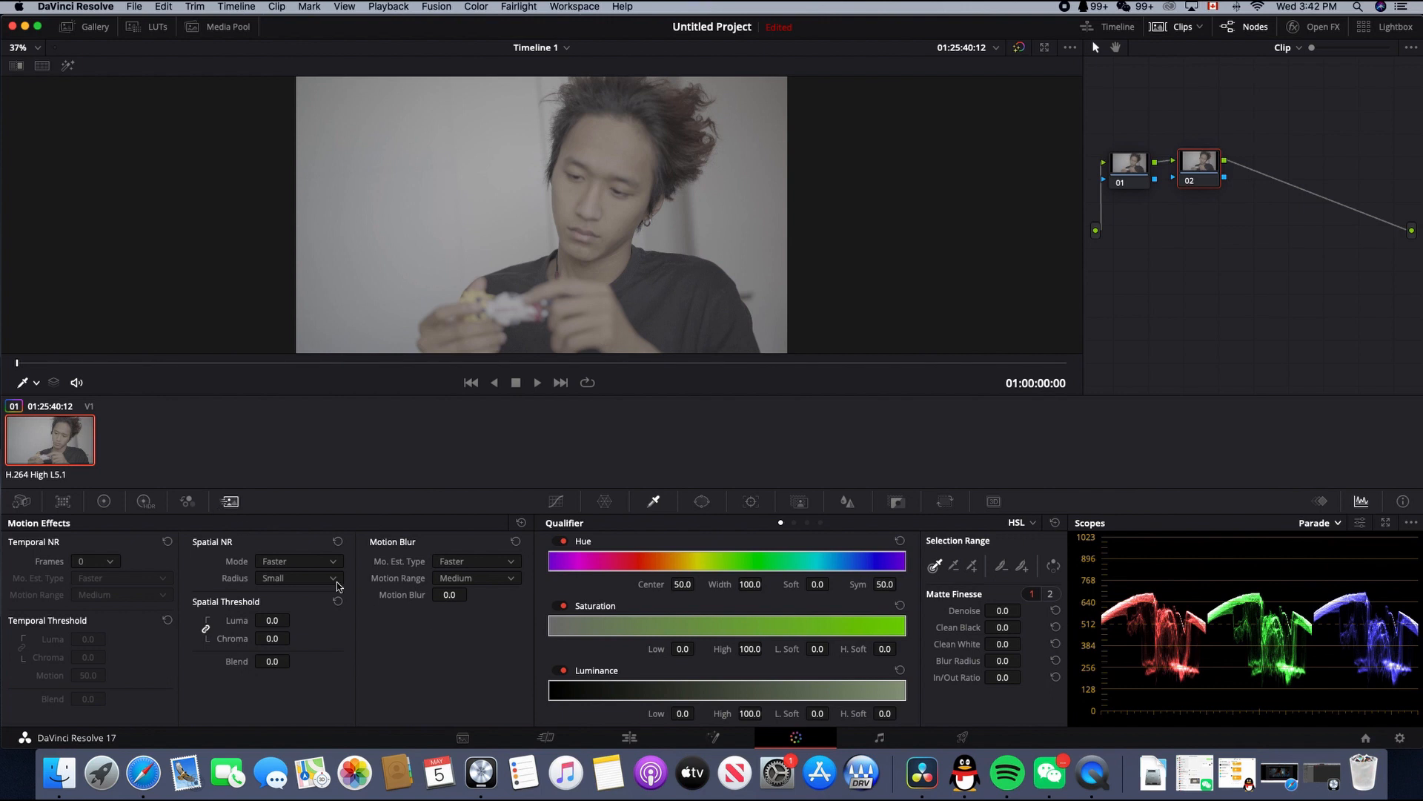
Step: Show the primary color wheels in Wheels mode and lower node 02's Lift to -0.10
{"action": "left_click", "coordinate": [105, 501]}
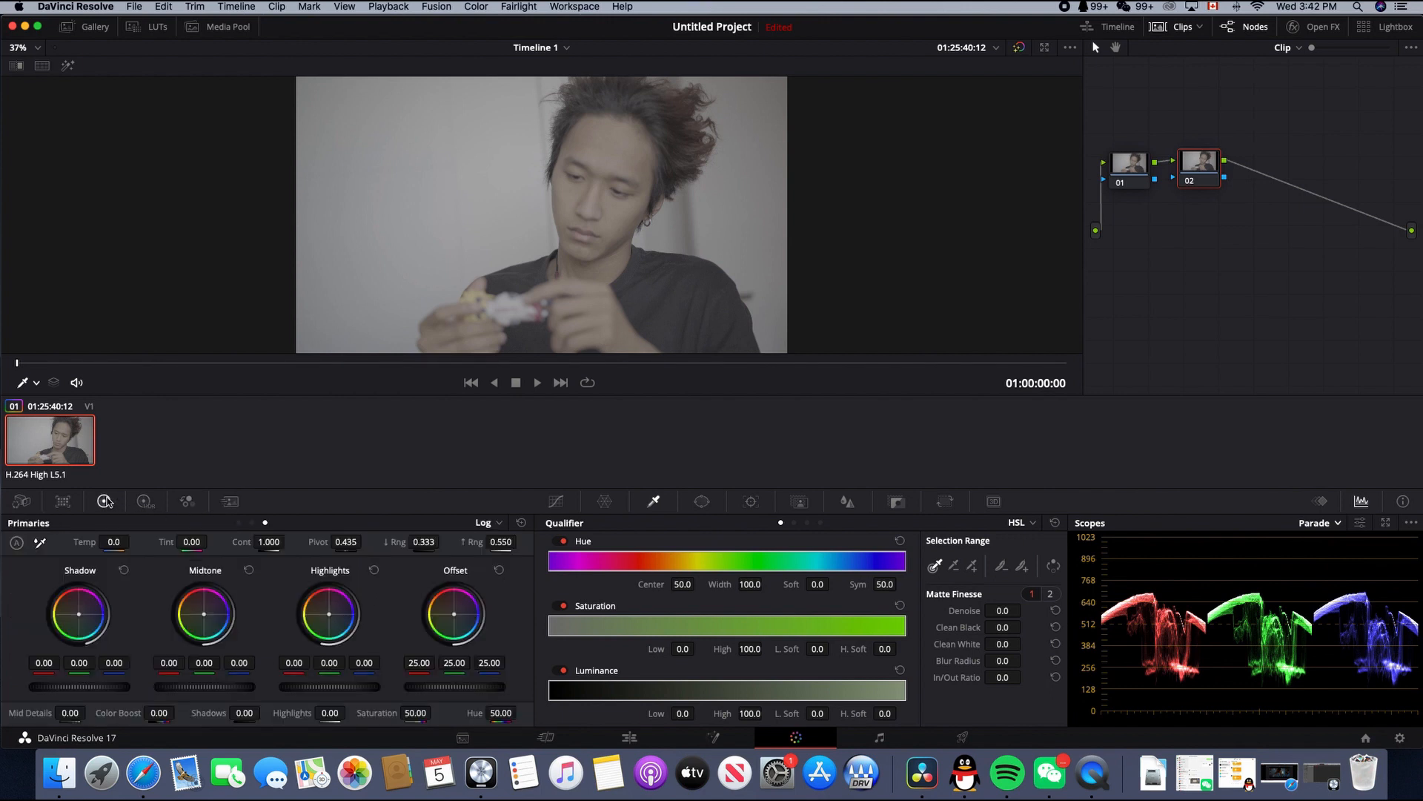
{"action": "left_click", "coordinate": [498, 523]}
{"action": "left_click", "coordinate": [508, 543]}
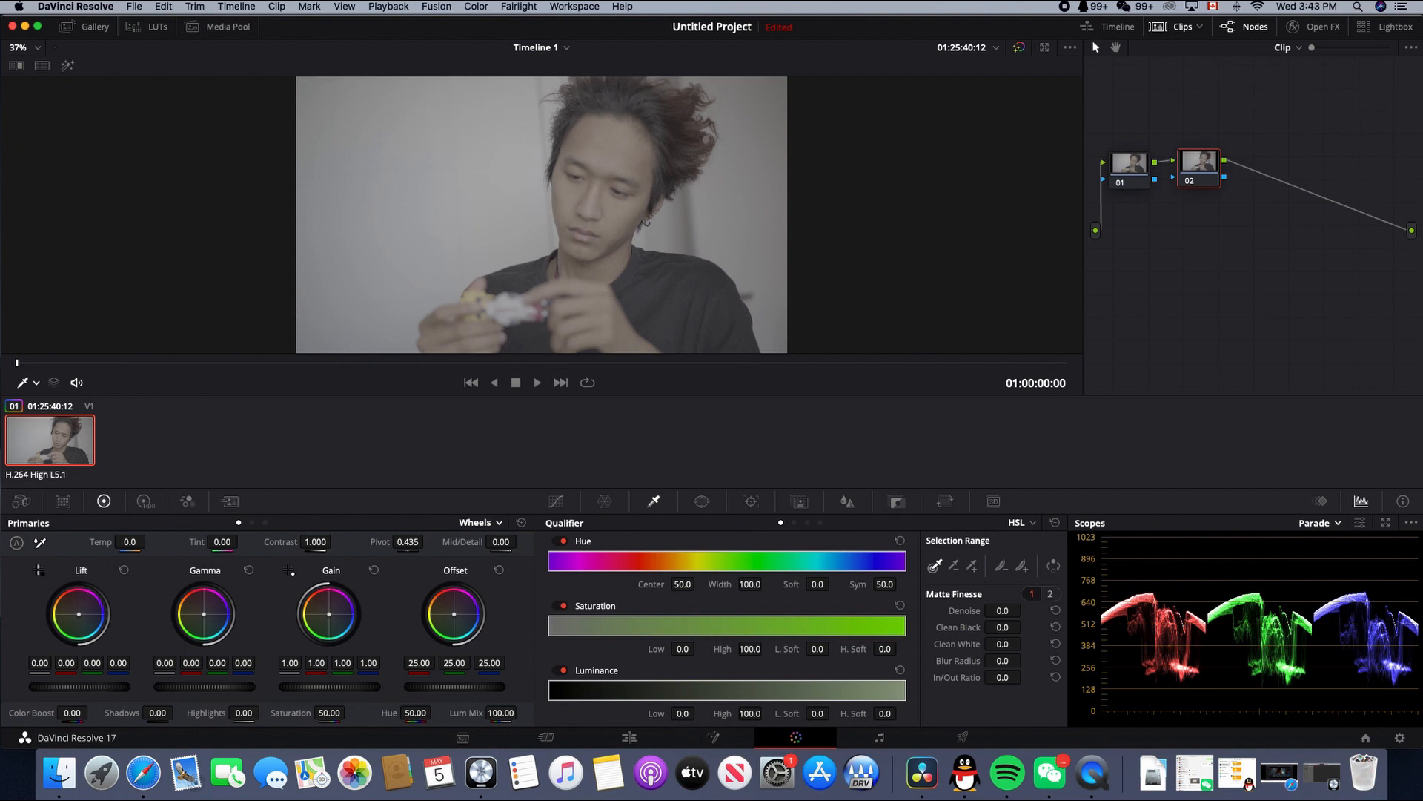
{"action": "left_click_drag", "start_coordinate": [80, 687], "coordinate": [43, 687]}
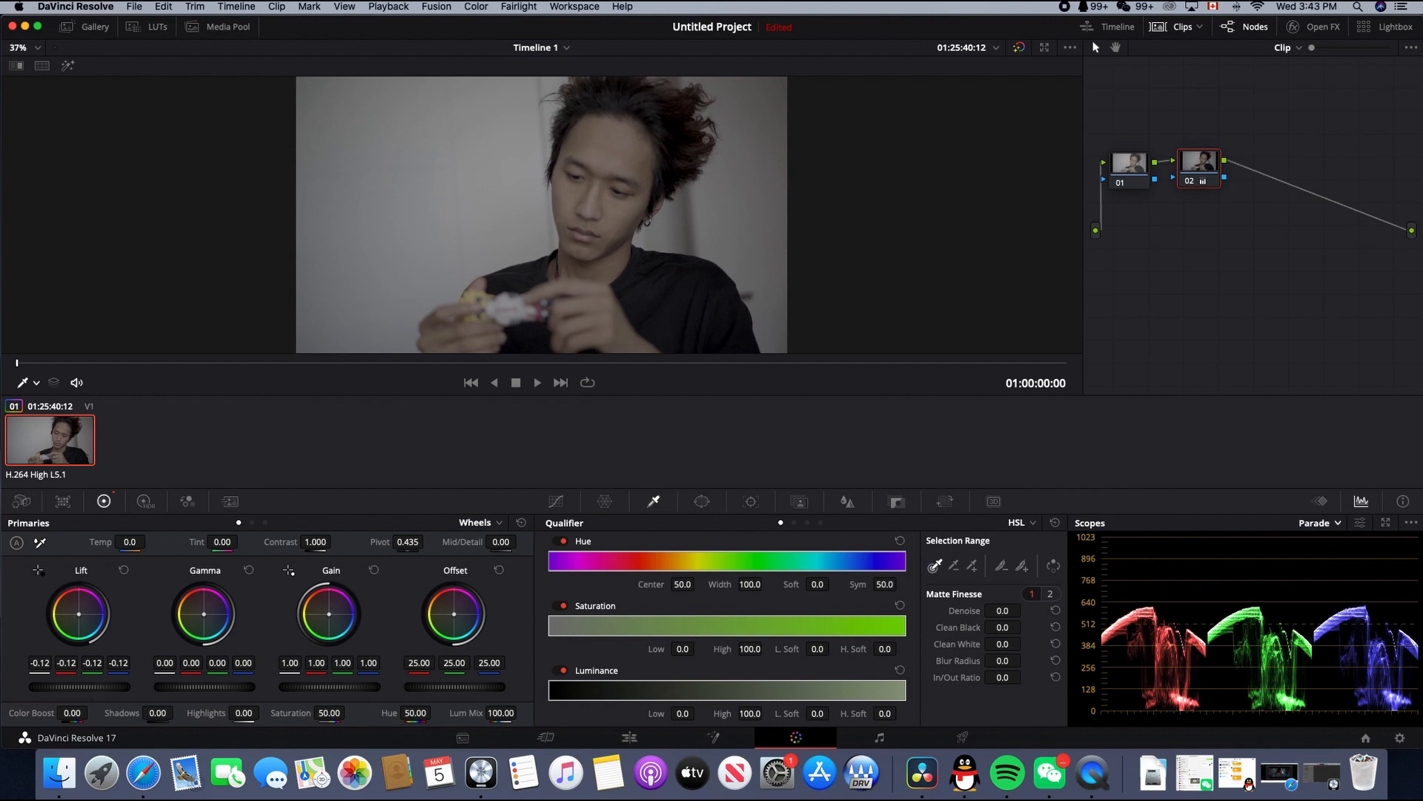
{"action": "left_click_drag", "start_coordinate": [79, 687], "coordinate": [90, 687]}
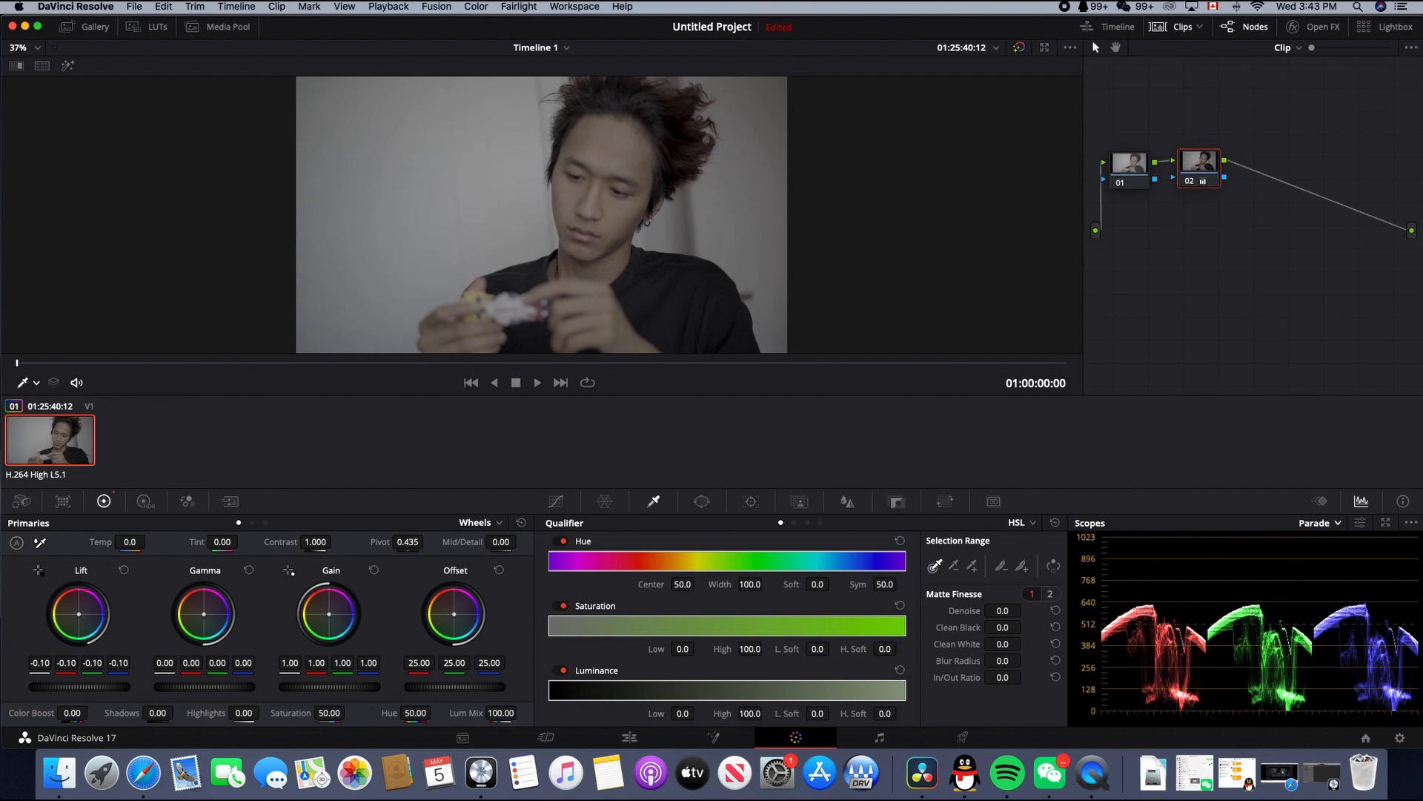
{"action": "left_click_drag", "start_coordinate": [79, 687], "coordinate": [78, 688]}
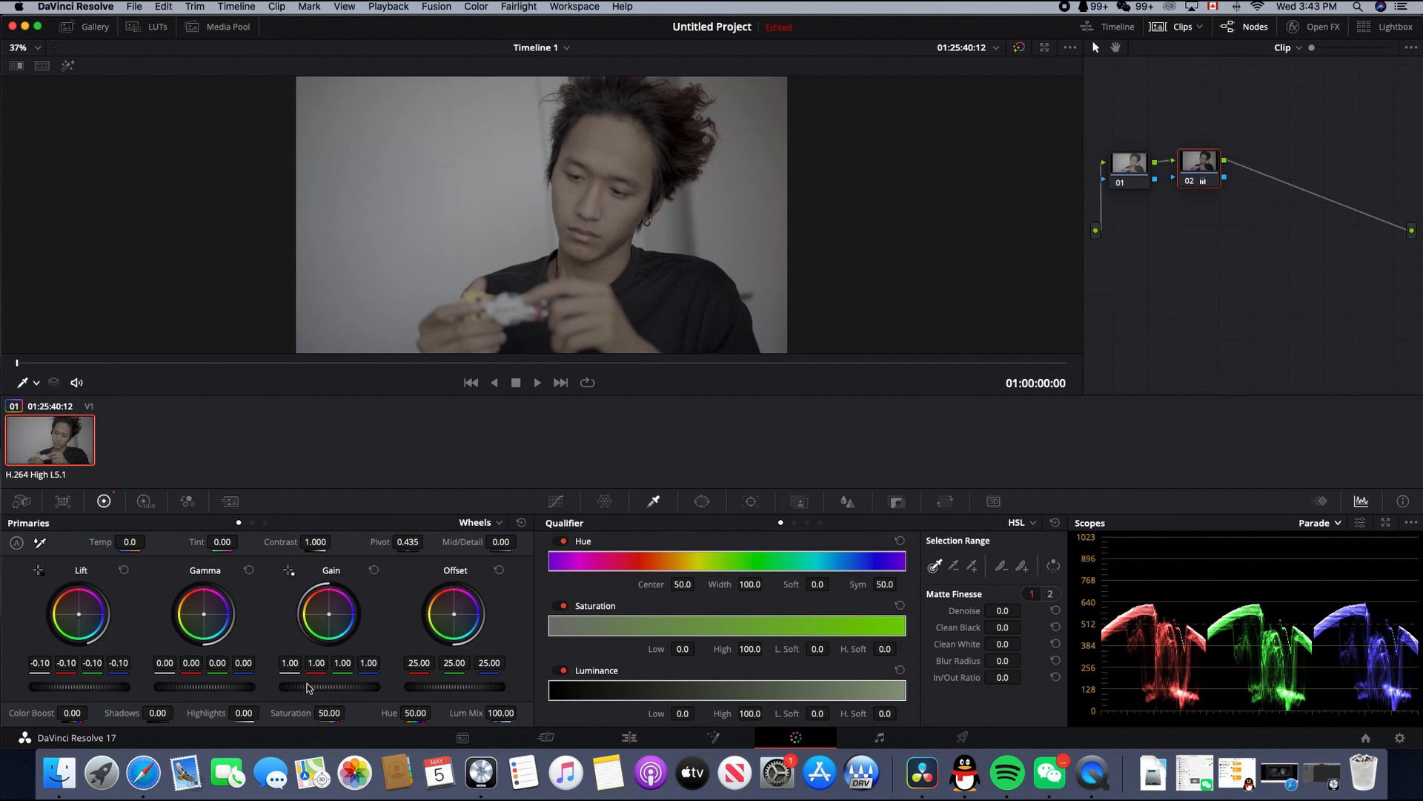
Step: Set node 02's Gamma to -0.03 and Gain to 1.05
{"action": "left_click_drag", "start_coordinate": [241, 690], "coordinate": [235, 691]}
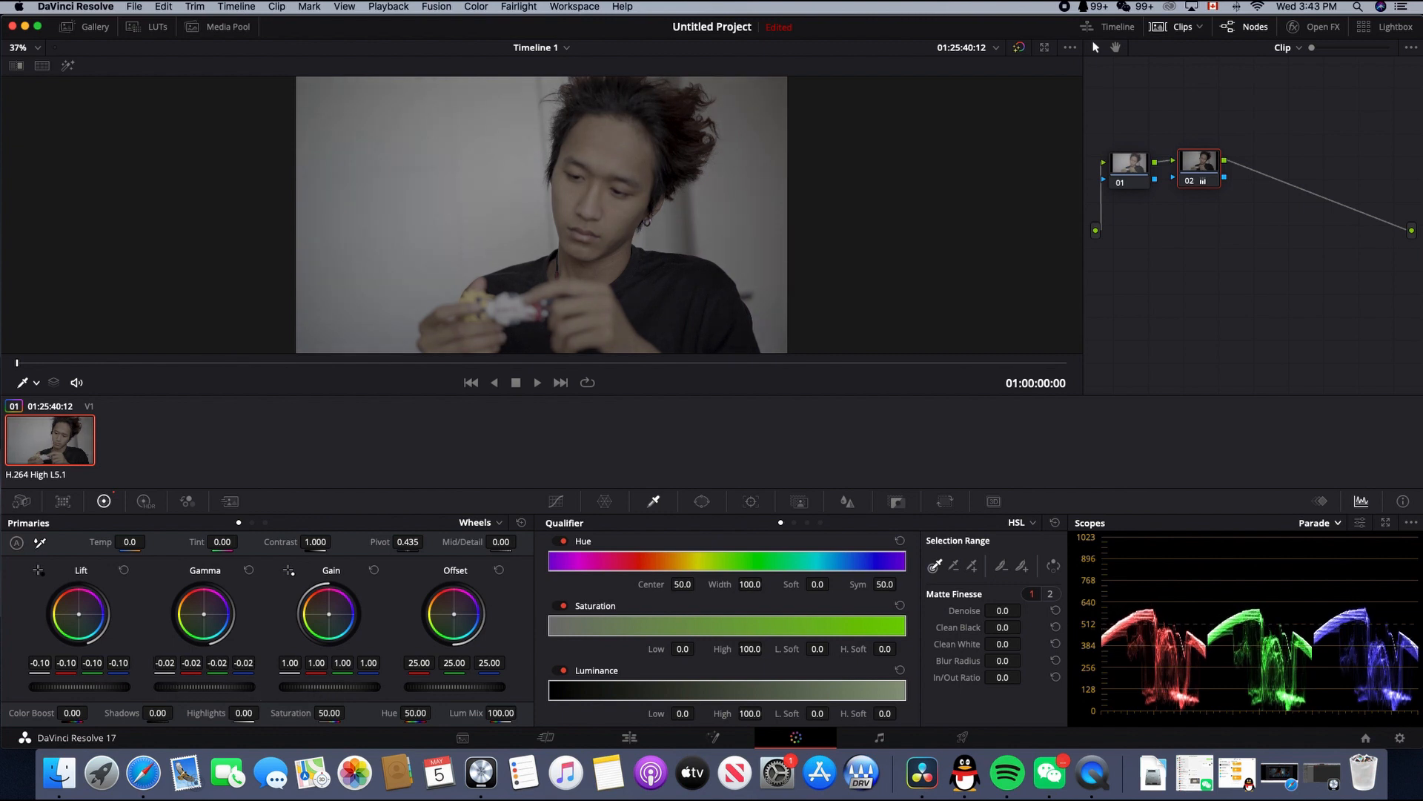
{"action": "left_click_drag", "start_coordinate": [341, 690], "coordinate": [352, 689]}
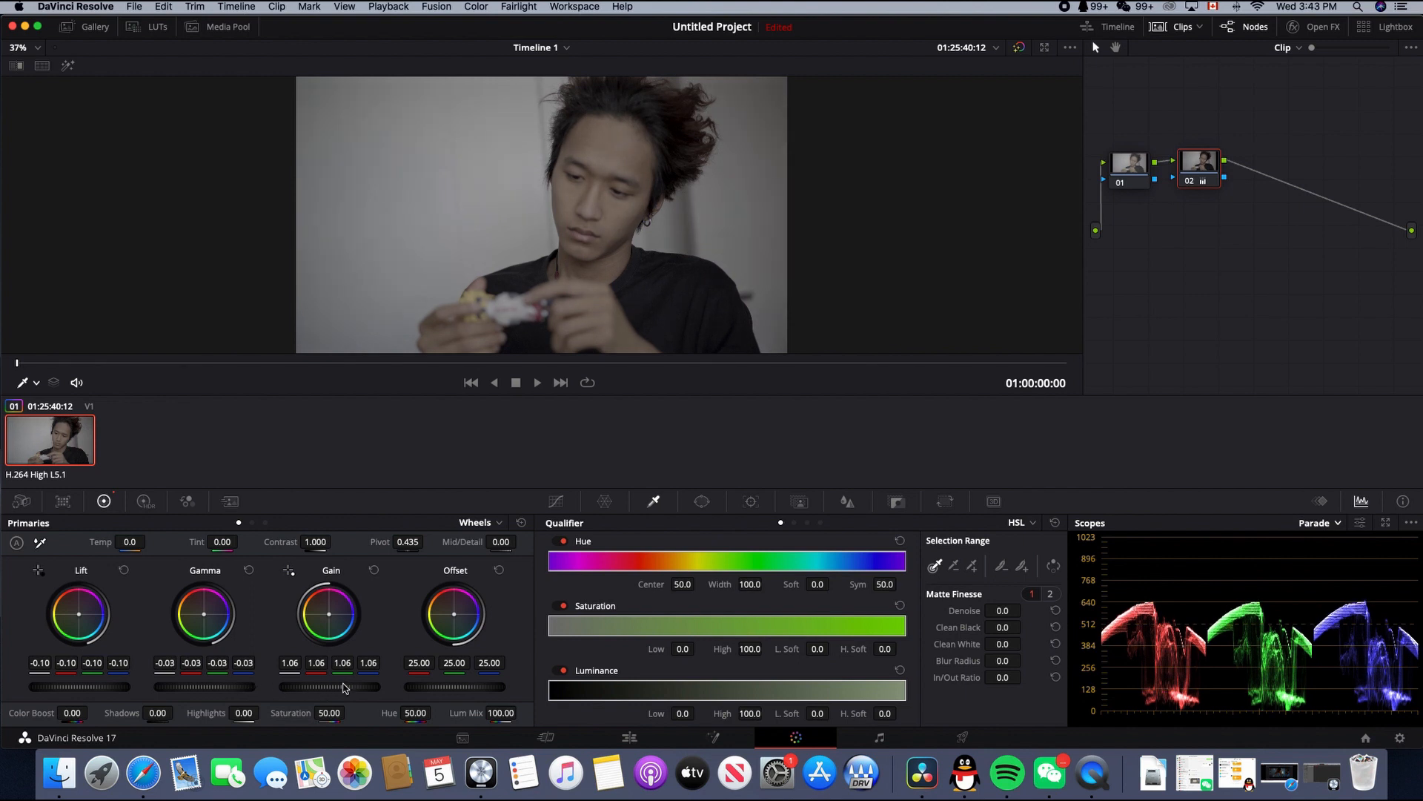
{"action": "left_click_drag", "start_coordinate": [369, 690], "coordinate": [363, 690]}
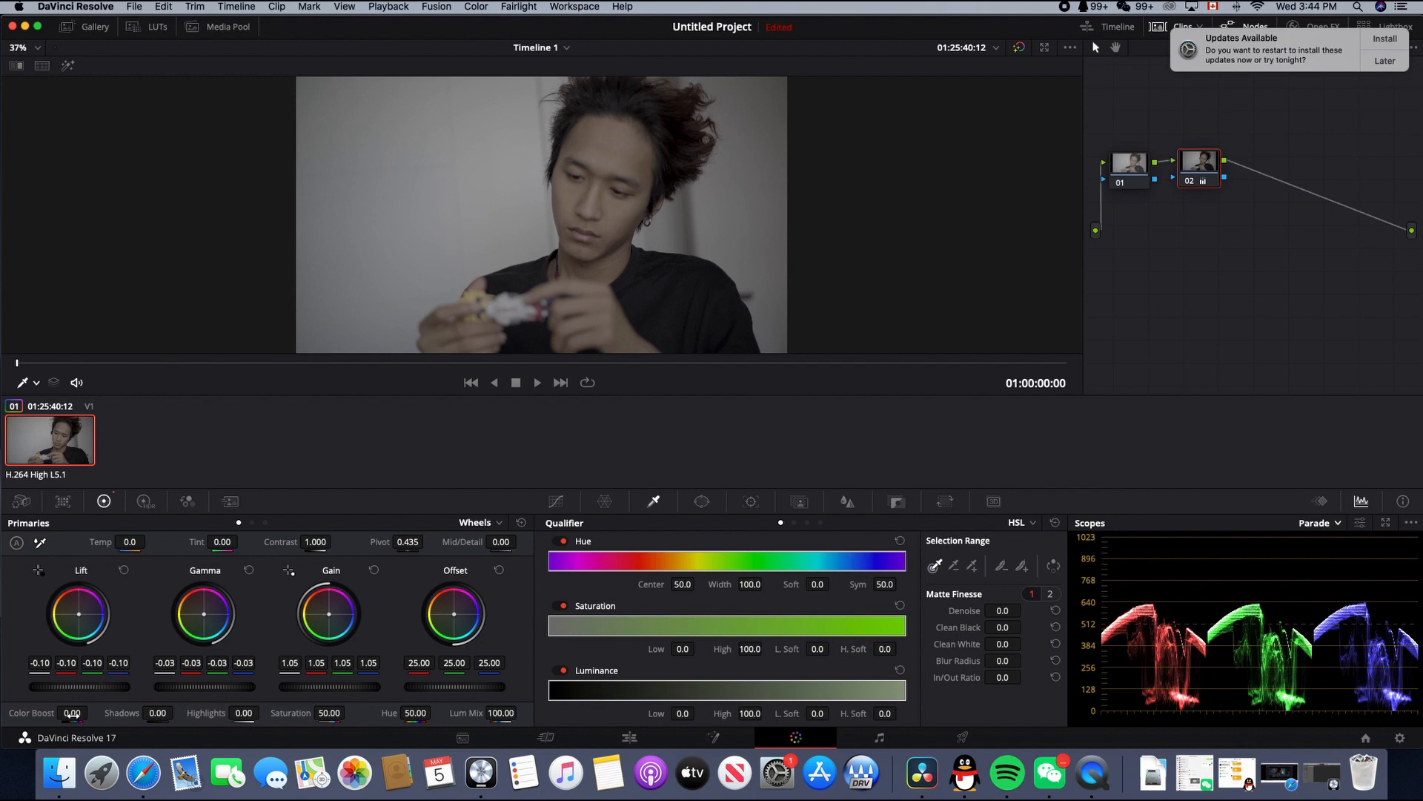
Step: Set node 02's color boost to 6.50, shadows to 8.00 and highlights to 14.00
{"action": "left_click_drag", "start_coordinate": [92, 713], "coordinate": [70, 714]}
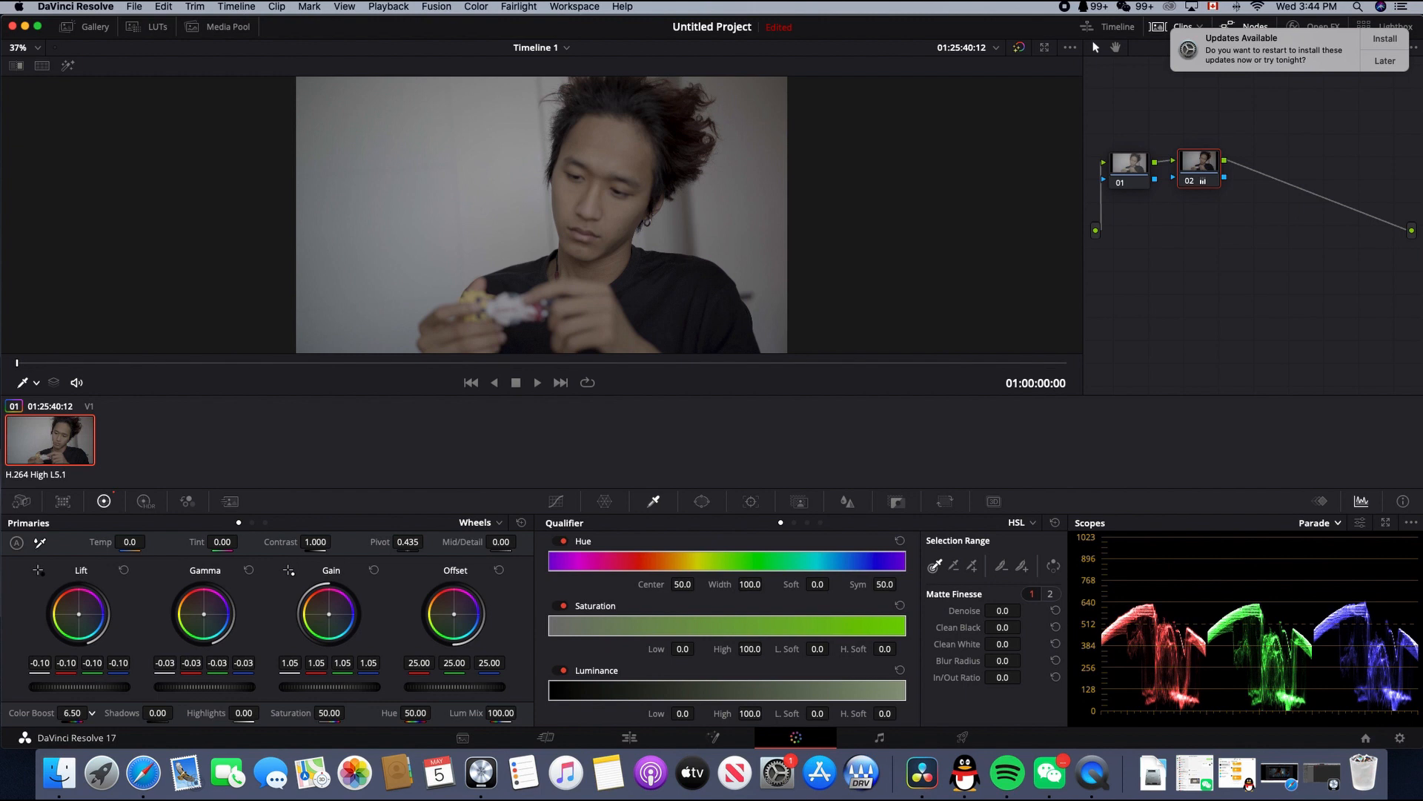
{"action": "left_click_drag", "start_coordinate": [157, 714], "coordinate": [182, 712]}
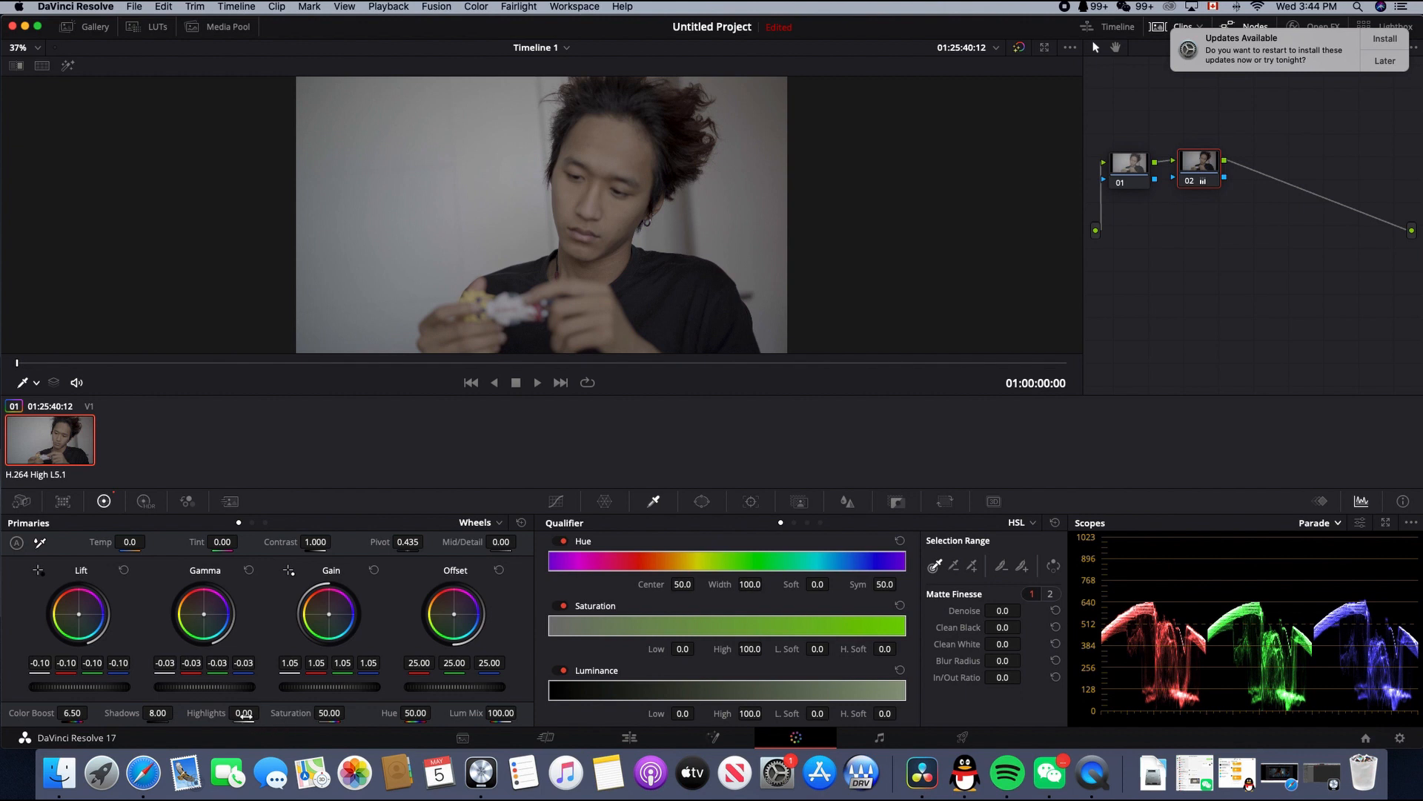
{"action": "left_click_drag", "start_coordinate": [244, 712], "coordinate": [304, 713]}
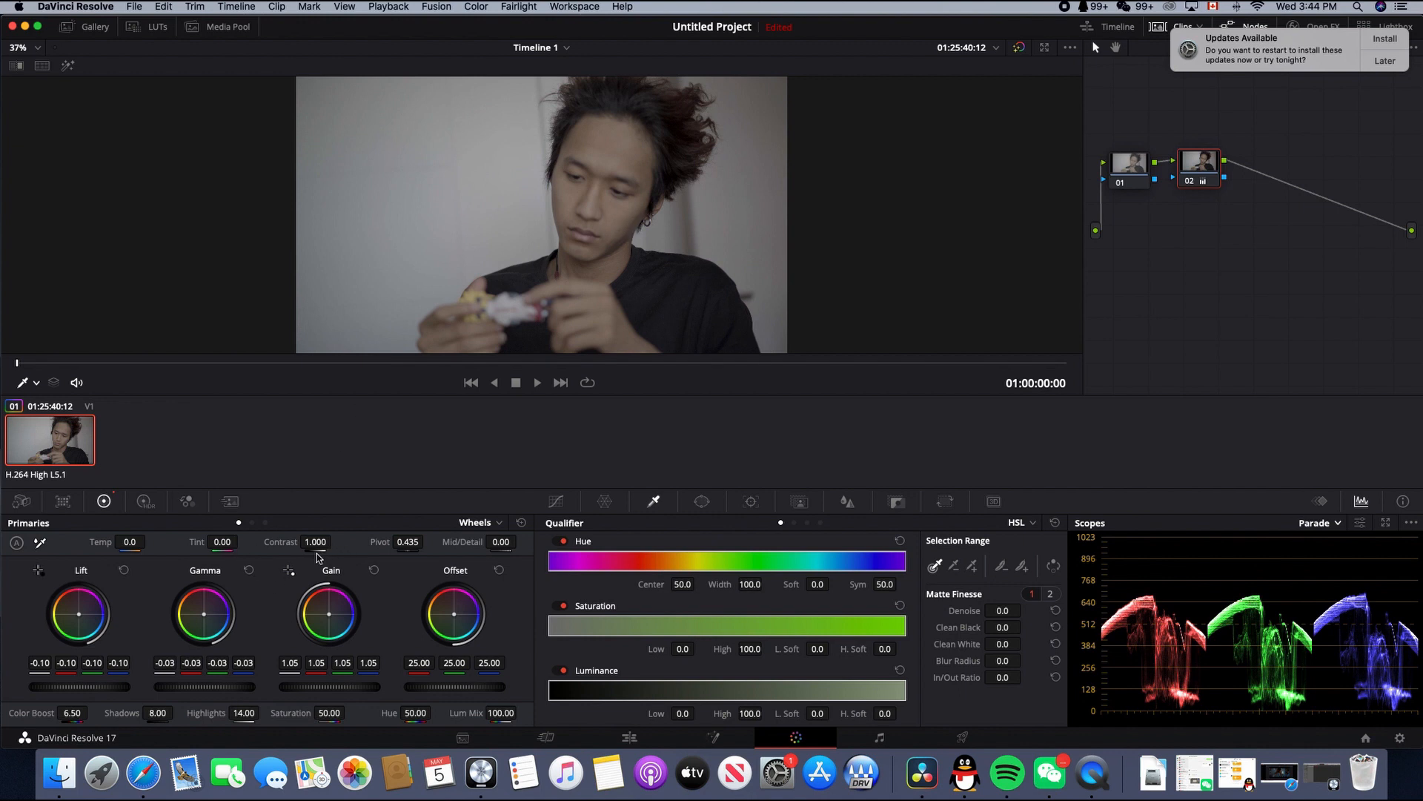
Step: Set node 02's pivot to 0.385, saturation to 79.20 and contrast to 1.032
{"action": "left_click_drag", "start_coordinate": [401, 542], "coordinate": [362, 541]}
{"action": "left_click_drag", "start_coordinate": [329, 713], "coordinate": [348, 712]}
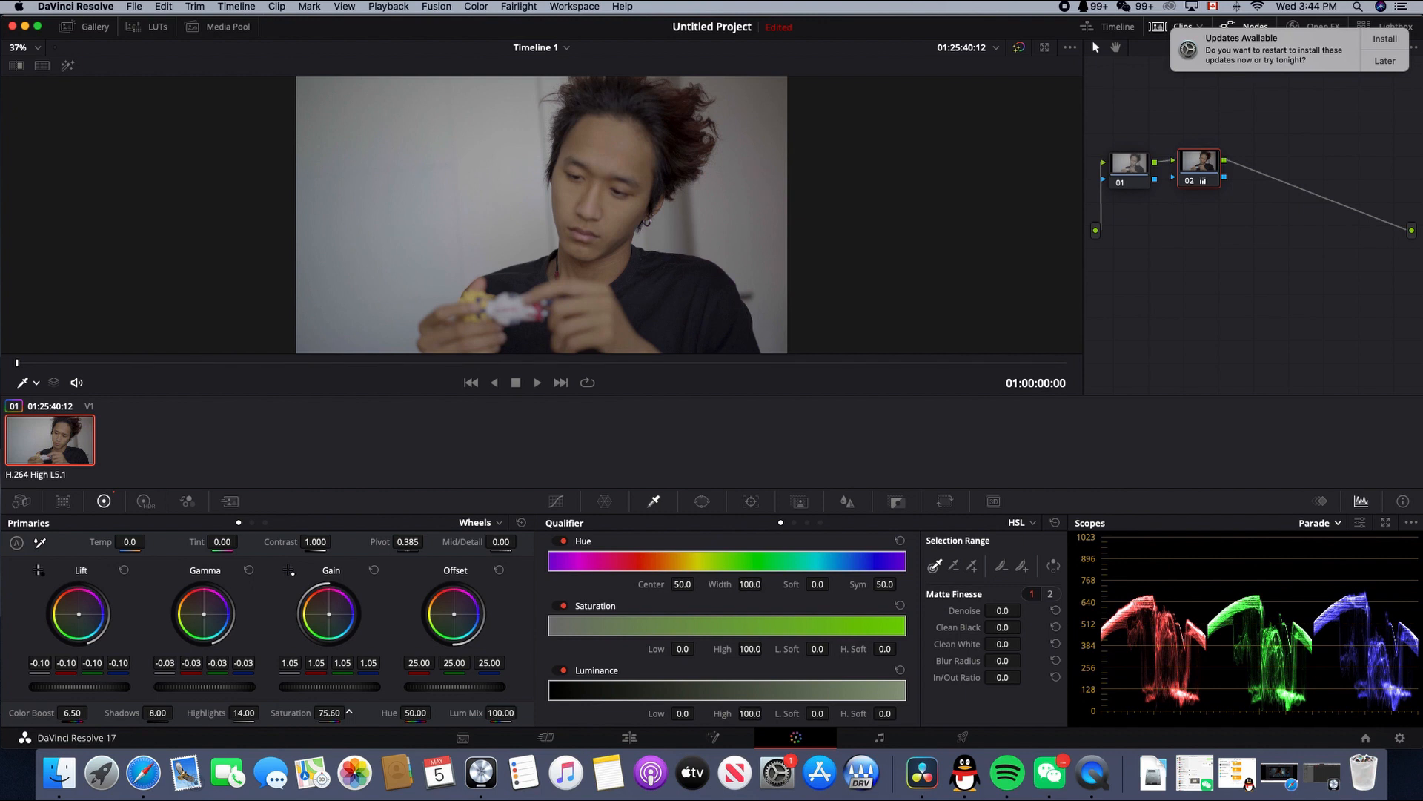
{"action": "left_click_drag", "start_coordinate": [349, 713], "coordinate": [348, 712]}
{"action": "left_click_drag", "start_coordinate": [348, 712], "coordinate": [349, 713]}
{"action": "left_click_drag", "start_coordinate": [330, 547], "coordinate": [318, 542]}
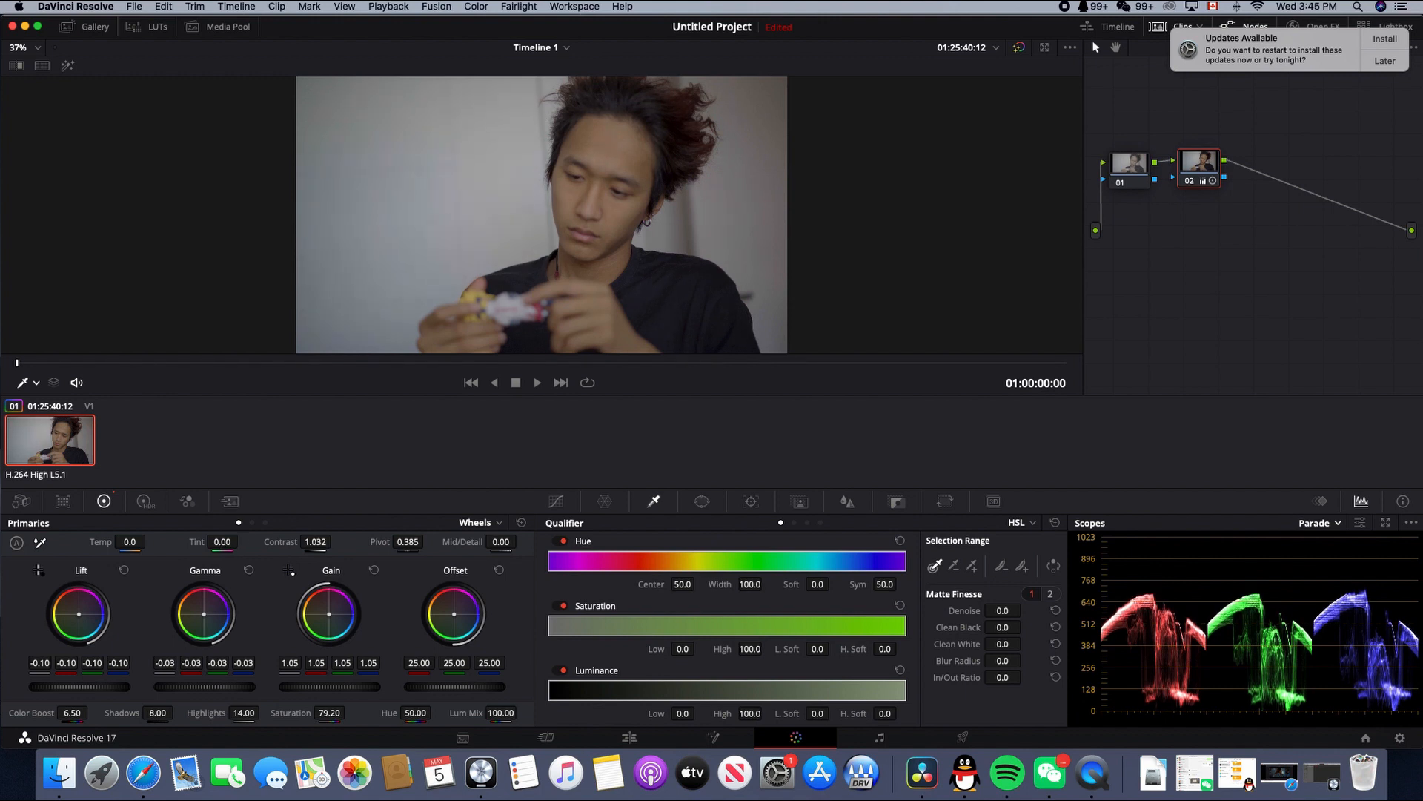
Step: Try a tint and temperature adjustment on node 02 and reset both values to 0
{"action": "left_click_drag", "start_coordinate": [232, 542], "coordinate": [149, 540]}
{"action": "left_click", "coordinate": [130, 542]}
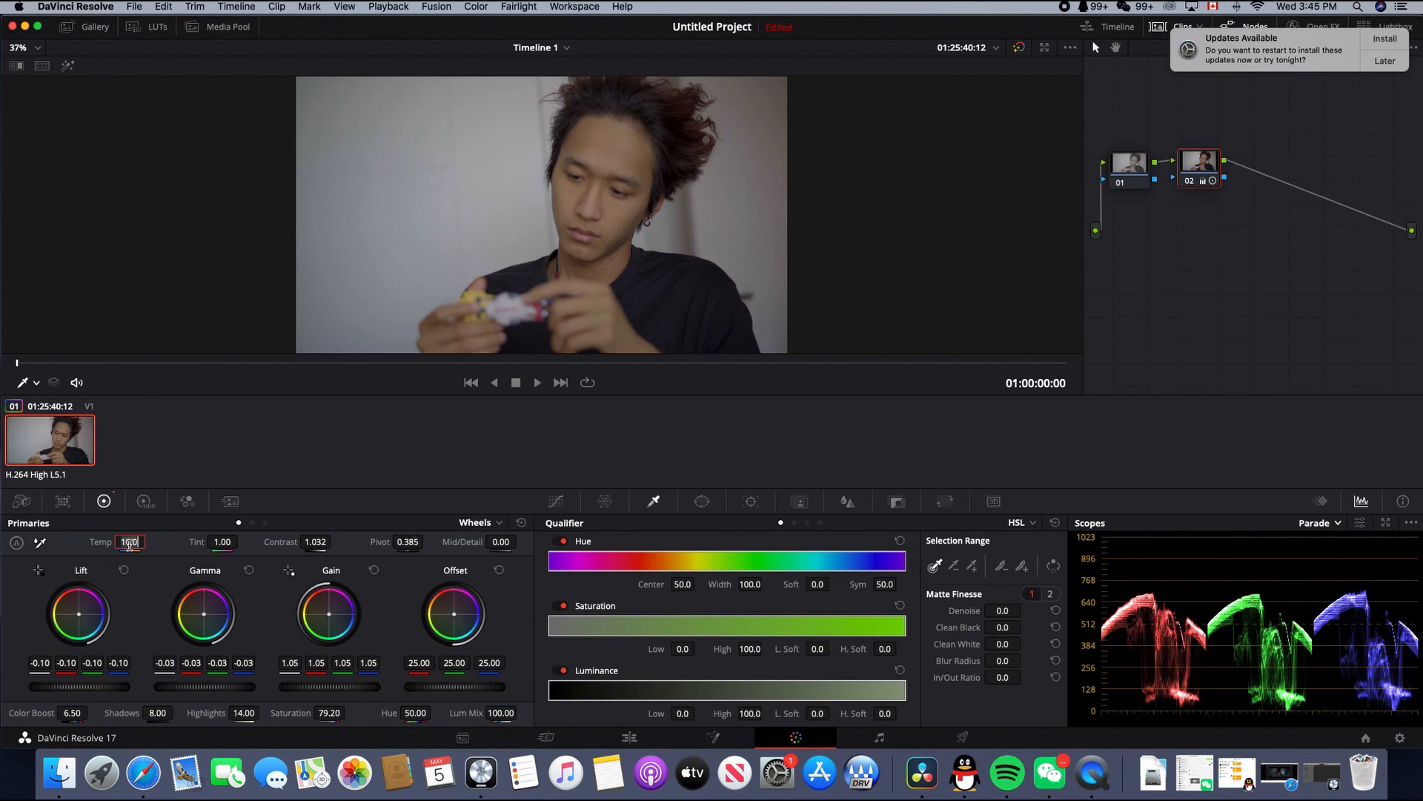
{"action": "key", "text": "BackSpace"}
{"action": "key", "text": "BackSpace"}
{"action": "key", "text": "BackSpace"}
{"action": "key", "text": "BackSpace"}
{"action": "type", "text": "0.0"}
Step: Add a serial node after node 02 and switch its primary controls to Log mode
{"action": "right_click", "coordinate": [1202, 173]}
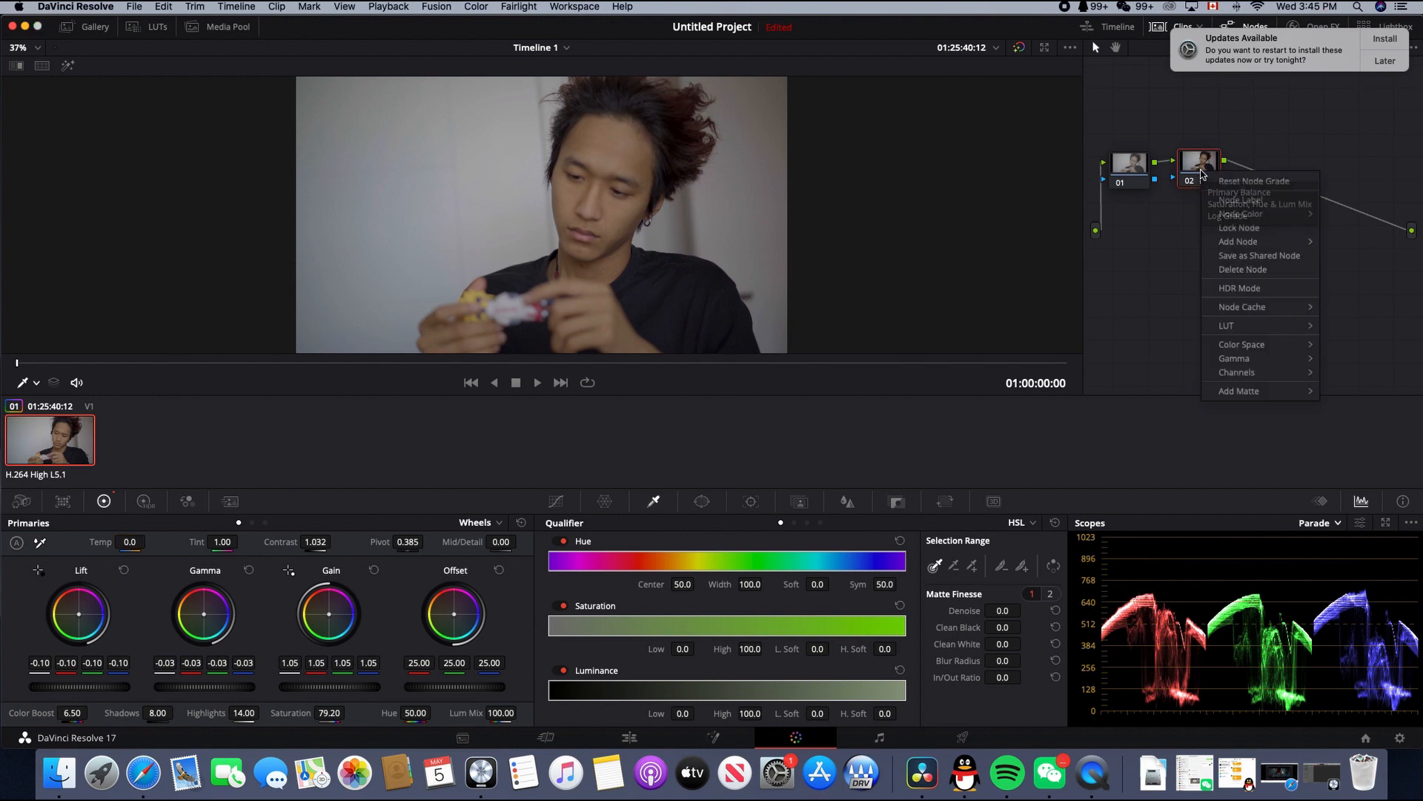
{"action": "mouse_move", "coordinate": [1261, 217]}
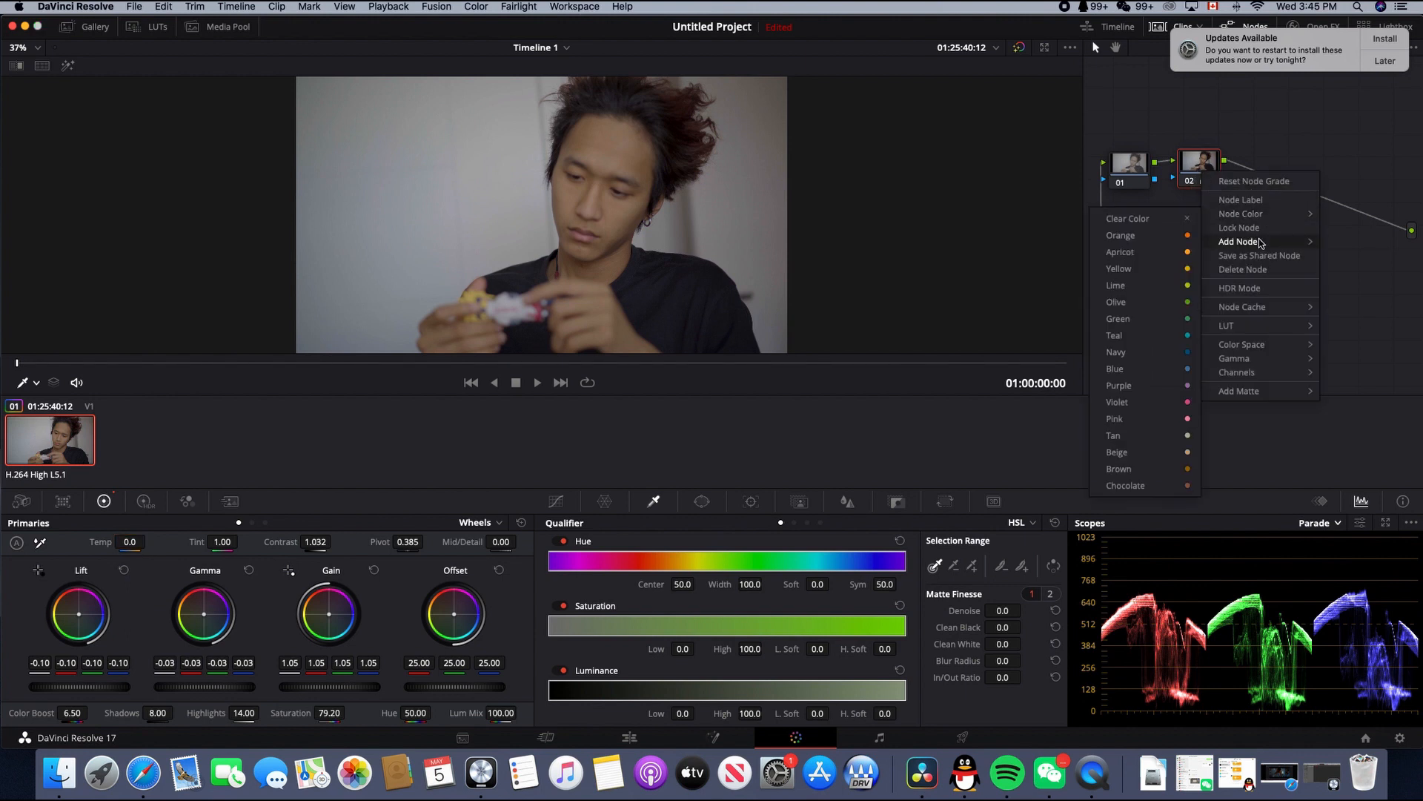
{"action": "mouse_move", "coordinate": [1253, 241]}
{"action": "left_click", "coordinate": [1148, 245]}
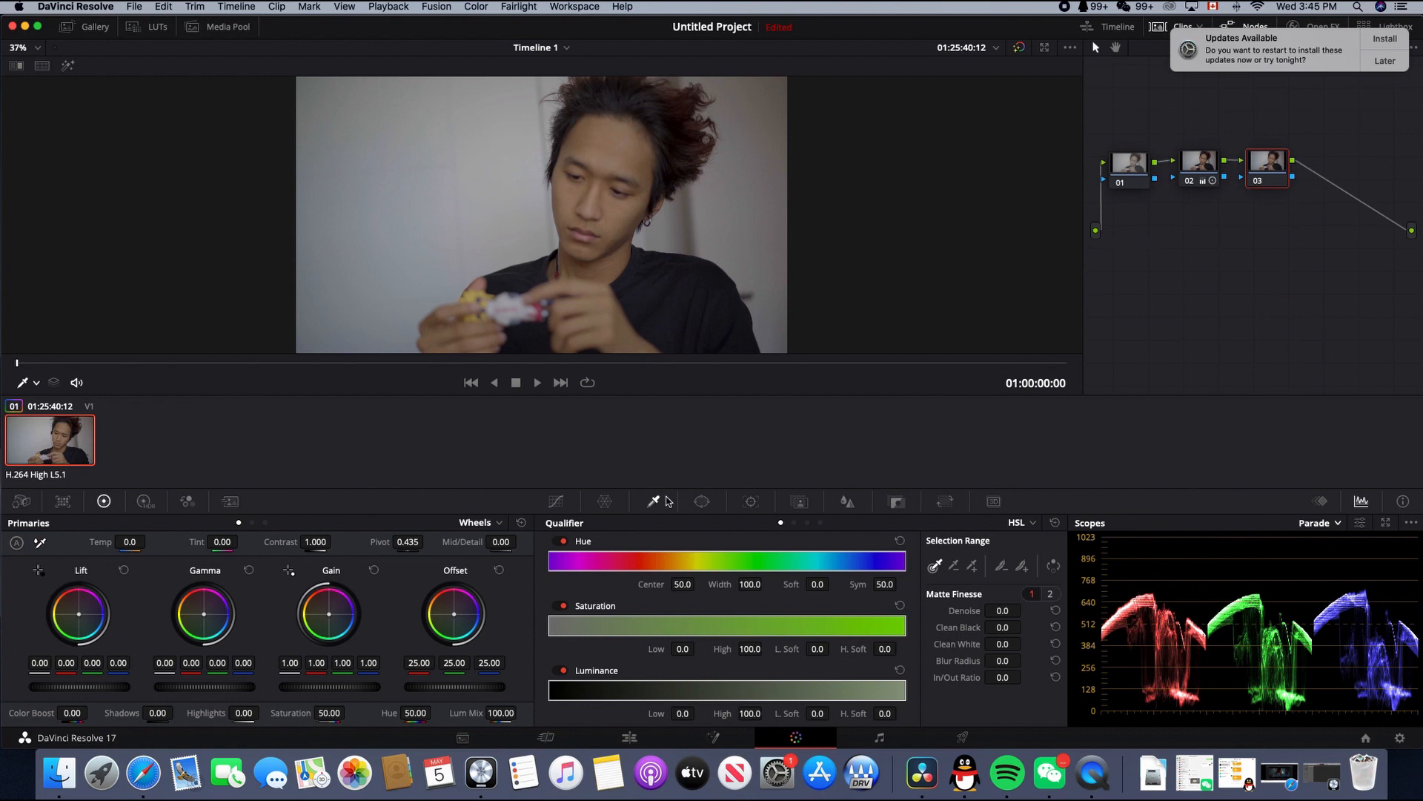
{"action": "left_click", "coordinate": [499, 524]}
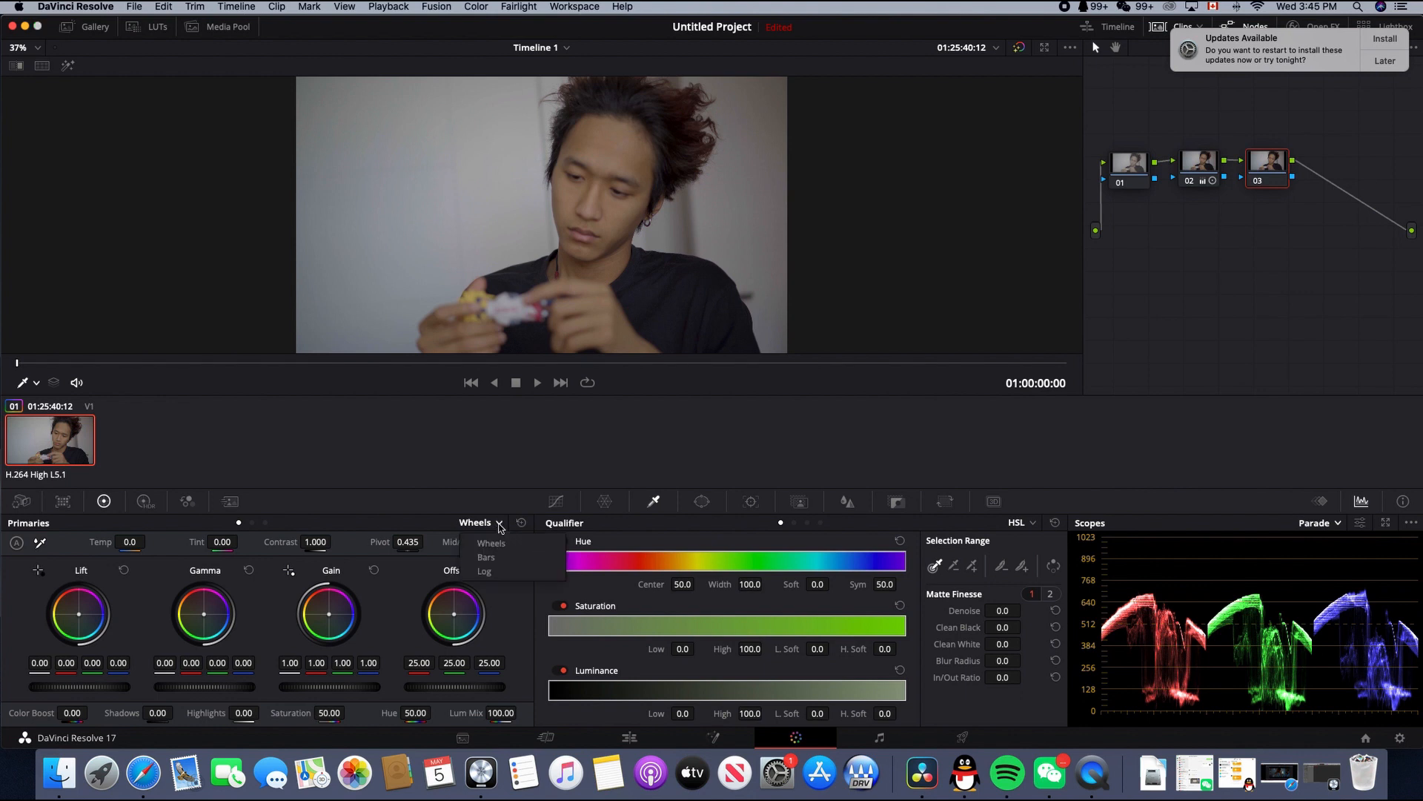
{"action": "left_click", "coordinate": [487, 571]}
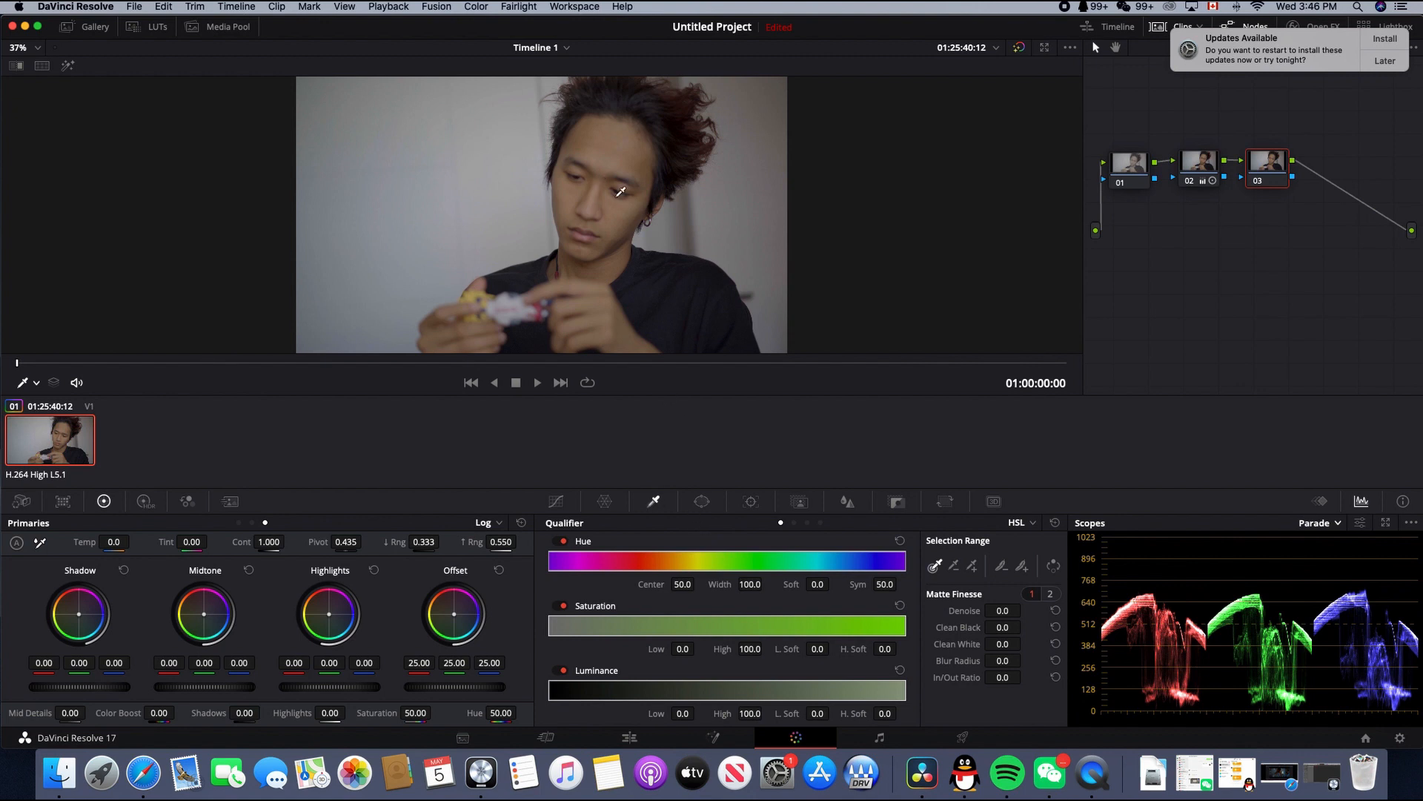
Step: Qualify the skin tones on node 03 by sampling across the man's face, with the selection highlighted in the viewer
{"action": "left_click", "coordinate": [611, 149]}
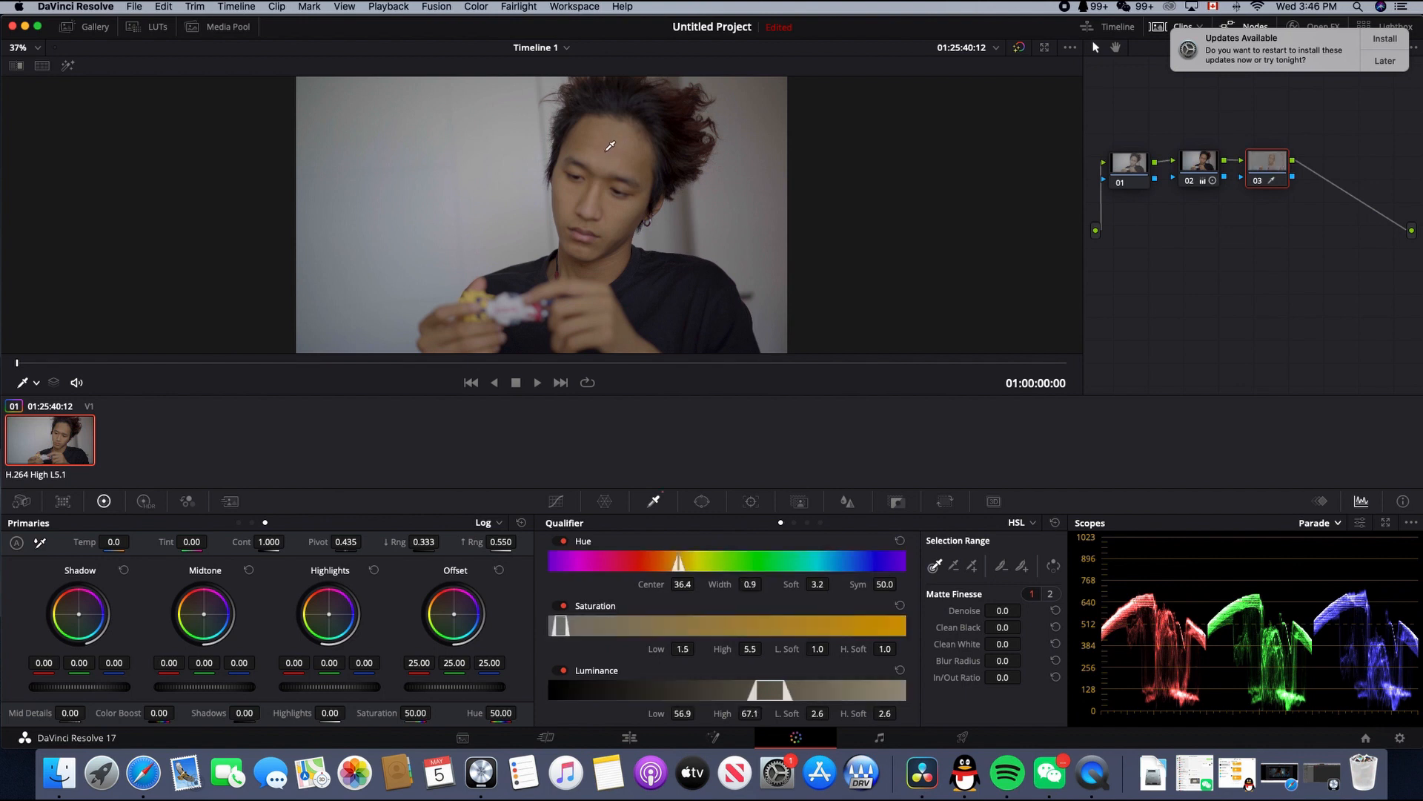
{"action": "left_click", "coordinate": [616, 147]}
{"action": "left_click", "coordinate": [68, 65]}
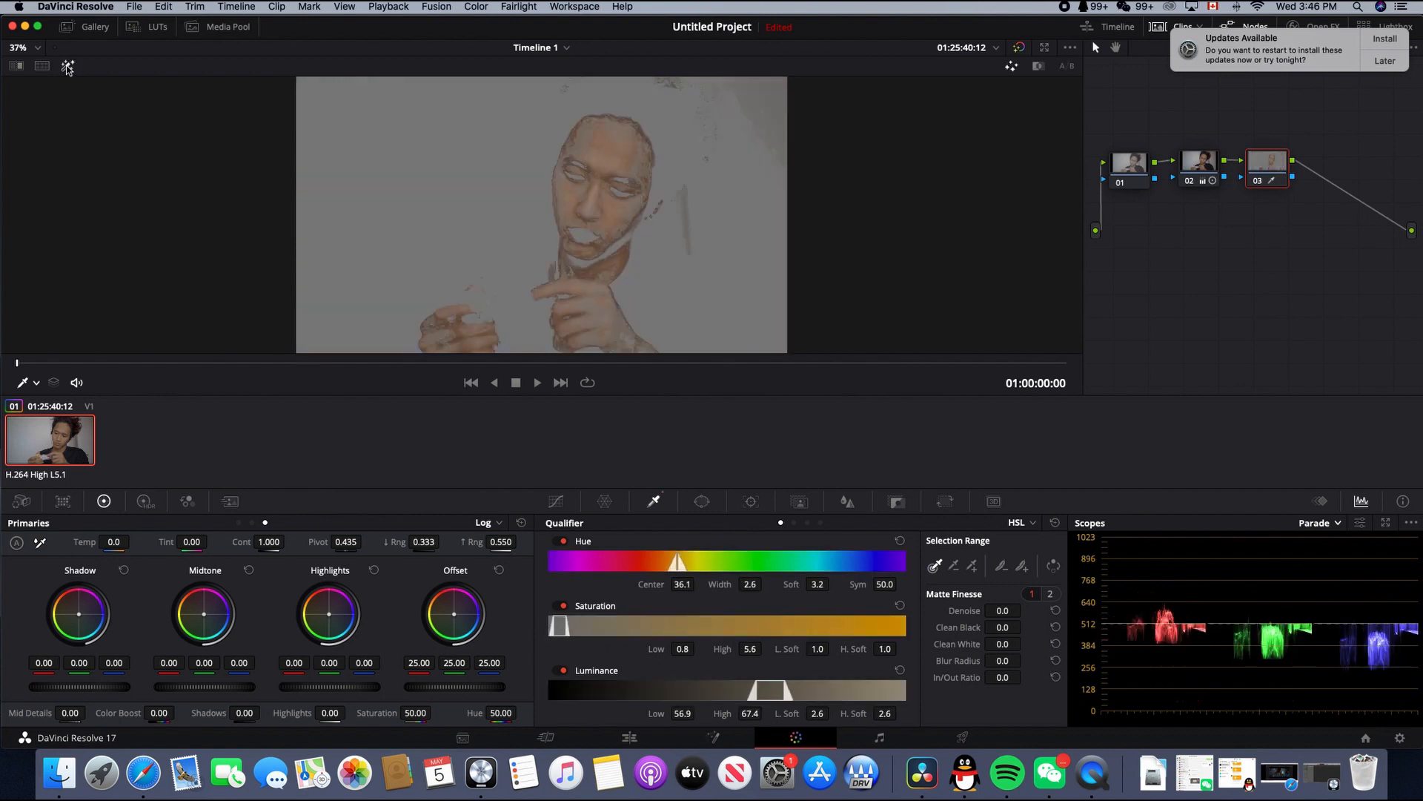
{"action": "left_click", "coordinate": [615, 156]}
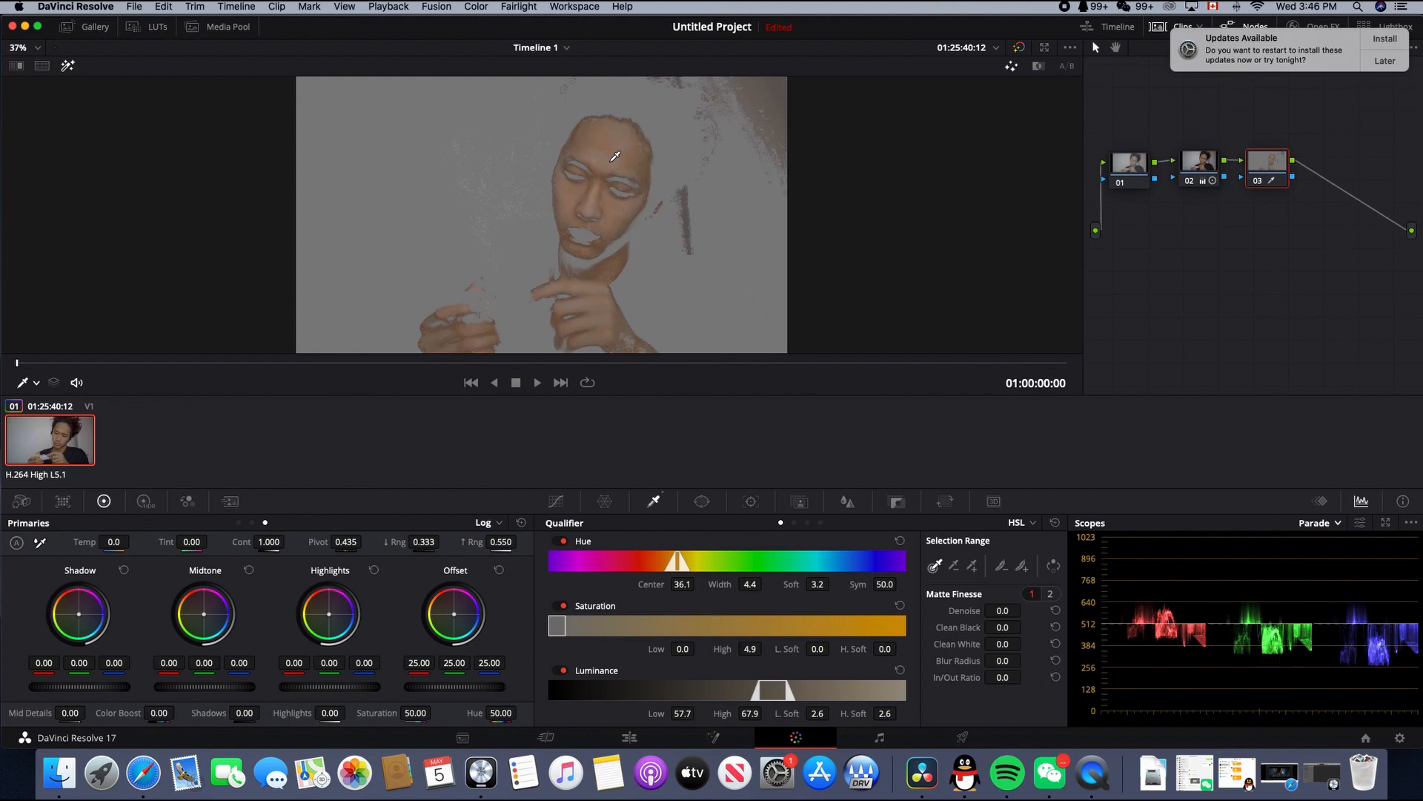
{"action": "left_click", "coordinate": [599, 200]}
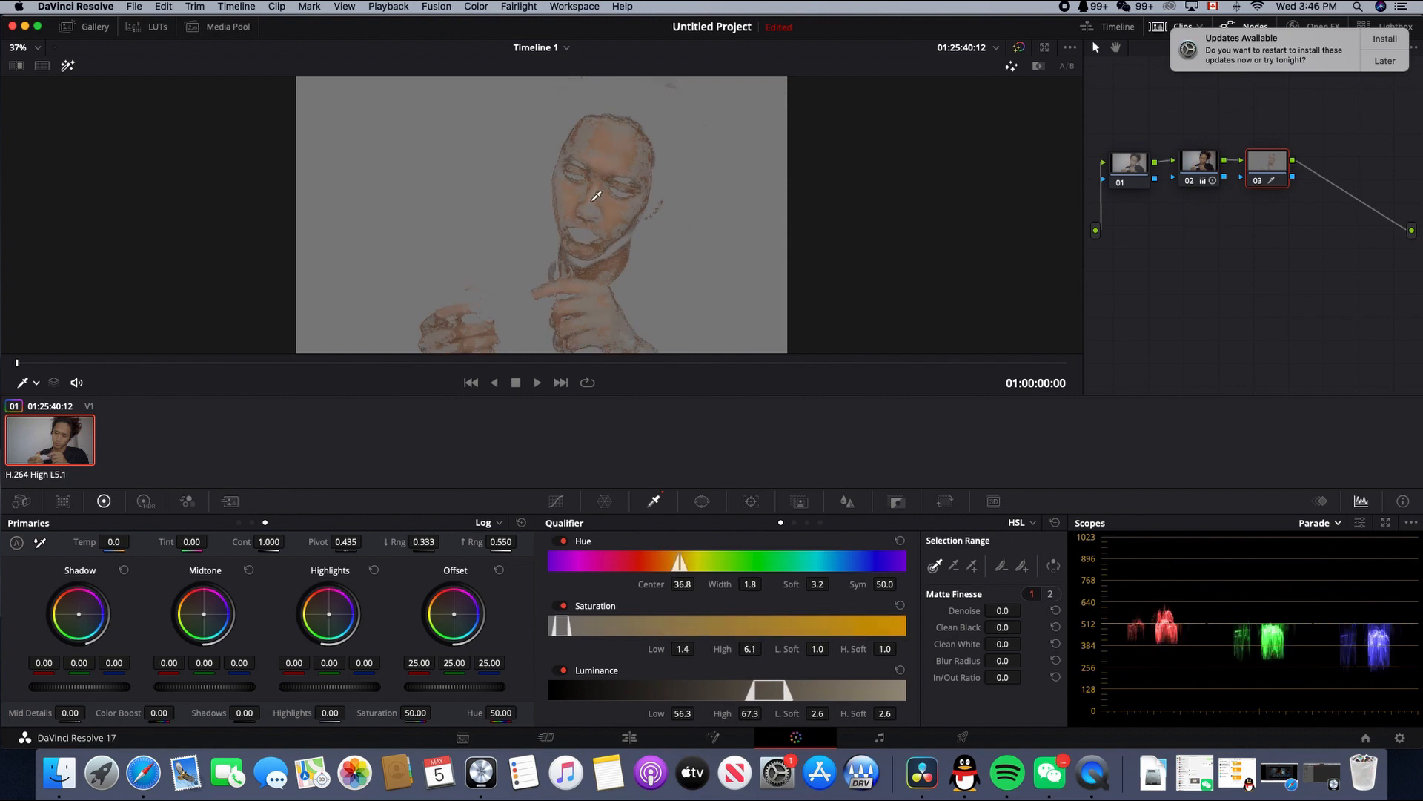
{"action": "left_click_drag", "start_coordinate": [578, 206], "coordinate": [583, 226]}
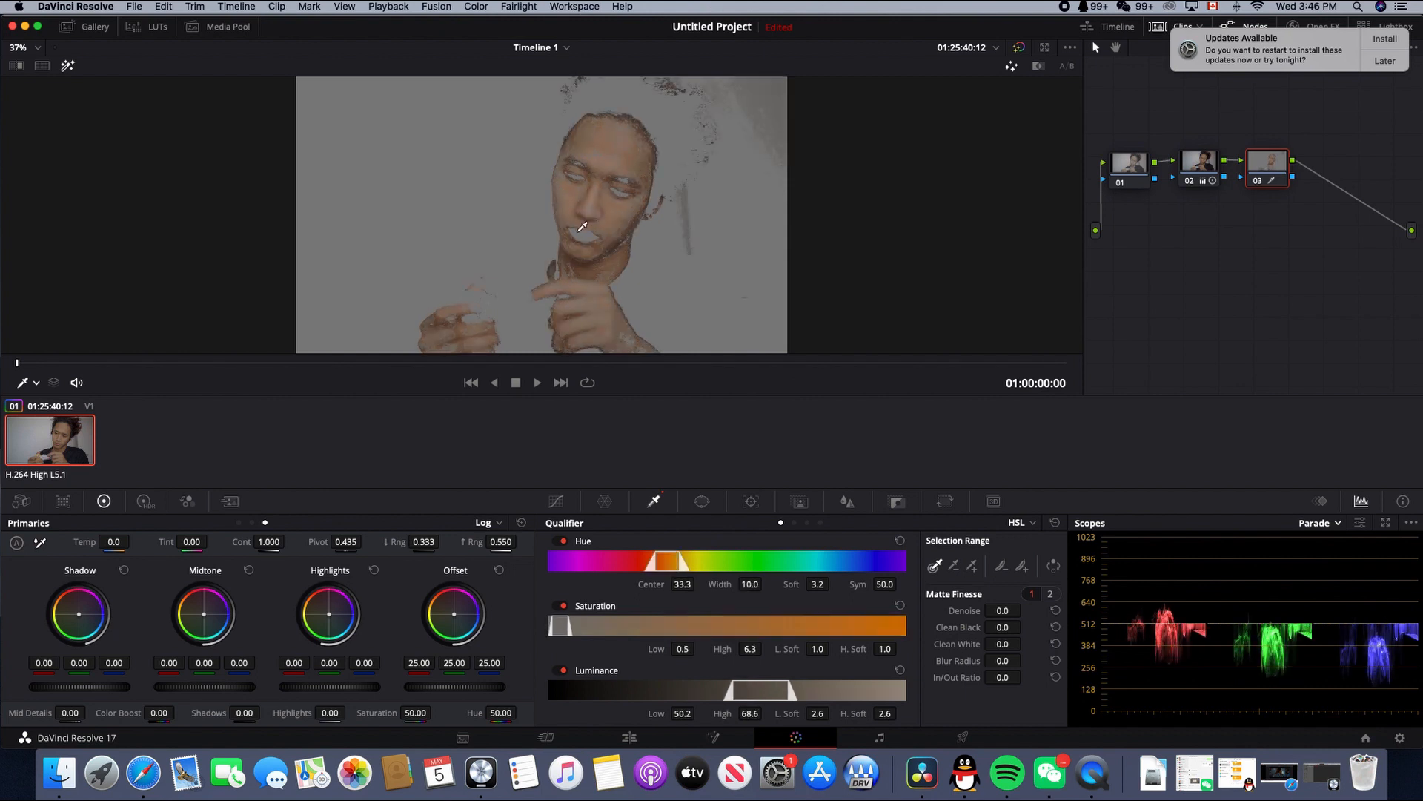
{"action": "left_click", "coordinate": [584, 224]}
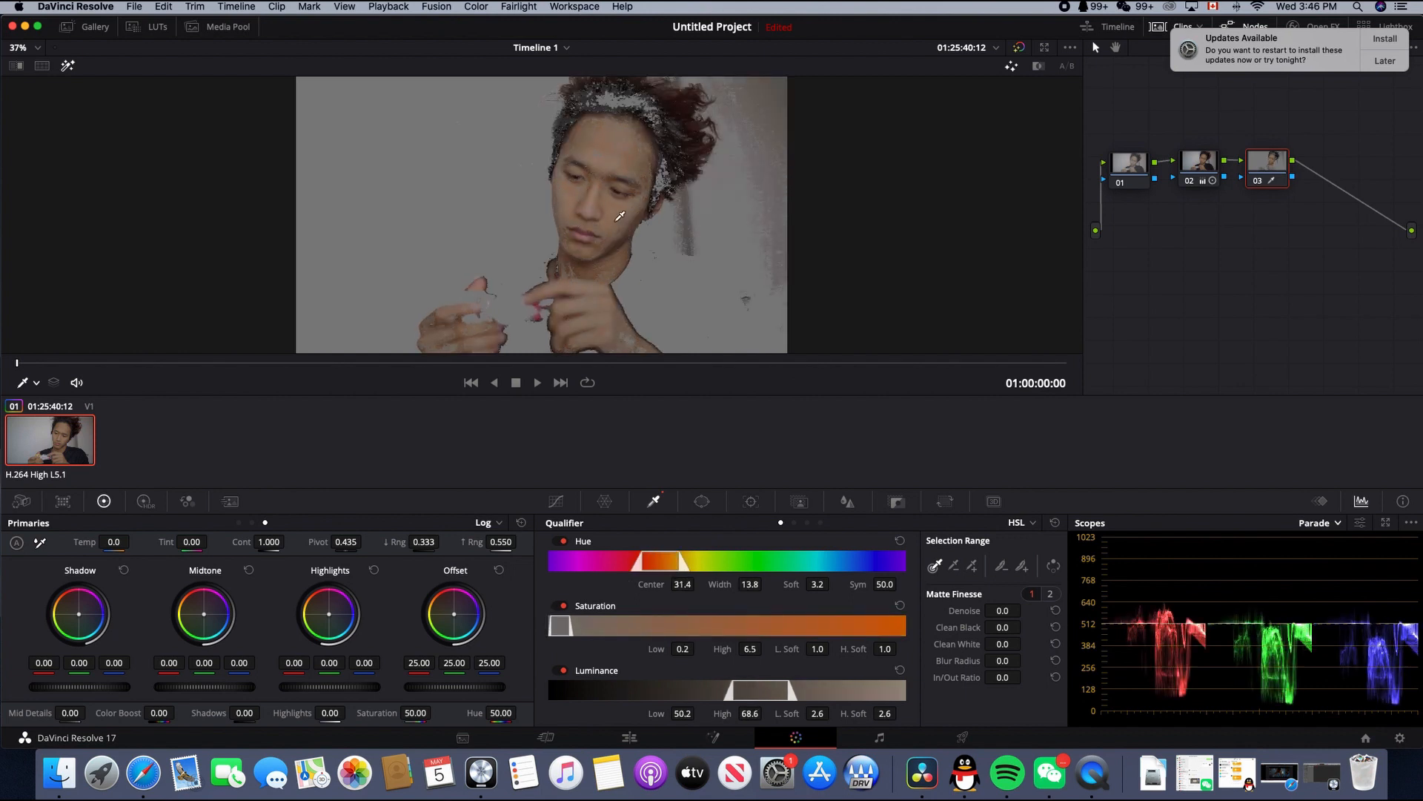
{"action": "left_click", "coordinate": [612, 212]}
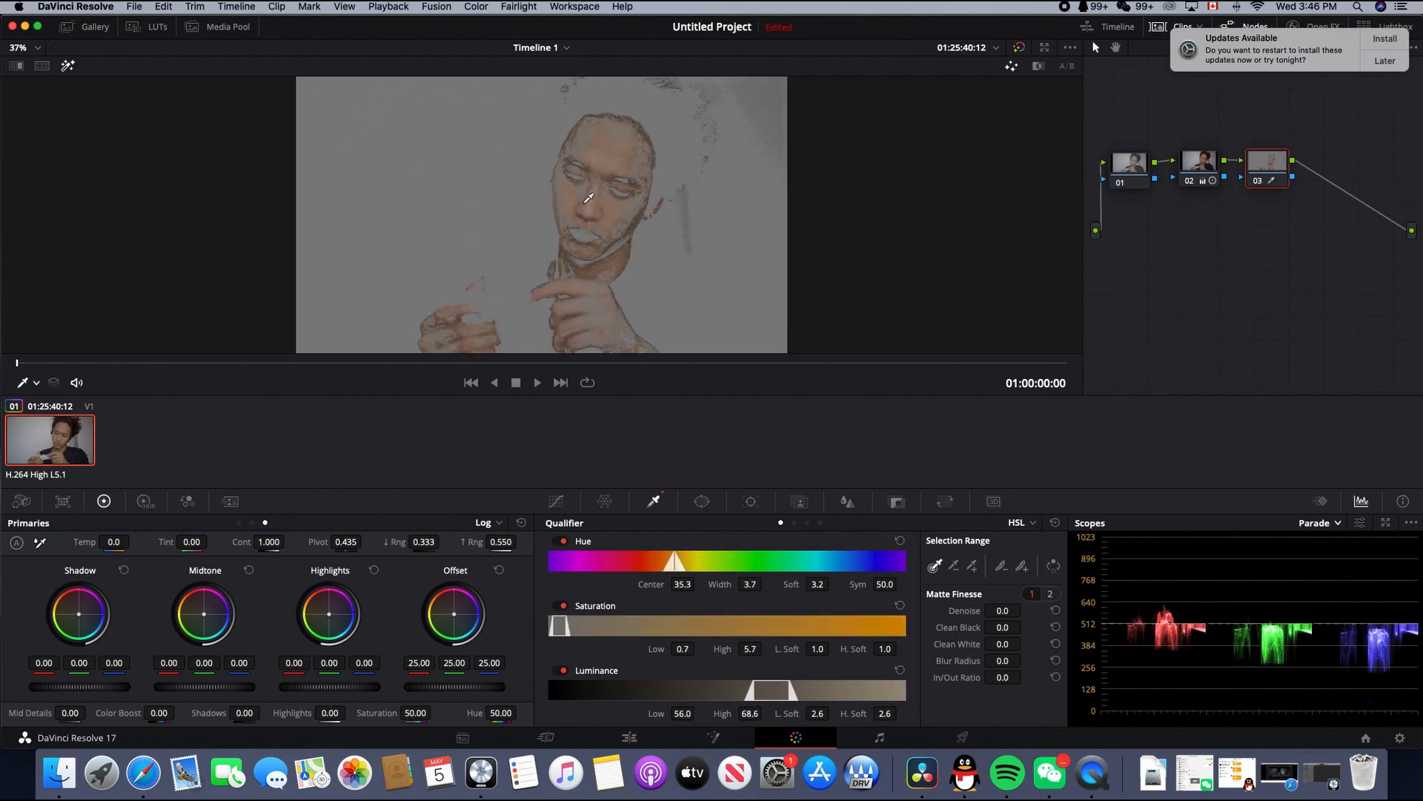
{"action": "left_click", "coordinate": [578, 209]}
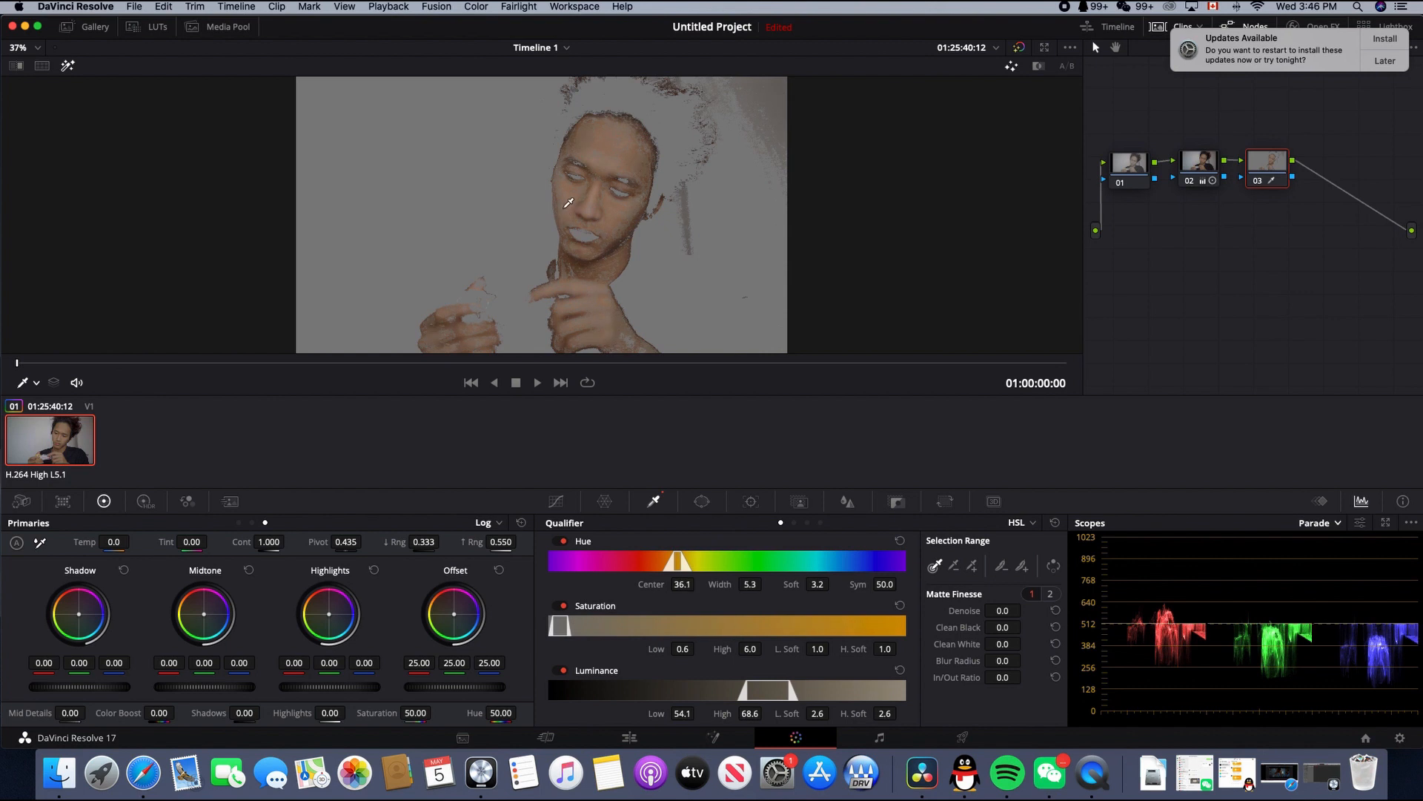
{"action": "left_click", "coordinate": [579, 220]}
{"action": "left_click_drag", "start_coordinate": [579, 222], "coordinate": [626, 205]}
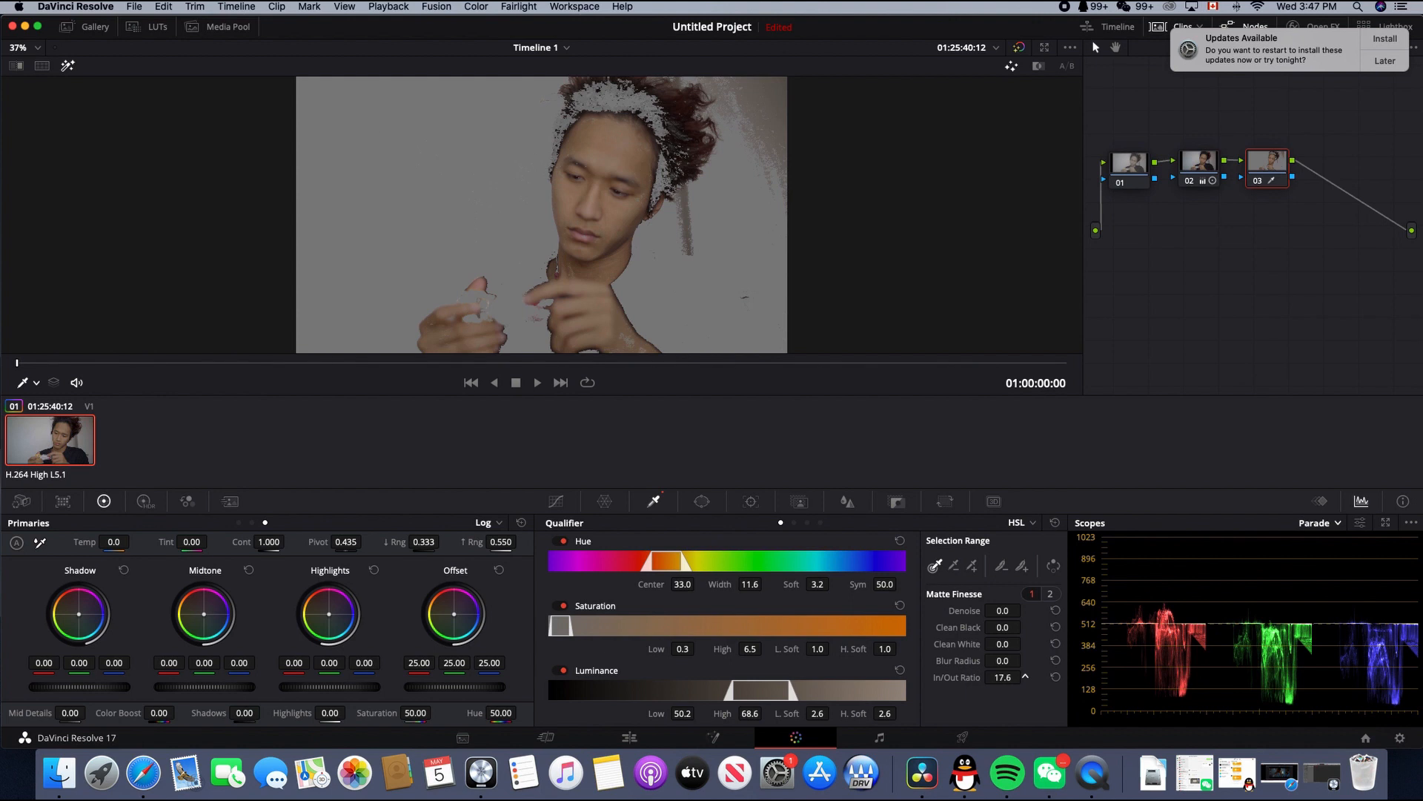
Step: Refine the skin matte with denoise 4.3, clean black 5.6, clean white 14.1, blur radius 52.1 and in/out ratio 97.9, and turn off the highlight
{"action": "left_click_drag", "start_coordinate": [1025, 676], "coordinate": [1002, 677]}
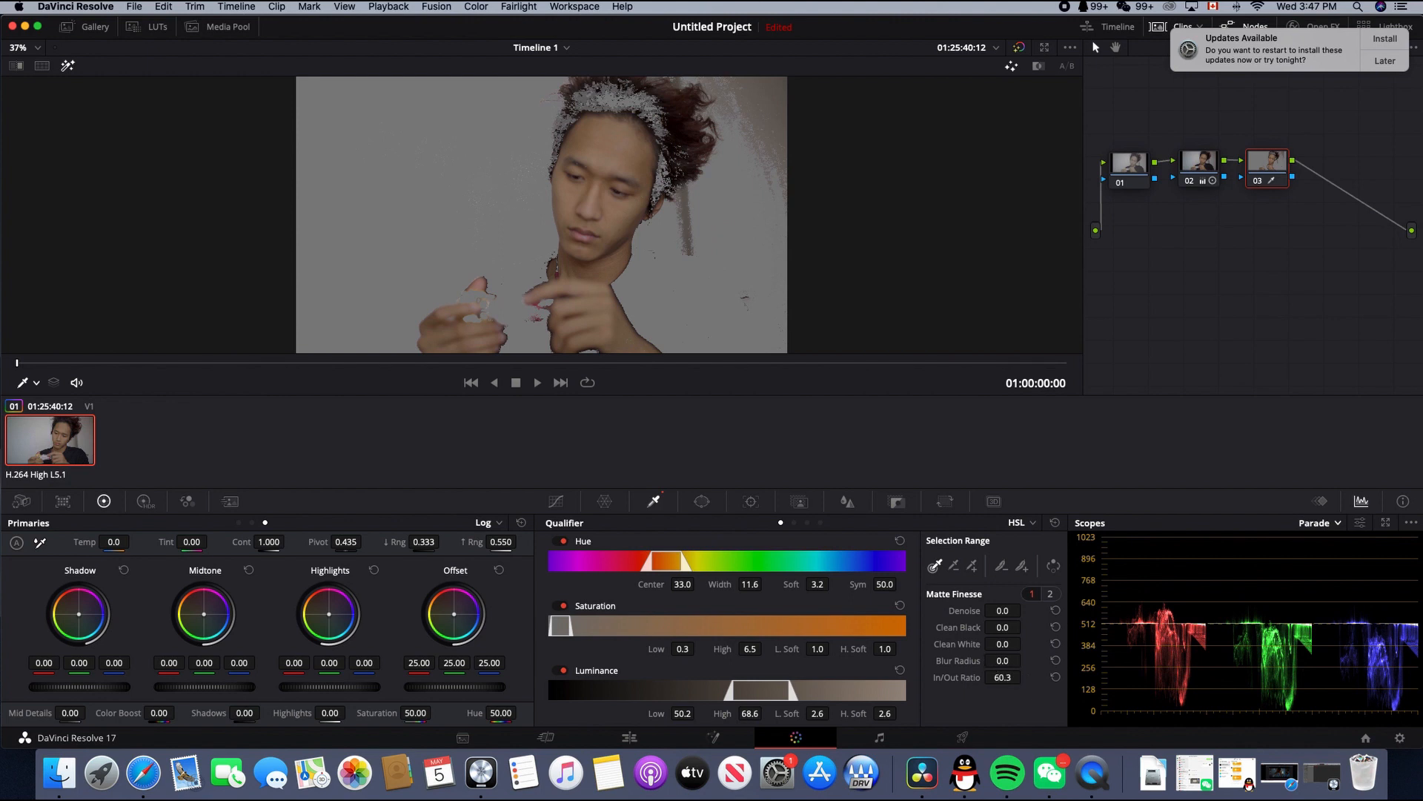
{"action": "left_click_drag", "start_coordinate": [1002, 660], "coordinate": [1002, 661]}
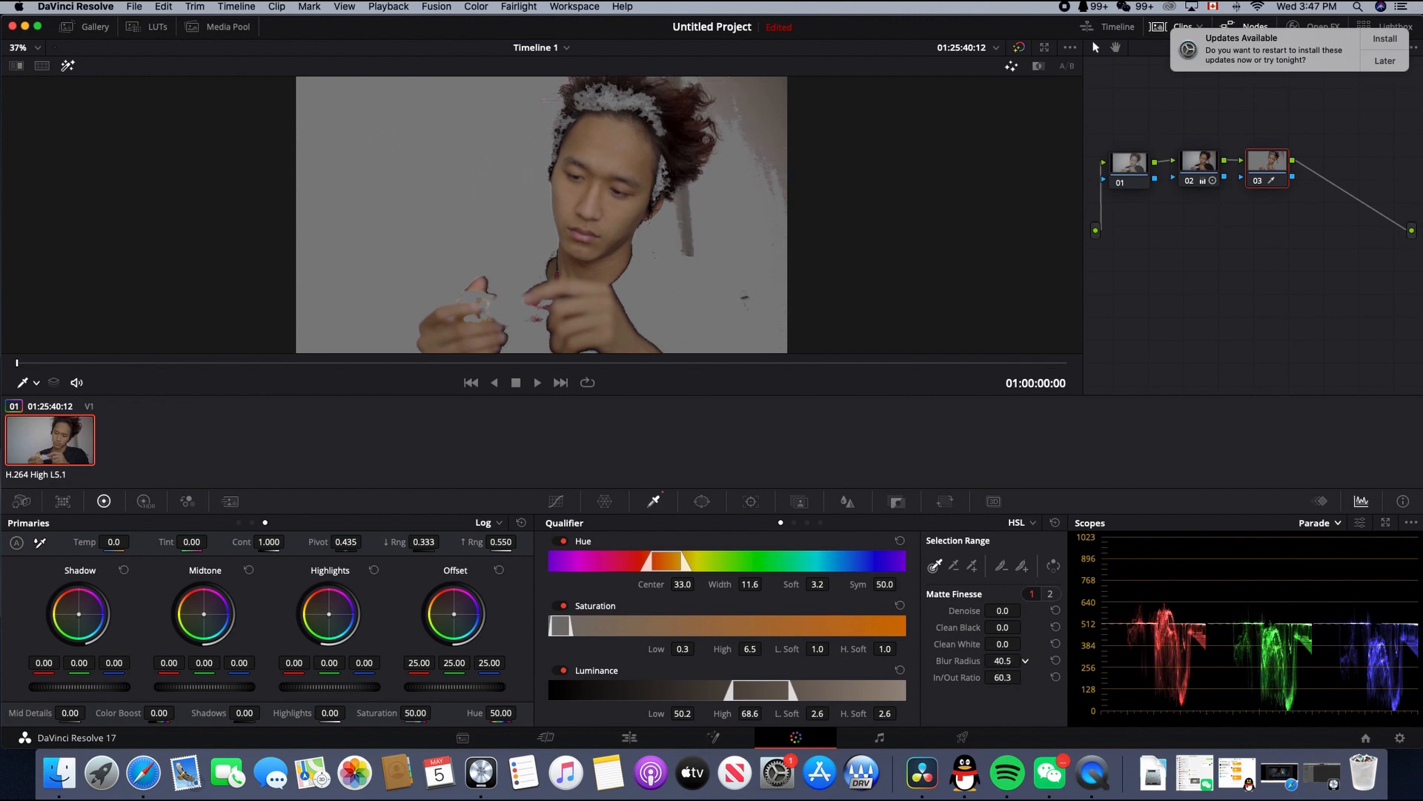
{"action": "left_click", "coordinate": [63, 69]}
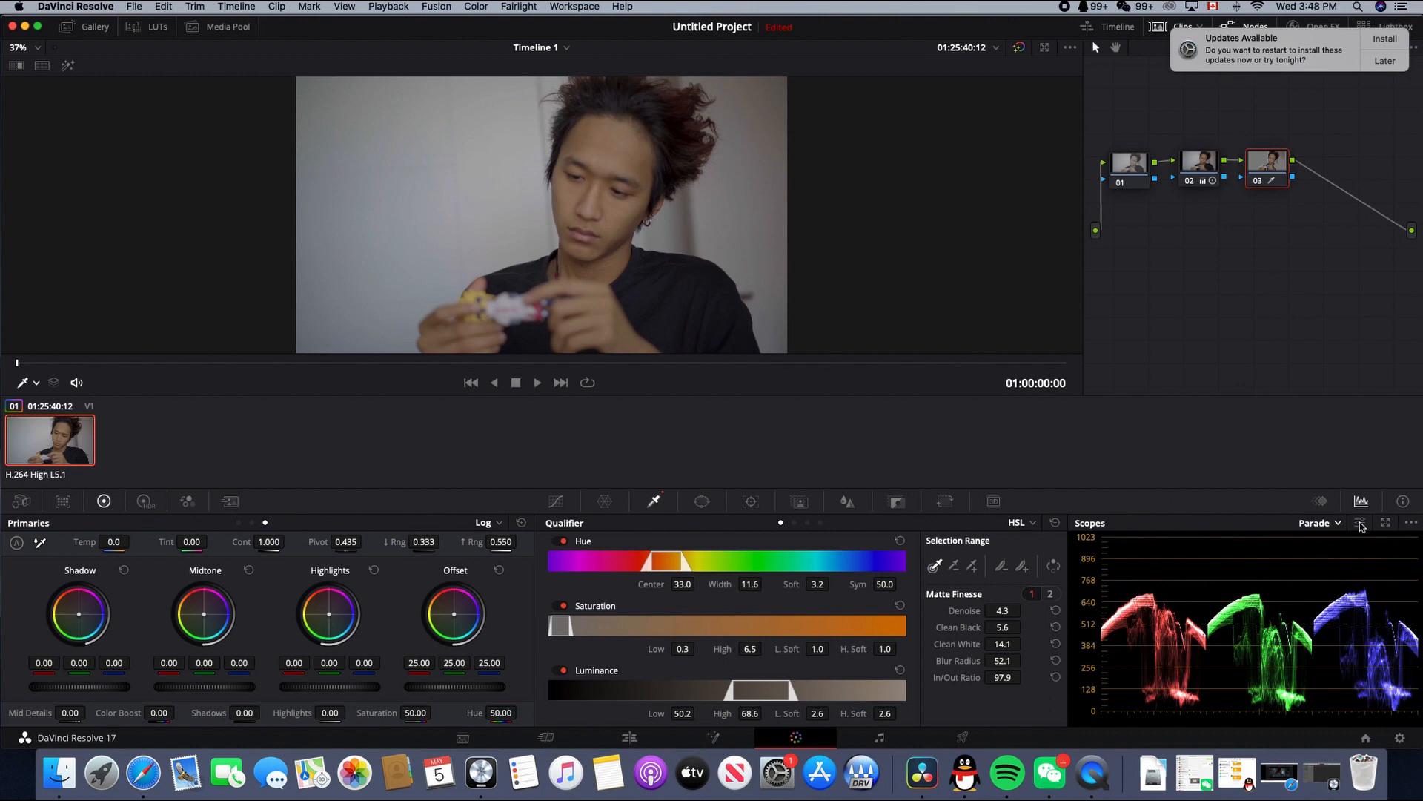
Step: With the vectorscope displayed, set node 03's midtones to 0.09, -0.02, -0.04, saturation to 54.80 and midtone detail to -13.00
{"action": "left_click", "coordinate": [1338, 524]}
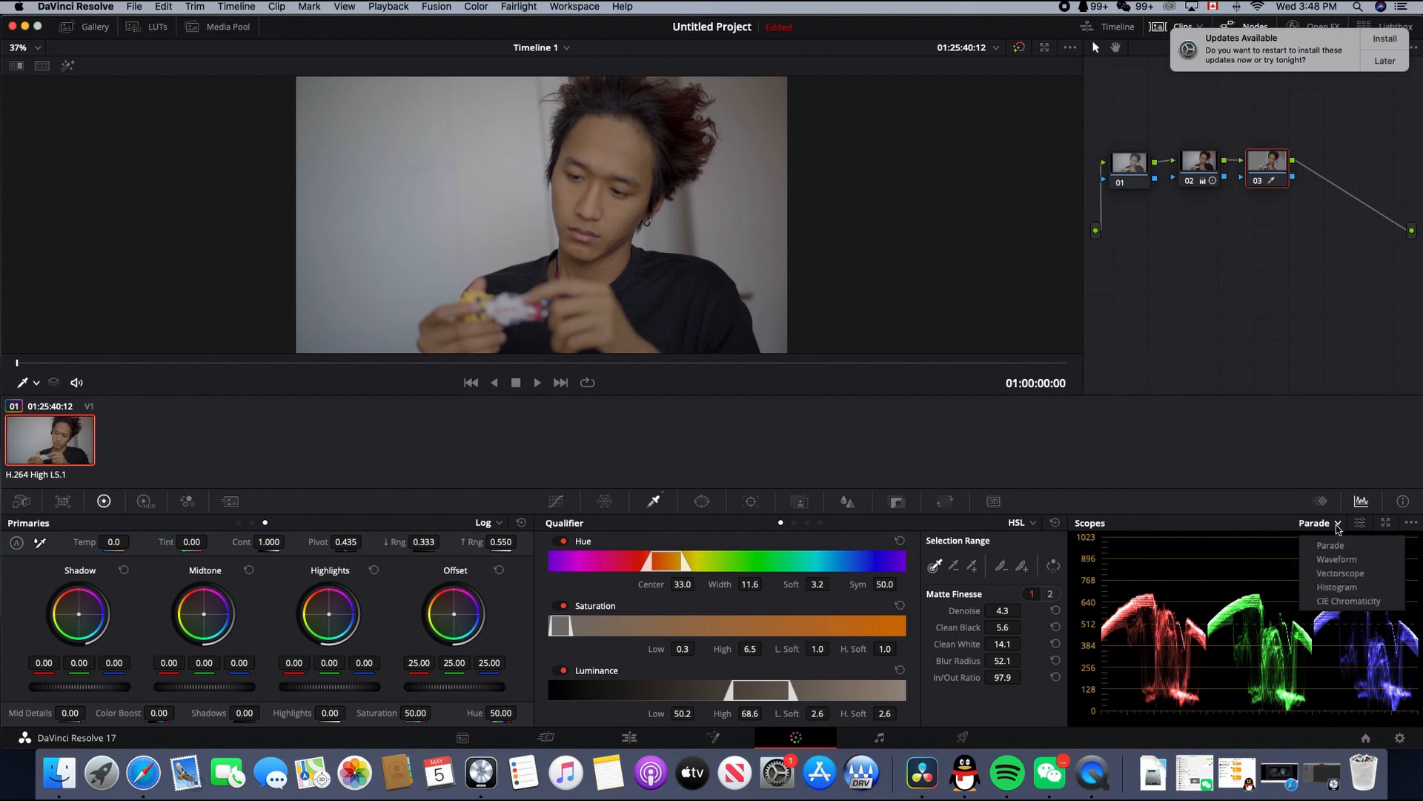
{"action": "left_click", "coordinate": [1358, 575]}
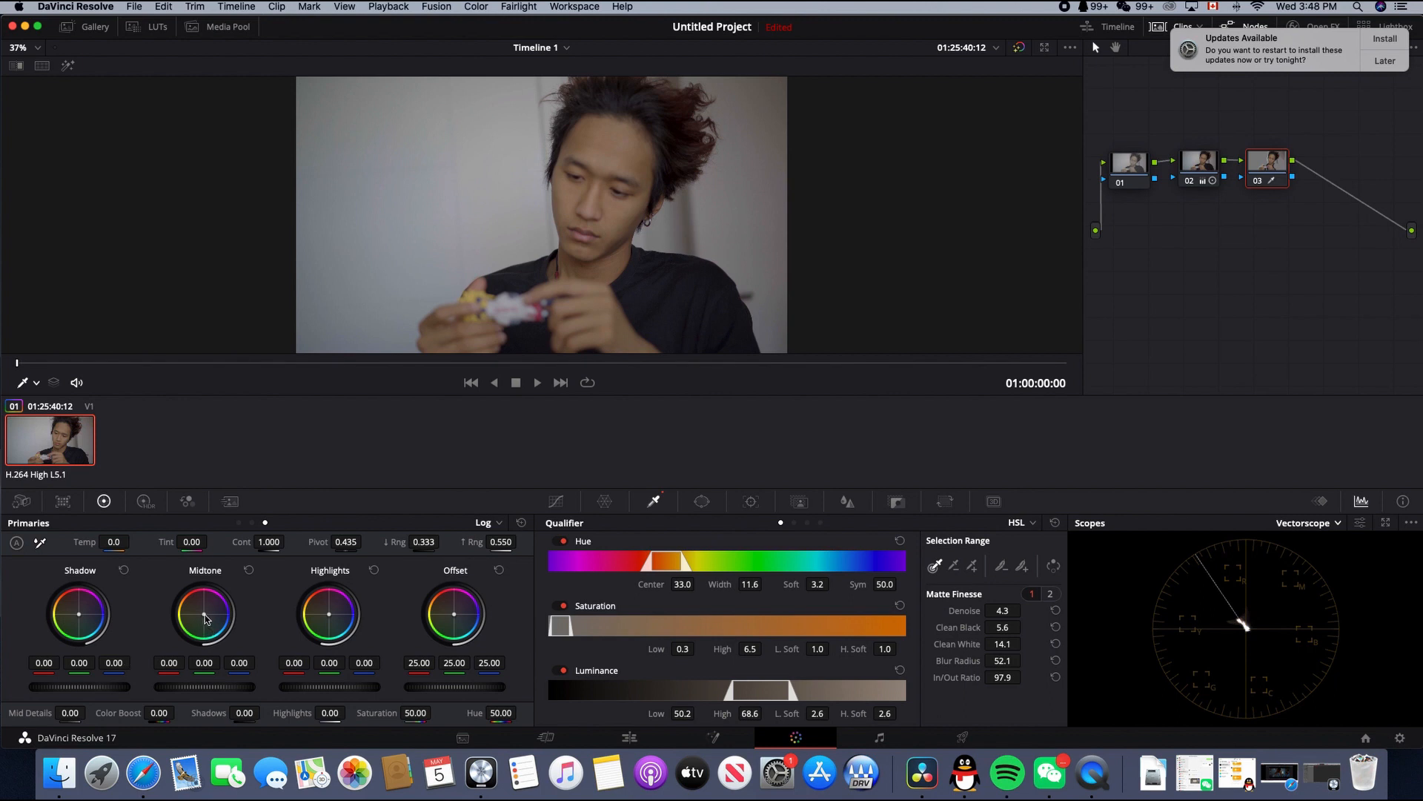
{"action": "left_click_drag", "start_coordinate": [207, 619], "coordinate": [204, 617]}
{"action": "left_click_drag", "start_coordinate": [435, 712], "coordinate": [436, 712]}
{"action": "left_click_drag", "start_coordinate": [71, 712], "coordinate": [65, 713]}
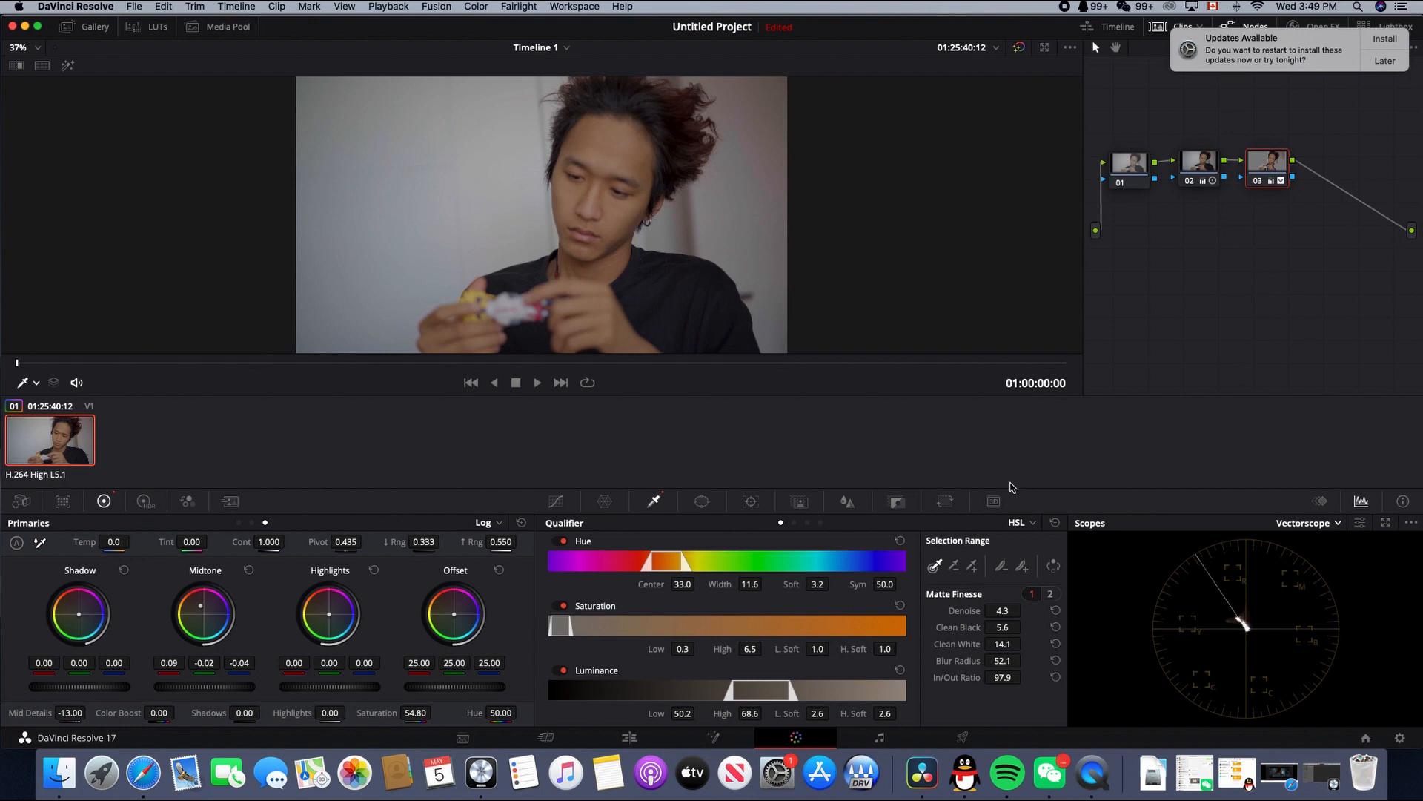
Step: Set node 03's blur radius to 0.47 on all channels and add a serial node after it
{"action": "left_click", "coordinate": [849, 502]}
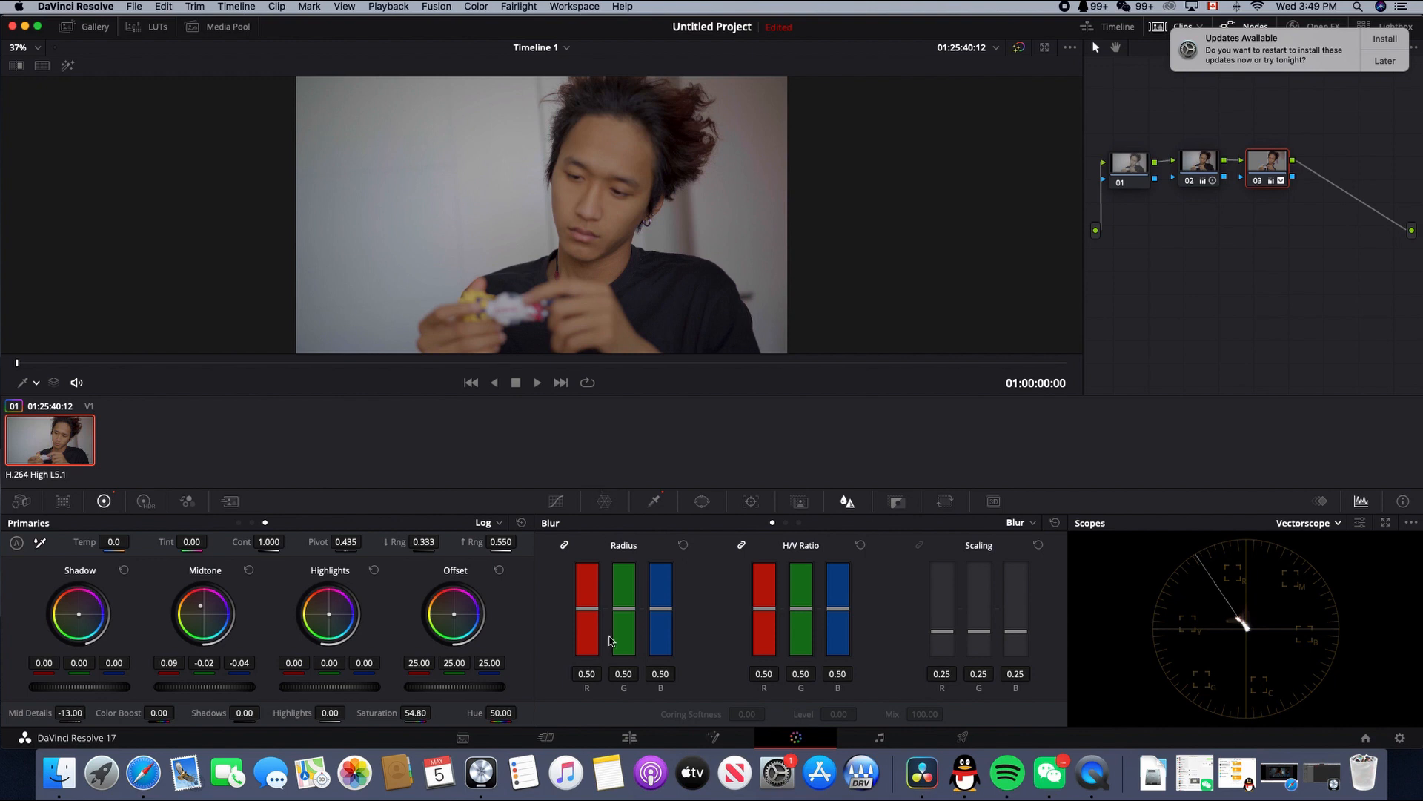
{"action": "left_click_drag", "start_coordinate": [590, 612], "coordinate": [591, 616]}
{"action": "right_click", "coordinate": [1265, 166]}
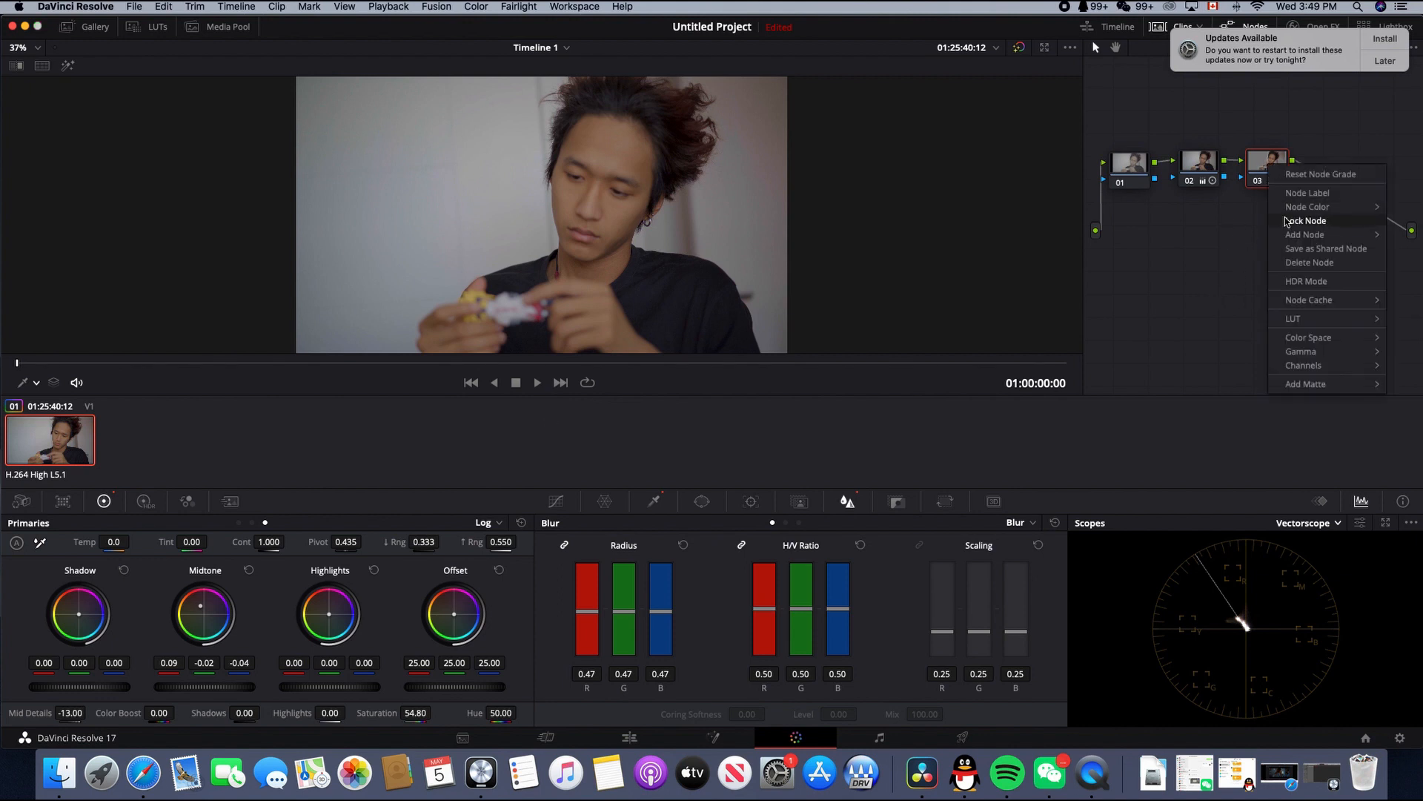
{"action": "mouse_move", "coordinate": [1304, 234]}
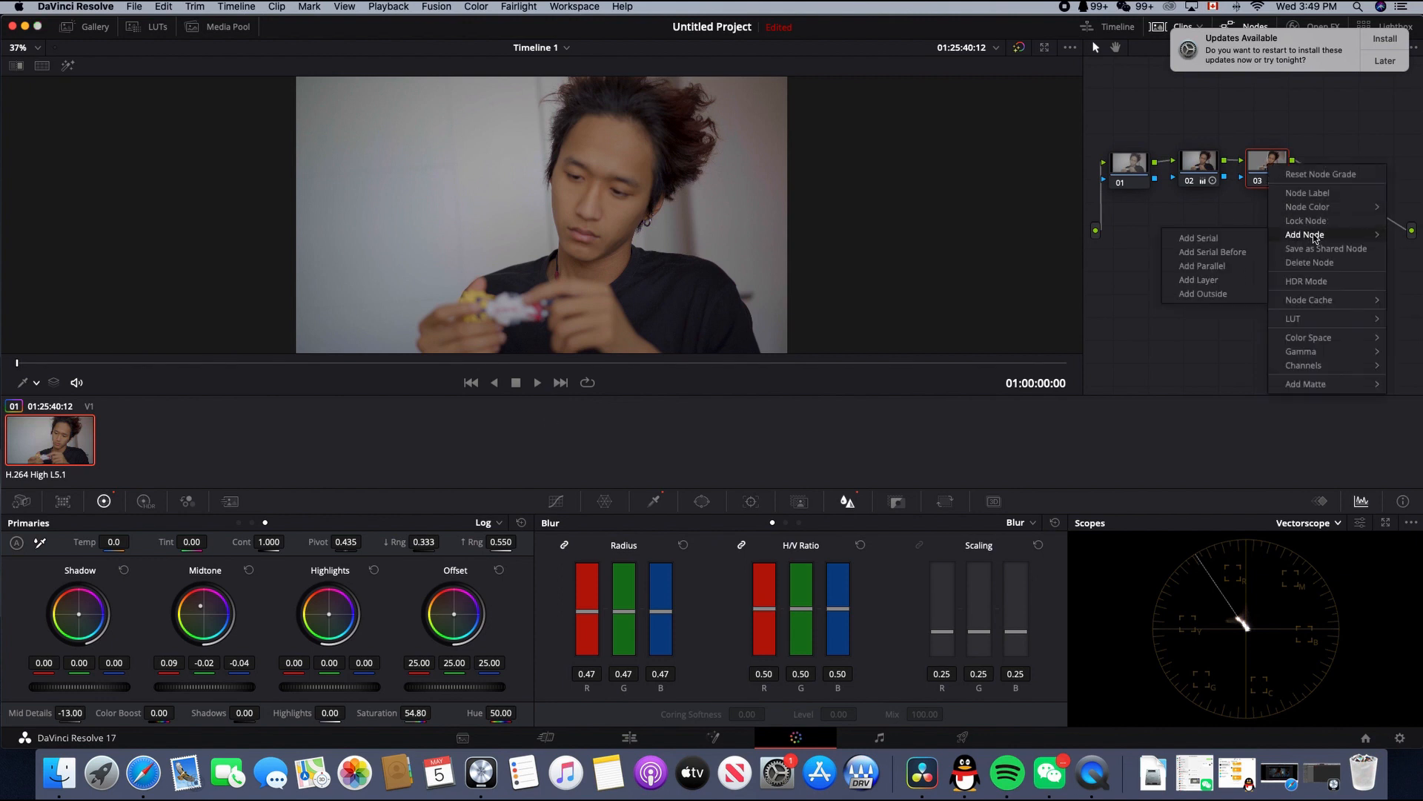
{"action": "left_click", "coordinate": [1230, 238]}
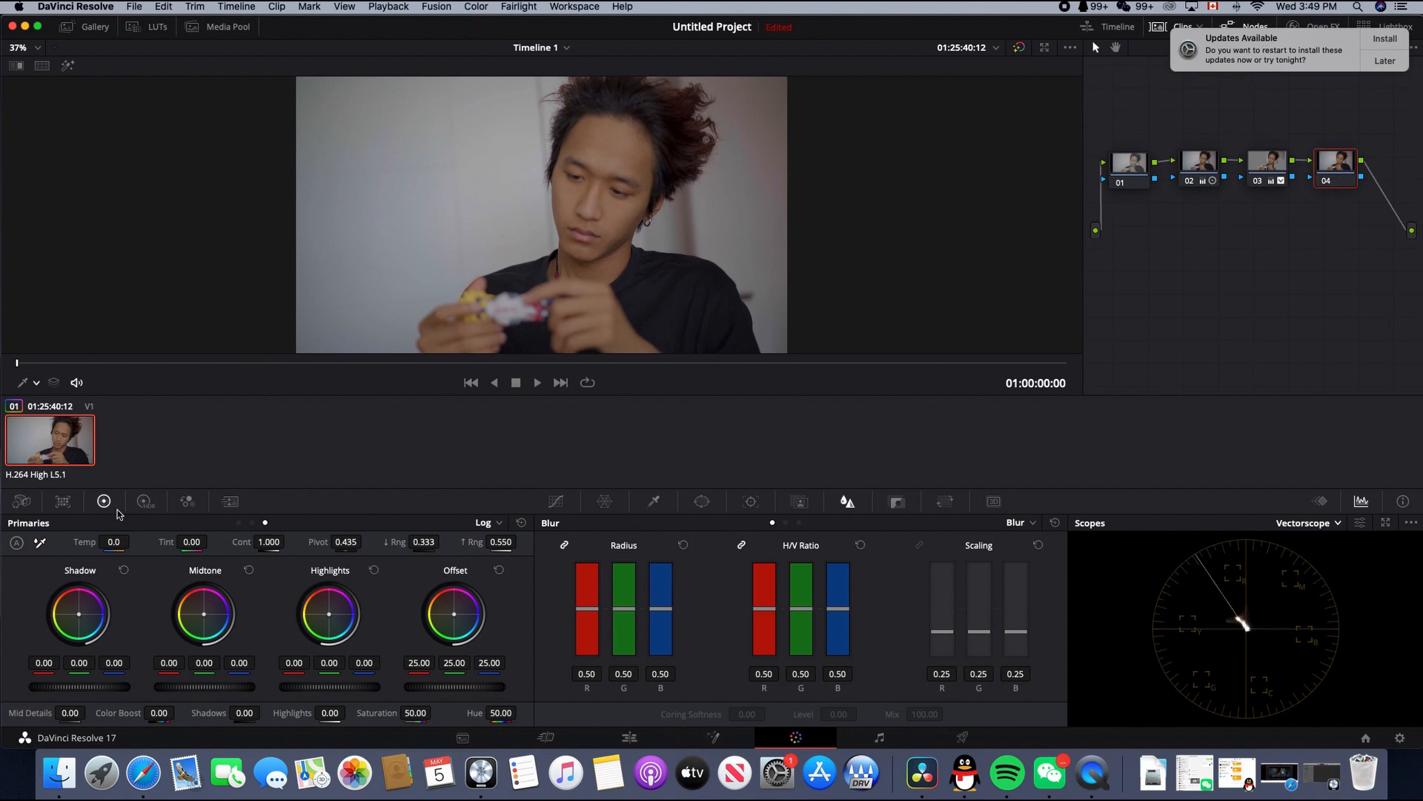
Step: On node 04, lower the saturation to 0.00 and link all channels of the custom curve
{"action": "left_click", "coordinate": [557, 503]}
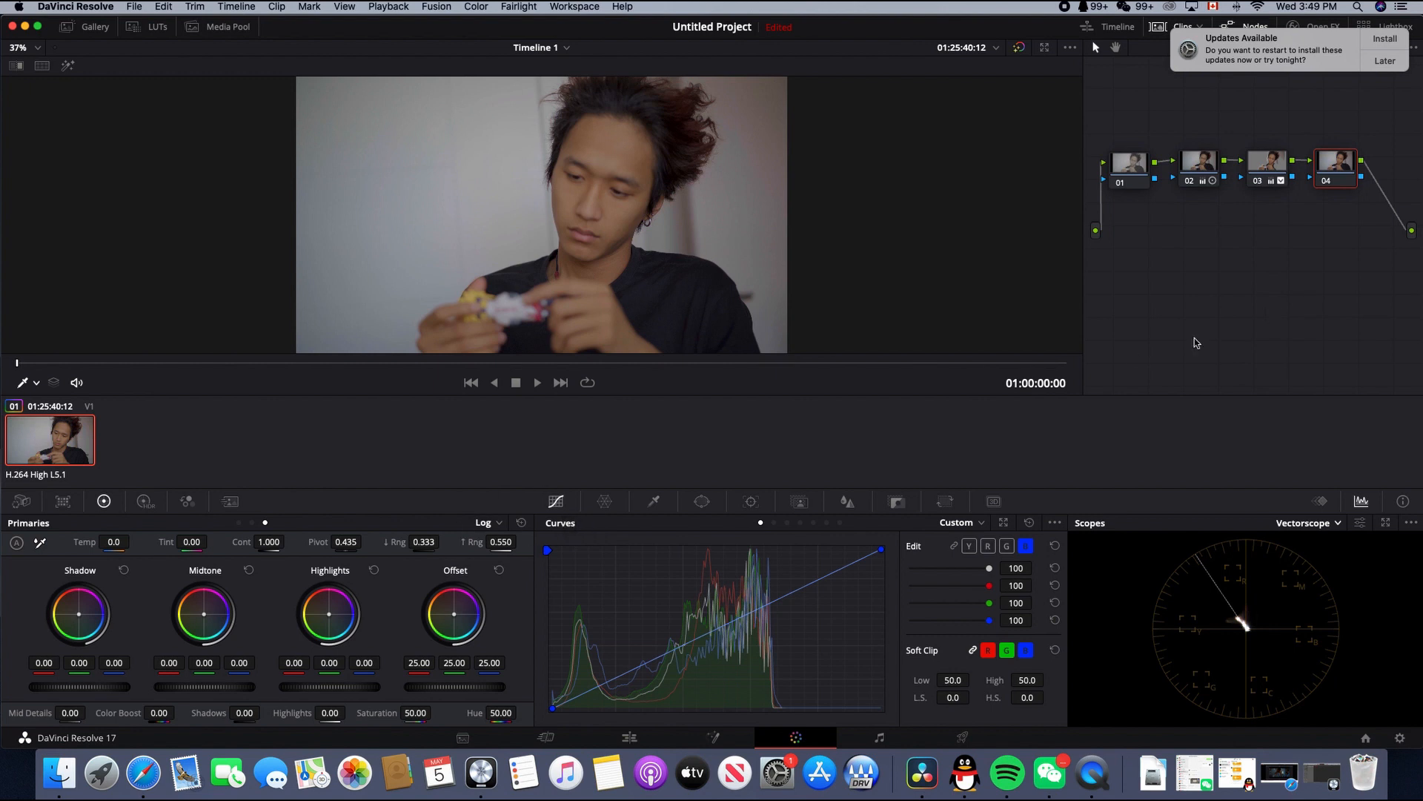
{"action": "left_click_drag", "start_coordinate": [439, 712], "coordinate": [435, 712]}
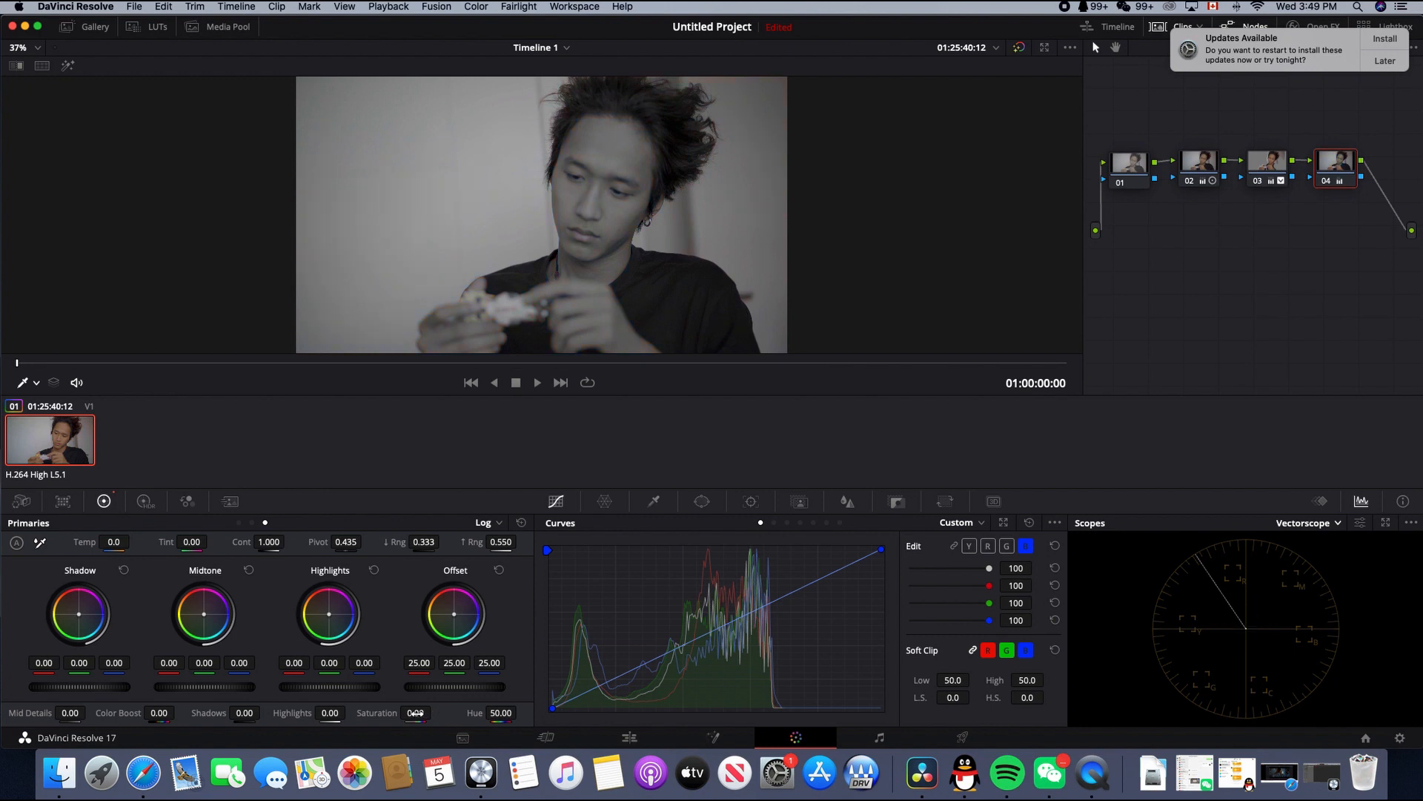
{"action": "left_click", "coordinate": [956, 548]}
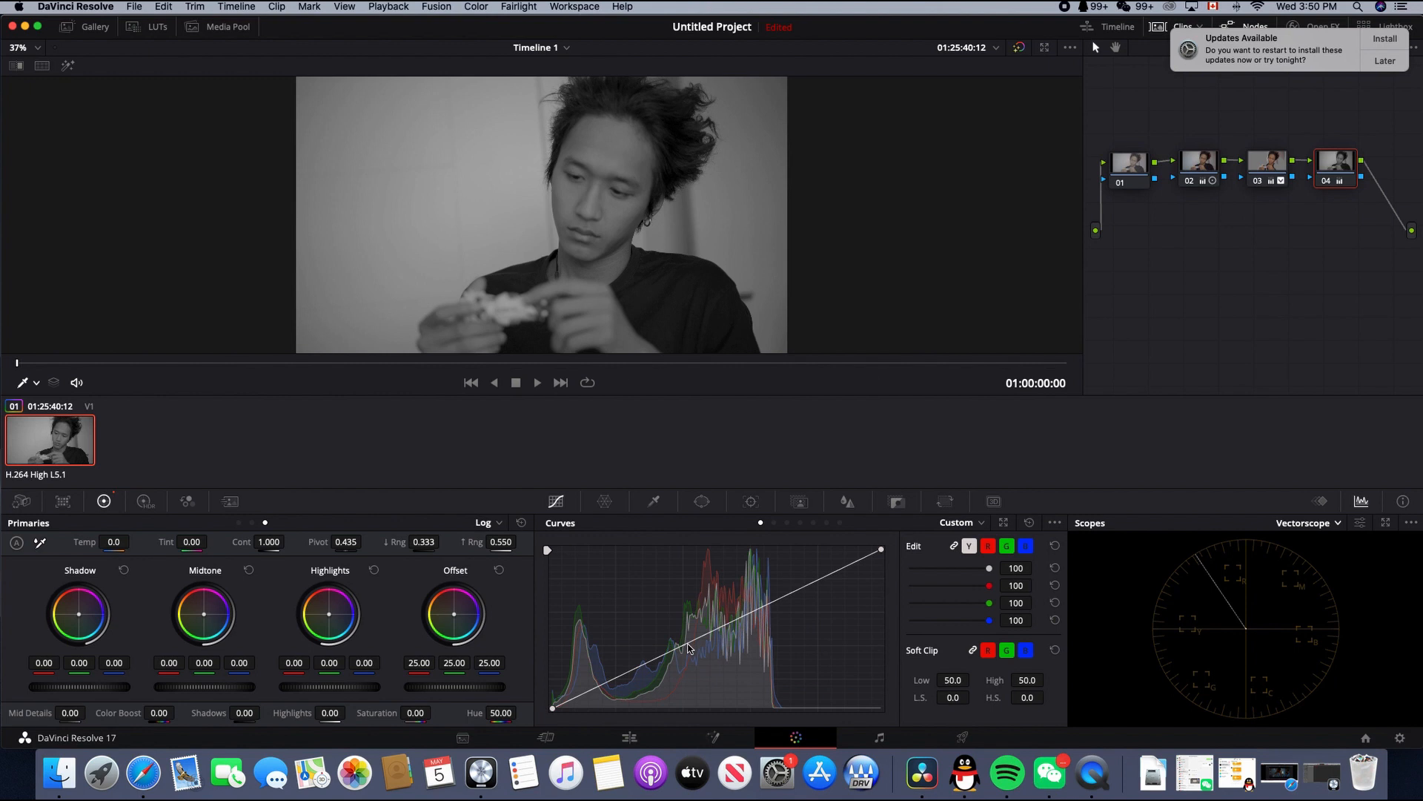
Step: Shape node 04's linked curve into a gentle S with slightly lifted blacks, lowered lower midtones and raised highlights, using four control points
{"action": "left_click_drag", "start_coordinate": [687, 645], "coordinate": [695, 656]}
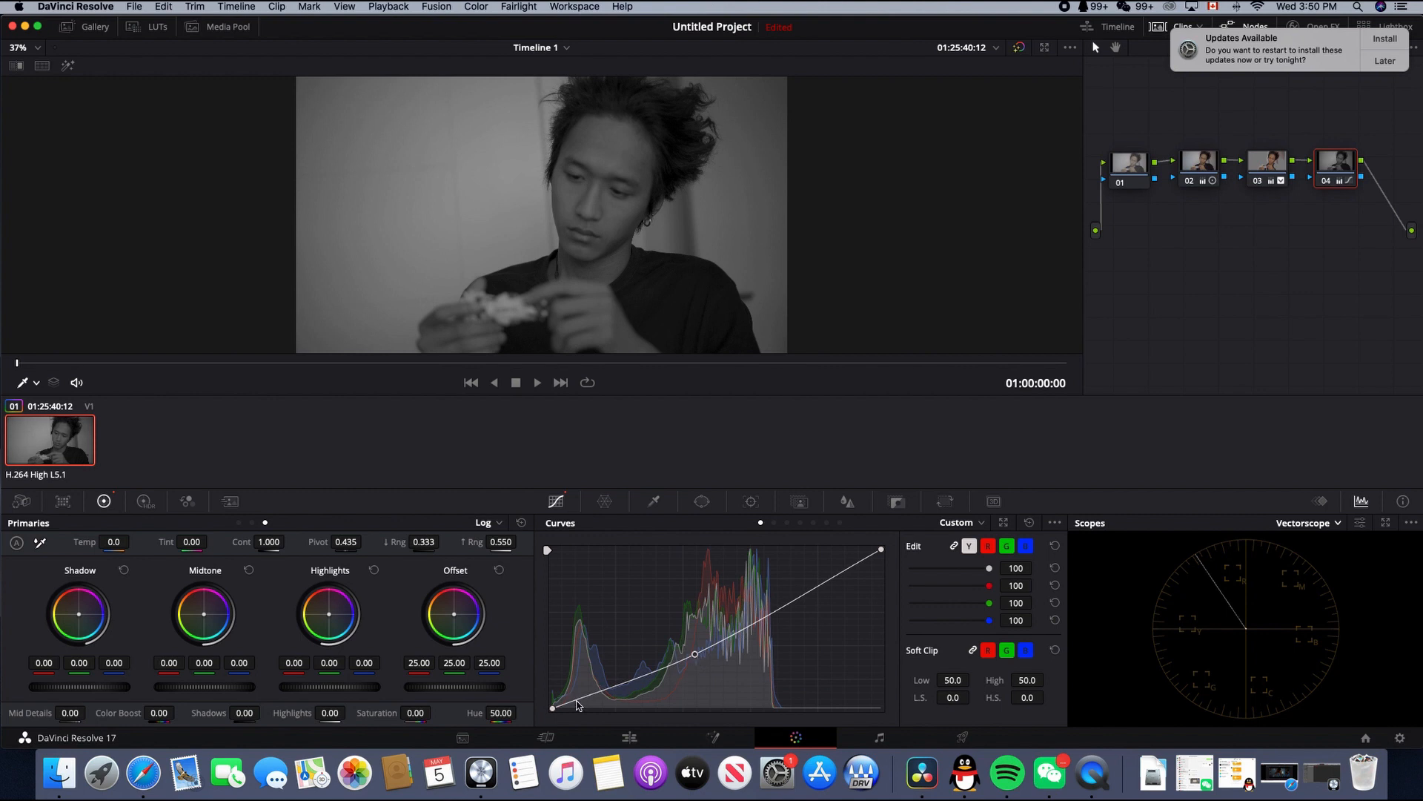
{"action": "left_click_drag", "start_coordinate": [577, 702], "coordinate": [568, 697]}
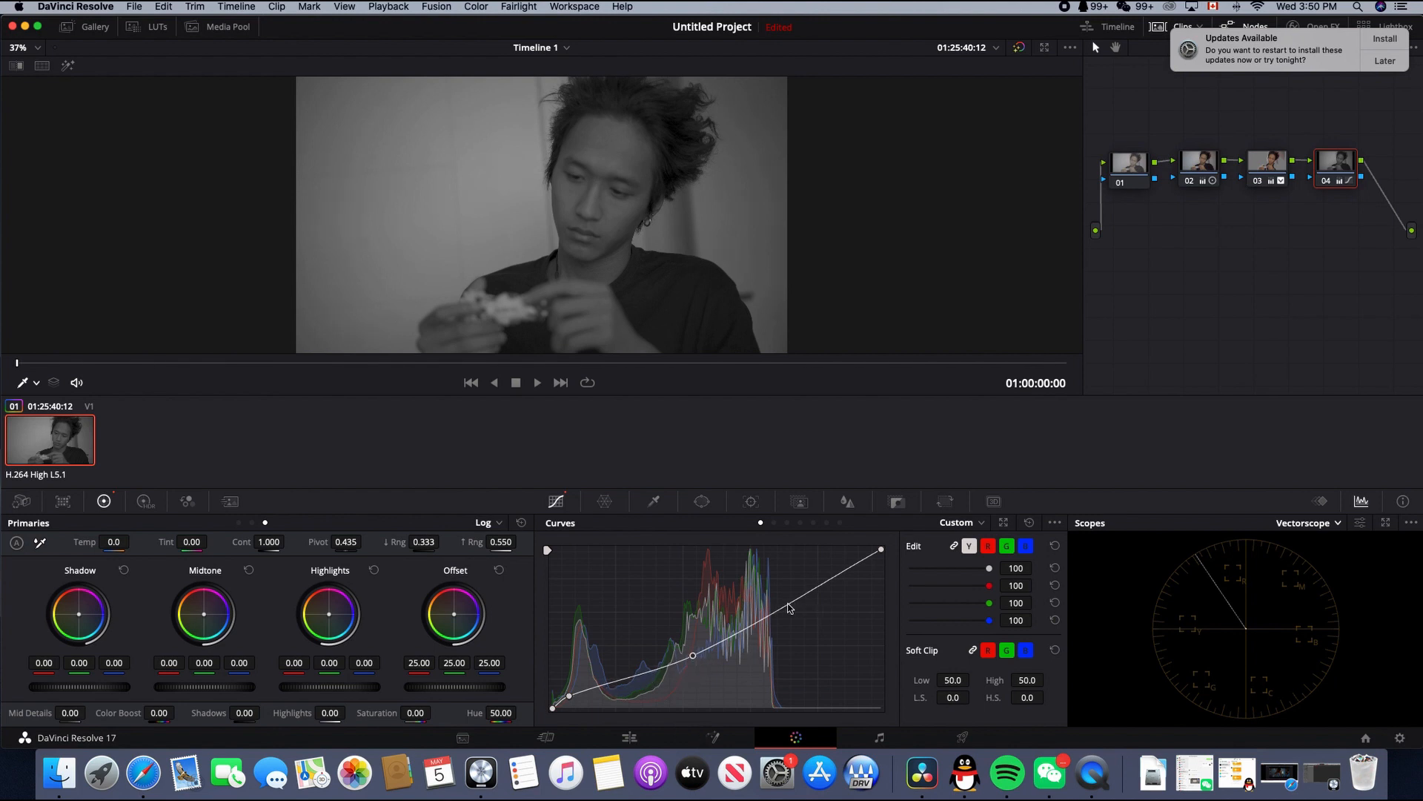
{"action": "left_click", "coordinate": [819, 583]}
{"action": "left_click_drag", "start_coordinate": [819, 585], "coordinate": [812, 577]}
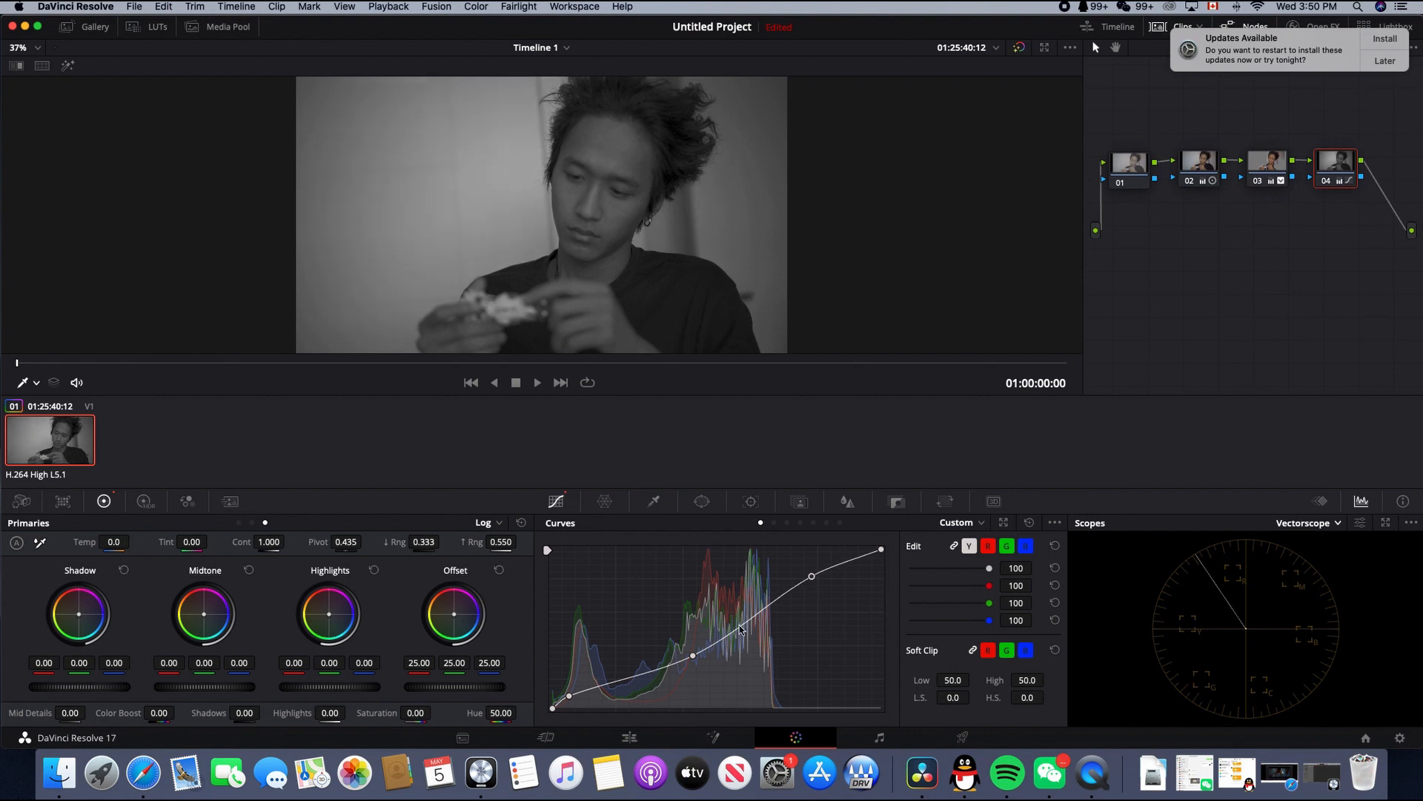
{"action": "left_click_drag", "start_coordinate": [692, 656], "coordinate": [711, 644]}
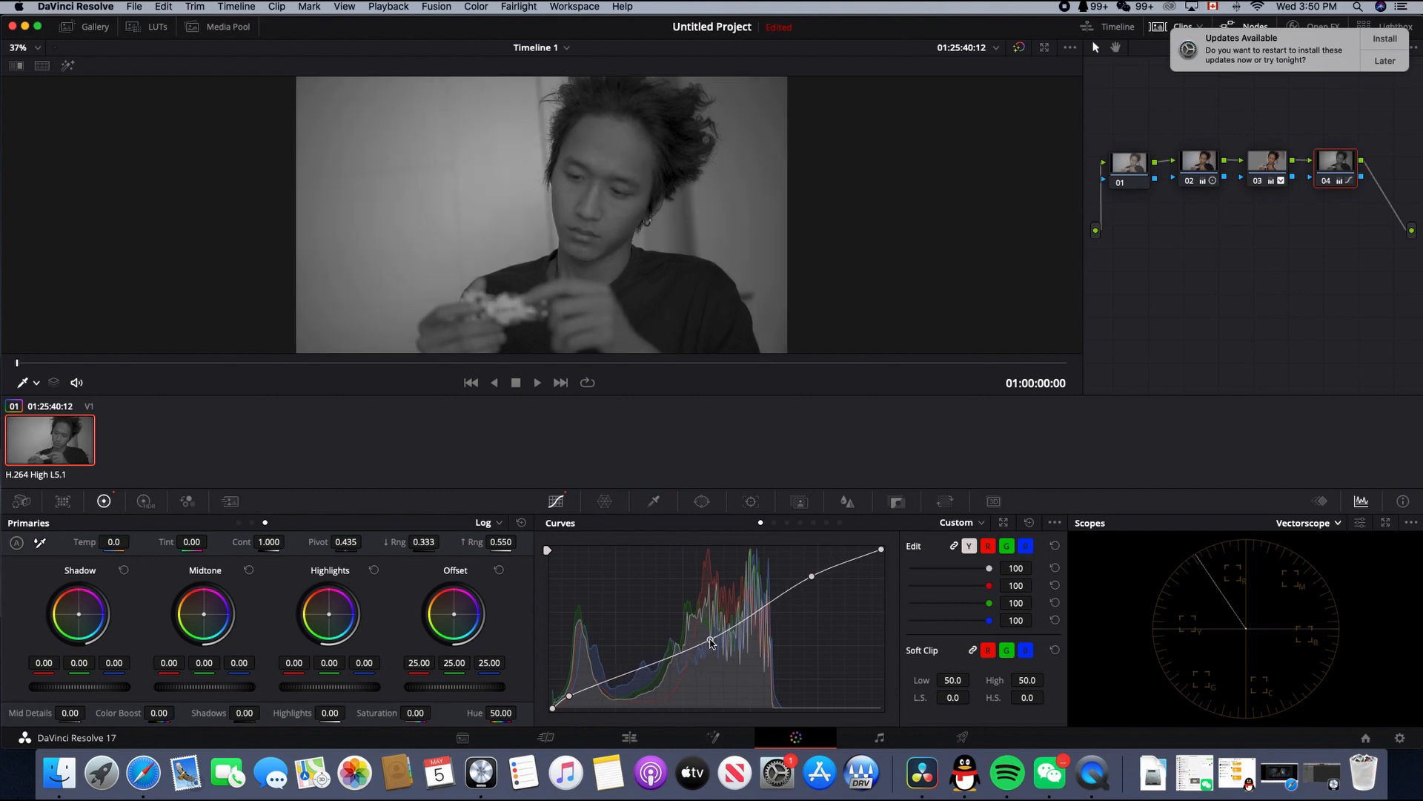
{"action": "left_click", "coordinate": [651, 668]}
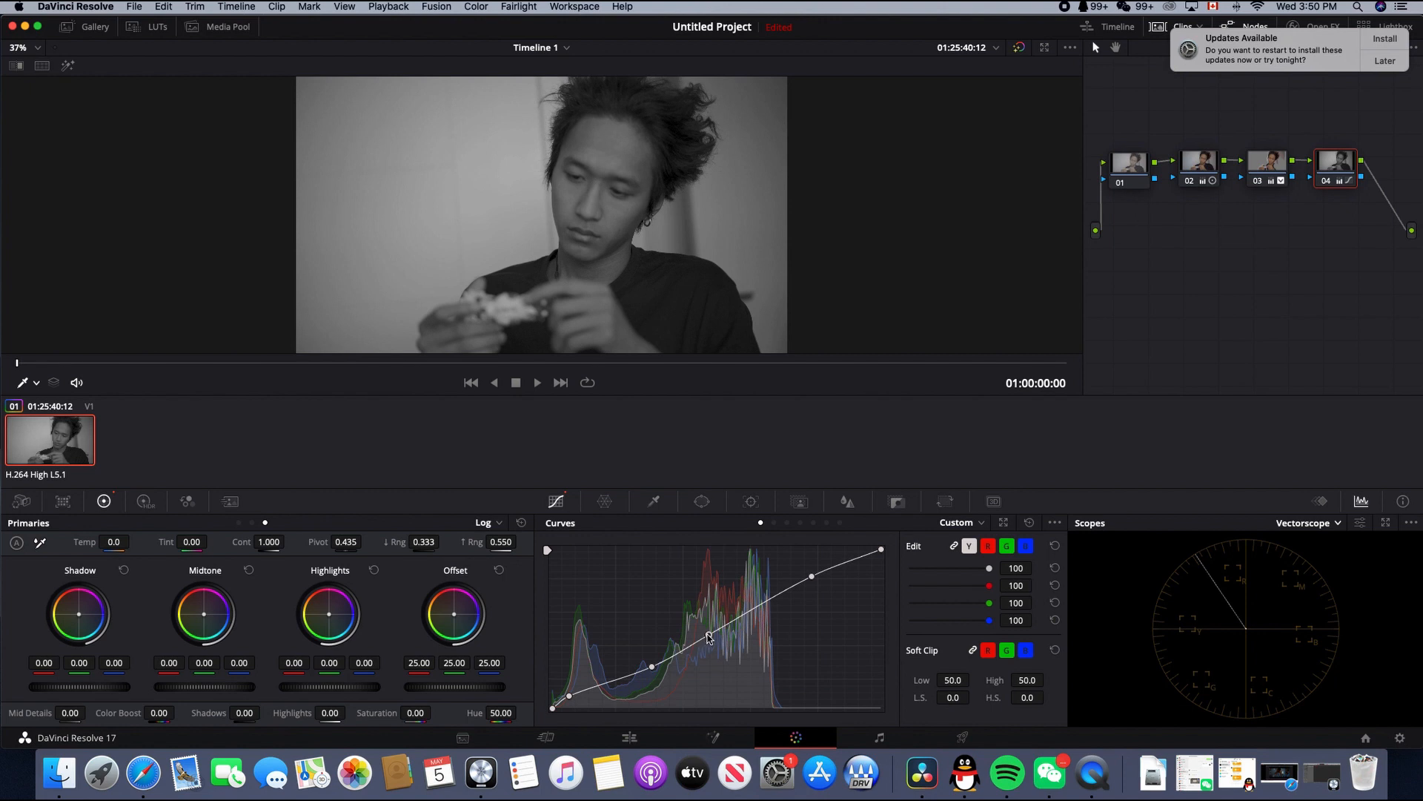
{"action": "left_click_drag", "start_coordinate": [708, 635], "coordinate": [707, 640]}
Step: Bring node 04's saturation back up to 40.60
{"action": "left_click_drag", "start_coordinate": [416, 714], "coordinate": [435, 713]}
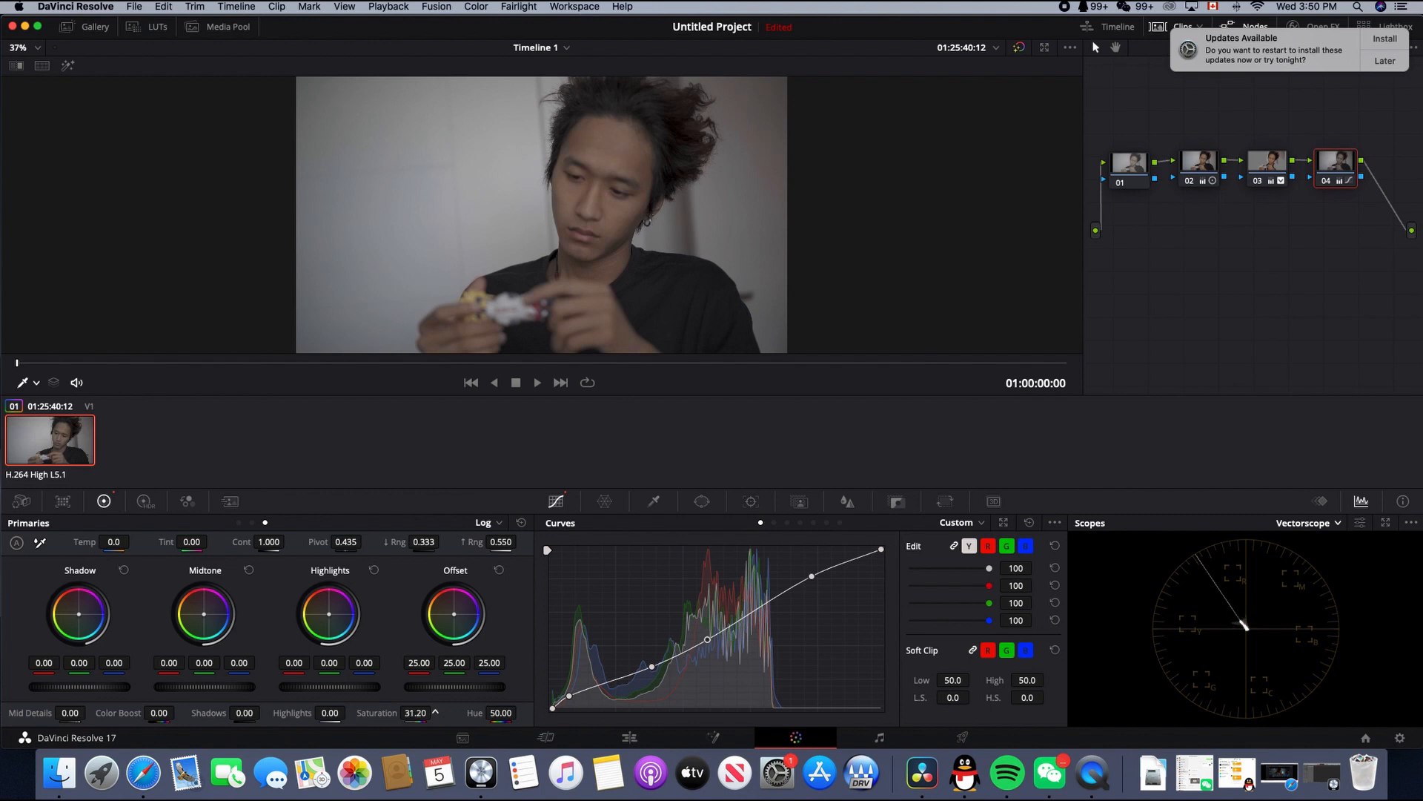
{"action": "double_click", "coordinate": [417, 712]}
{"action": "type", "text": "30"}
{"action": "key", "text": "Return"}
{"action": "left_click_drag", "start_coordinate": [417, 713], "coordinate": [436, 711]}
Step: Add a serial node after node 04, shift nodes 02 to 04 to make room, and select node 05
{"action": "right_click", "coordinate": [1342, 168]}
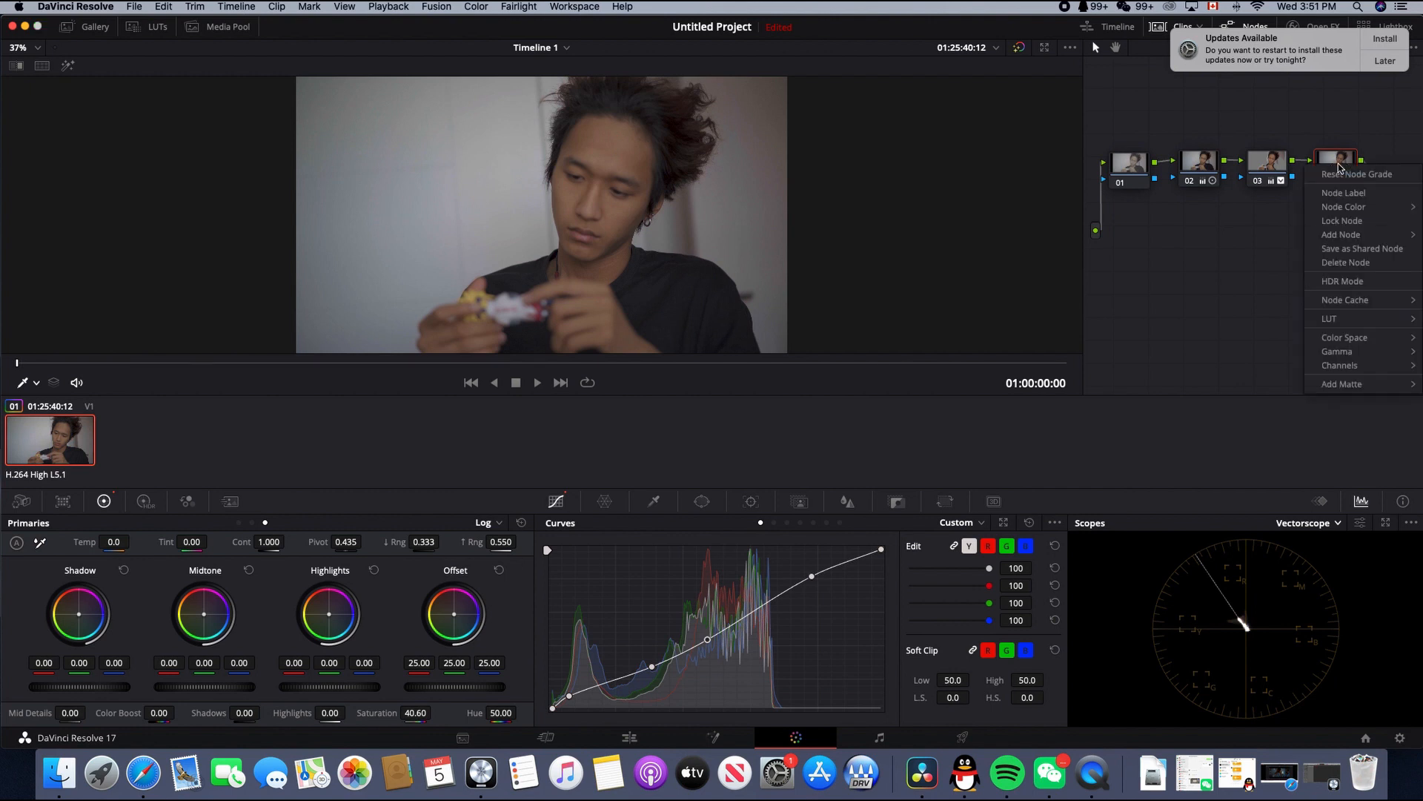
{"action": "mouse_move", "coordinate": [1342, 234]}
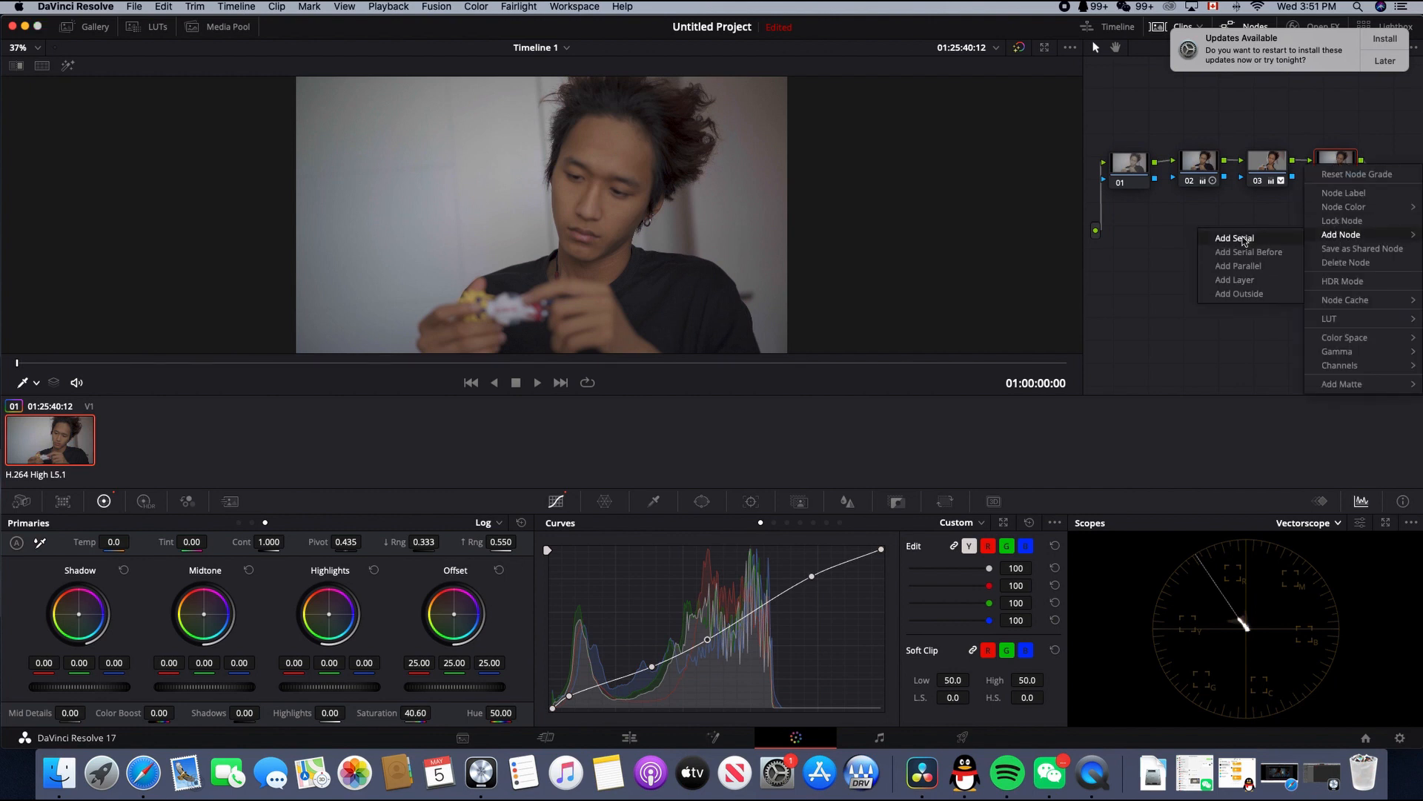
{"action": "left_click", "coordinate": [1246, 240]}
{"action": "left_click_drag", "start_coordinate": [1135, 226], "coordinate": [1391, 176]}
{"action": "left_click_drag", "start_coordinate": [1327, 229], "coordinate": [1183, 171]}
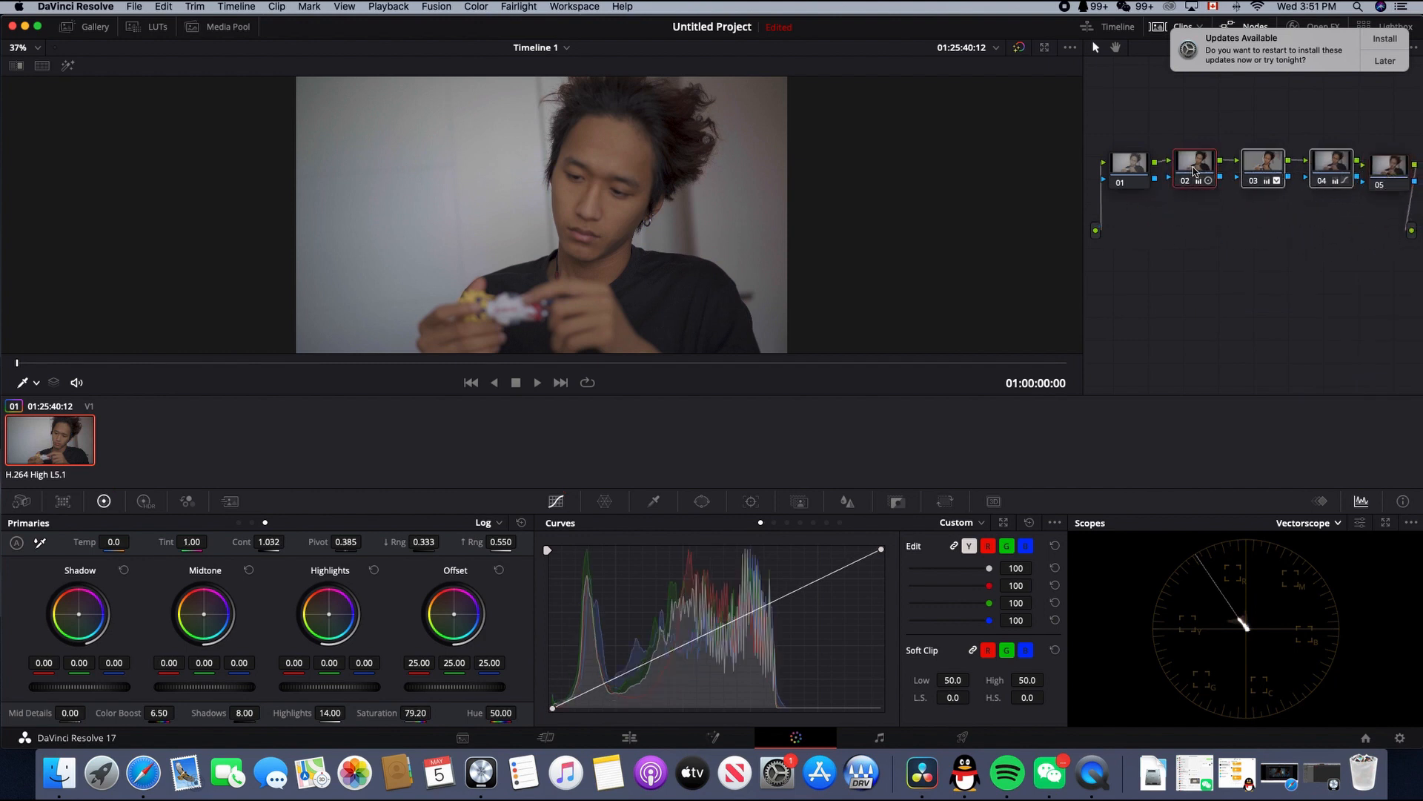
{"action": "left_click", "coordinate": [1372, 285]}
{"action": "left_click", "coordinate": [1394, 168]}
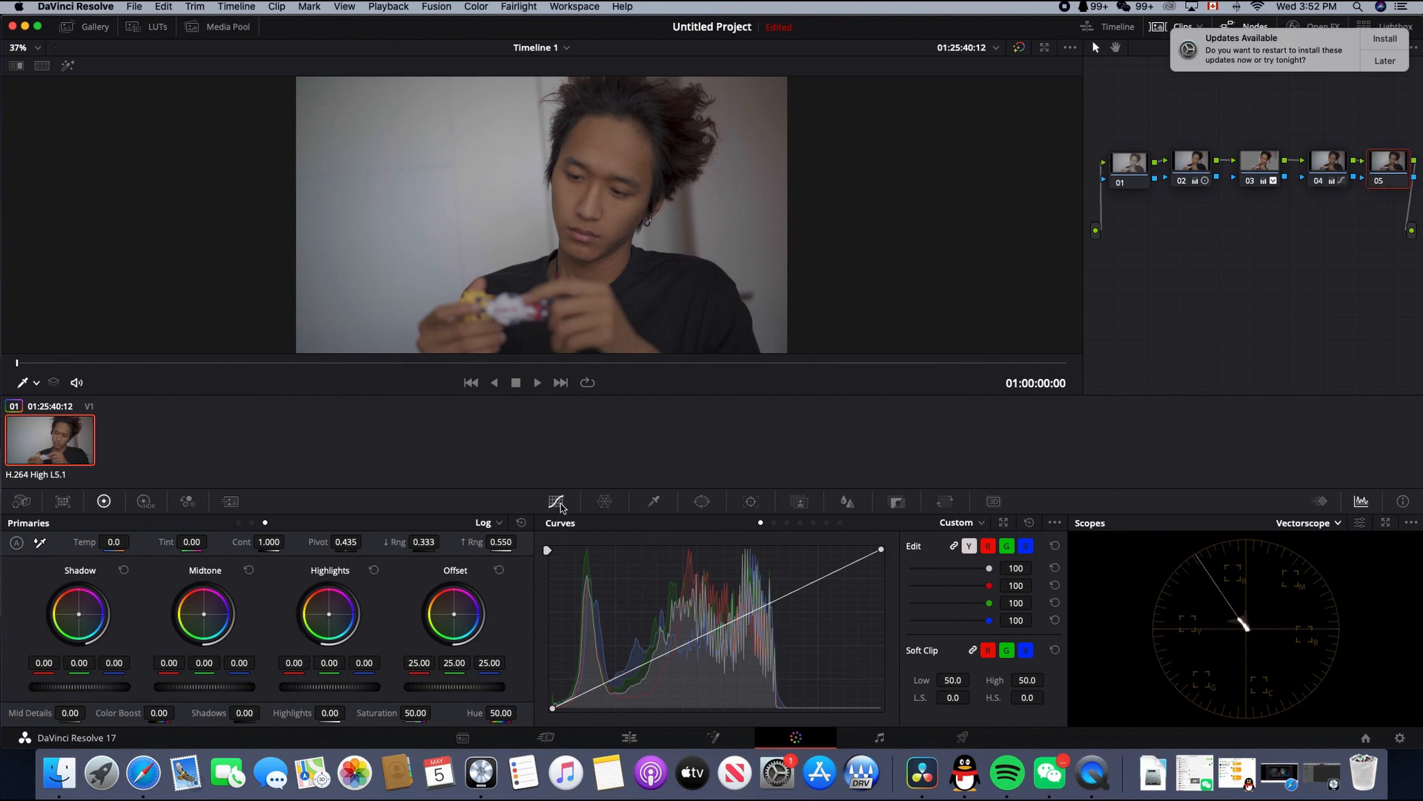
Step: Add a parallel node alongside node 05
{"action": "left_click", "coordinate": [955, 546]}
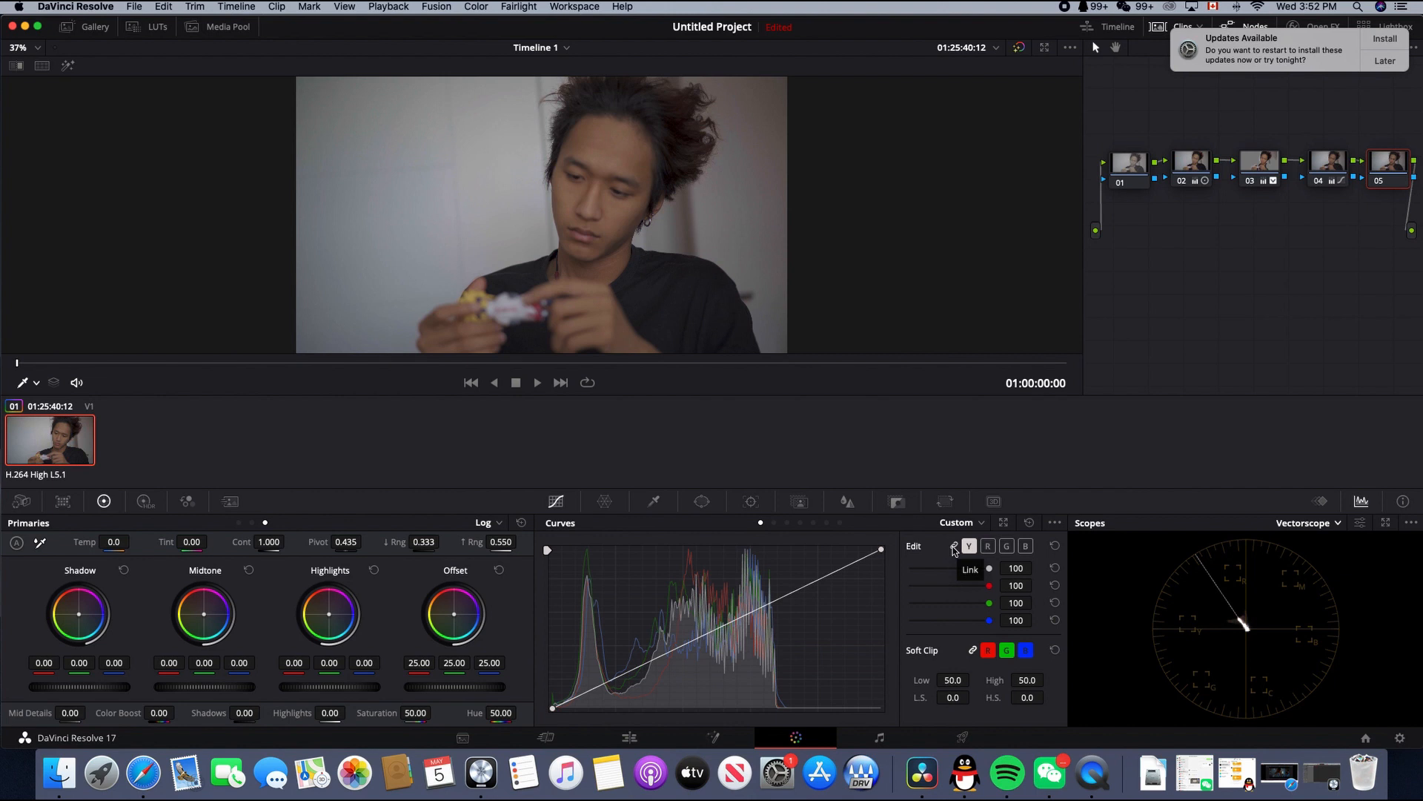
{"action": "left_click", "coordinate": [955, 547]}
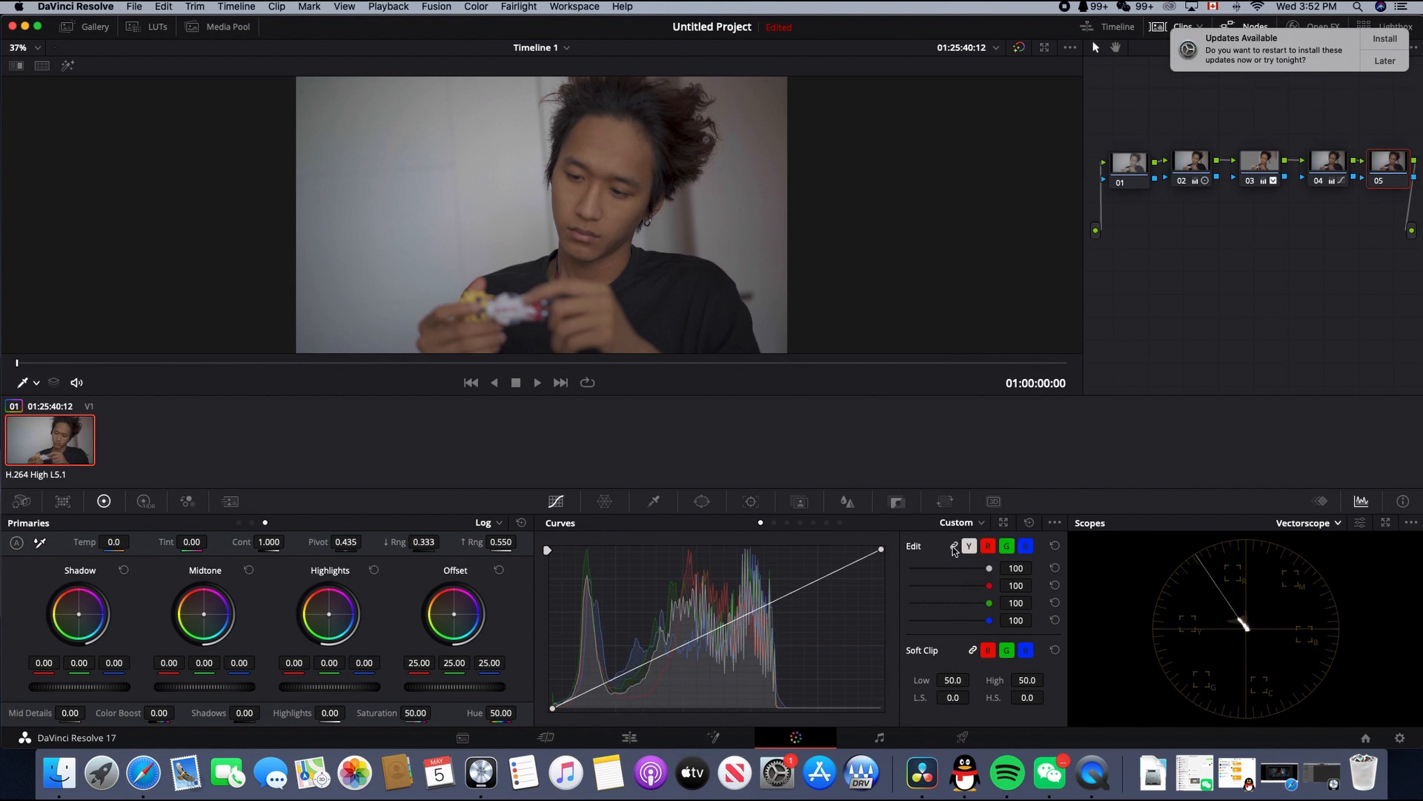
{"action": "right_click", "coordinate": [1395, 172]}
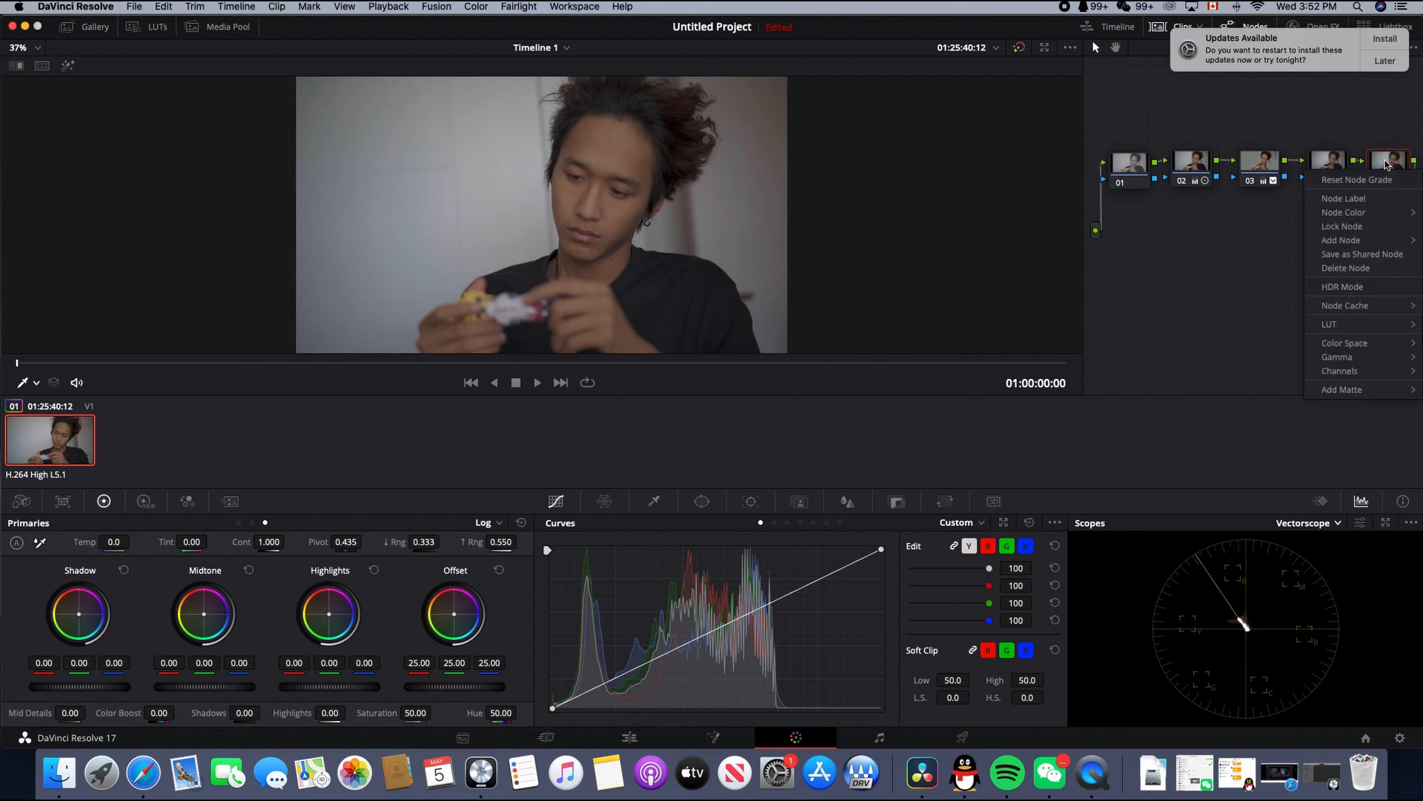
{"action": "left_click", "coordinate": [1388, 164]}
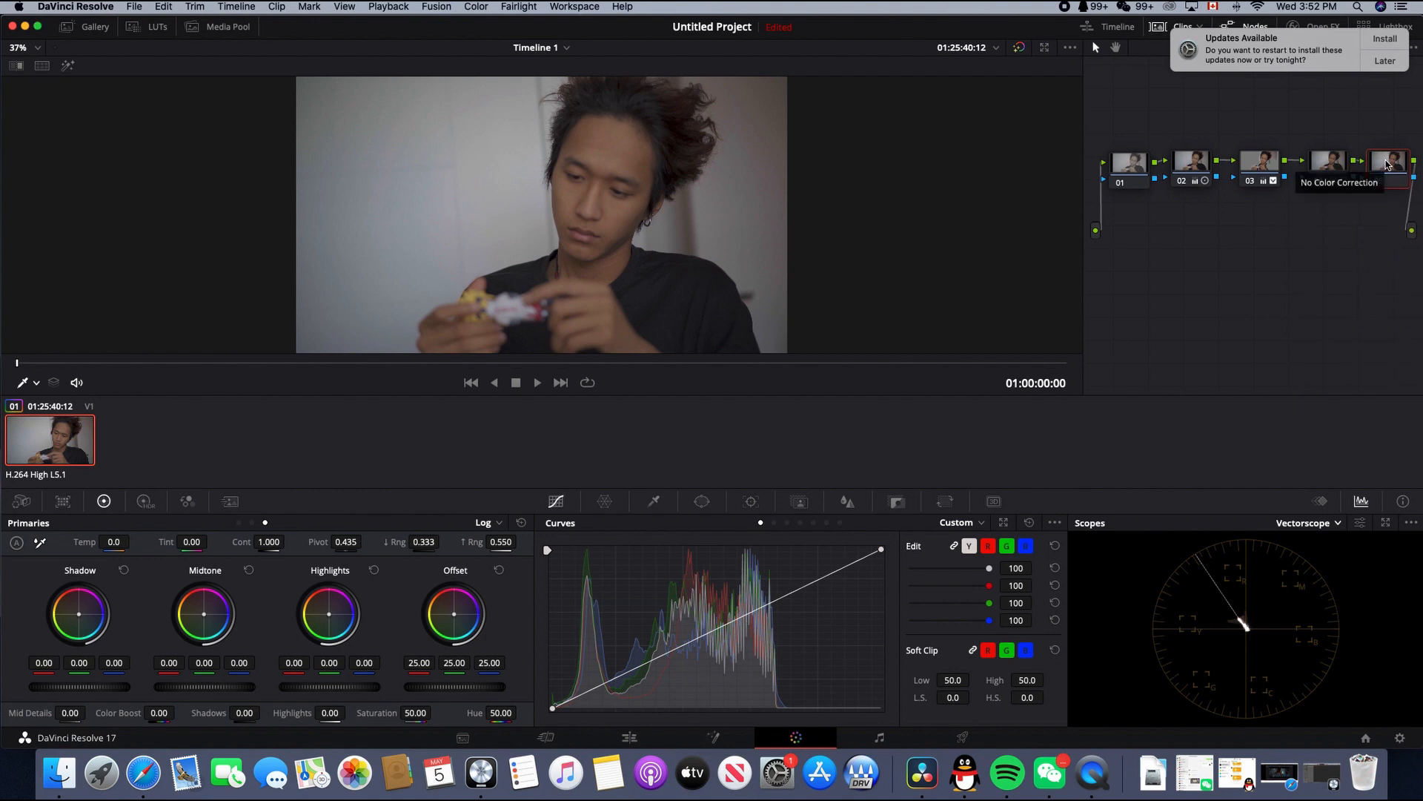
{"action": "key", "text": "alt+p"}
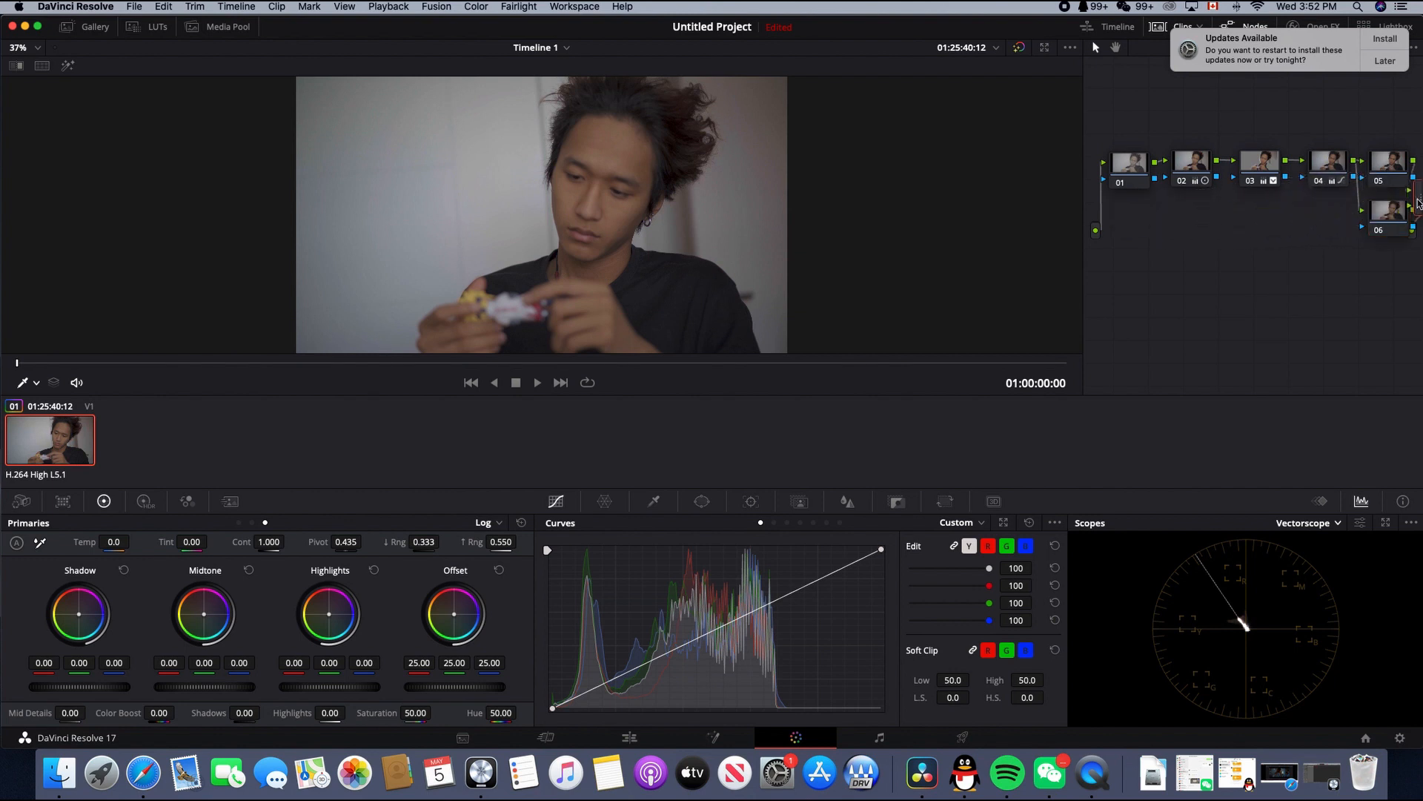
Step: Rearrange the node graph and widen the node editor so both parallel branches and the mixer fit in view
{"action": "left_click_drag", "start_coordinate": [1257, 131], "coordinate": [1346, 241]}
{"action": "left_click_drag", "start_coordinate": [1183, 178], "coordinate": [1119, 178]}
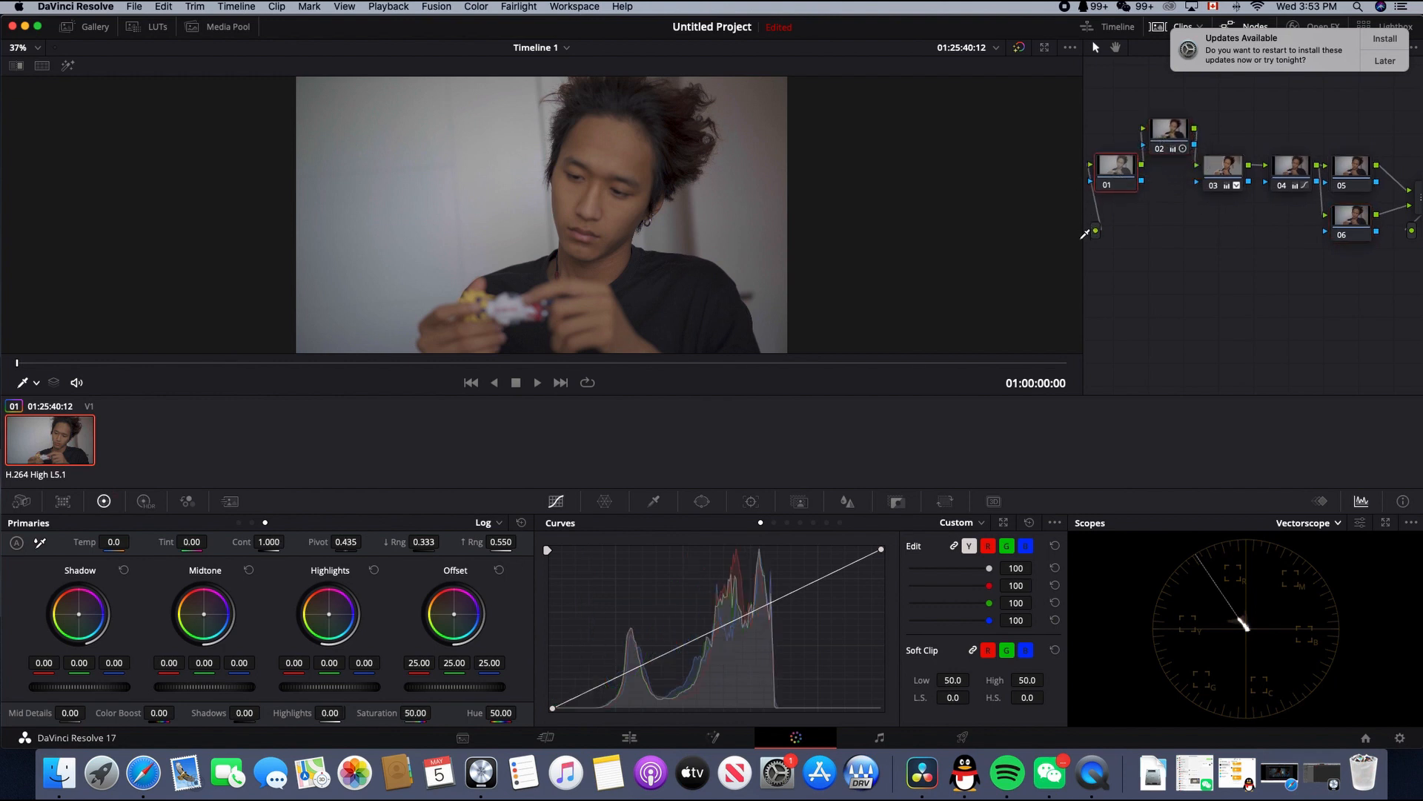
{"action": "left_click_drag", "start_coordinate": [1084, 260], "coordinate": [1043, 260]}
{"action": "left_click_drag", "start_coordinate": [1327, 168], "coordinate": [1344, 162]}
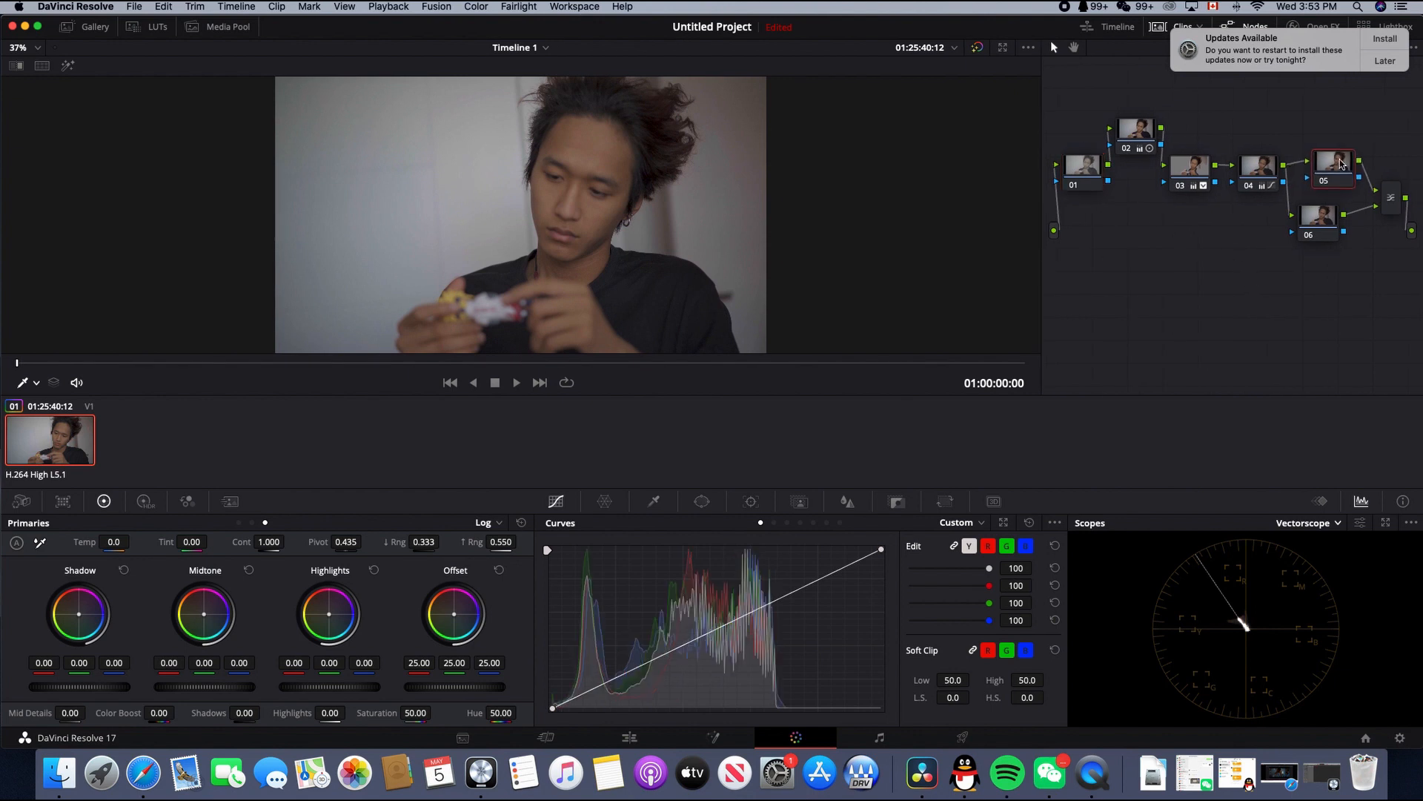
{"action": "left_click_drag", "start_coordinate": [1319, 220], "coordinate": [1336, 220]}
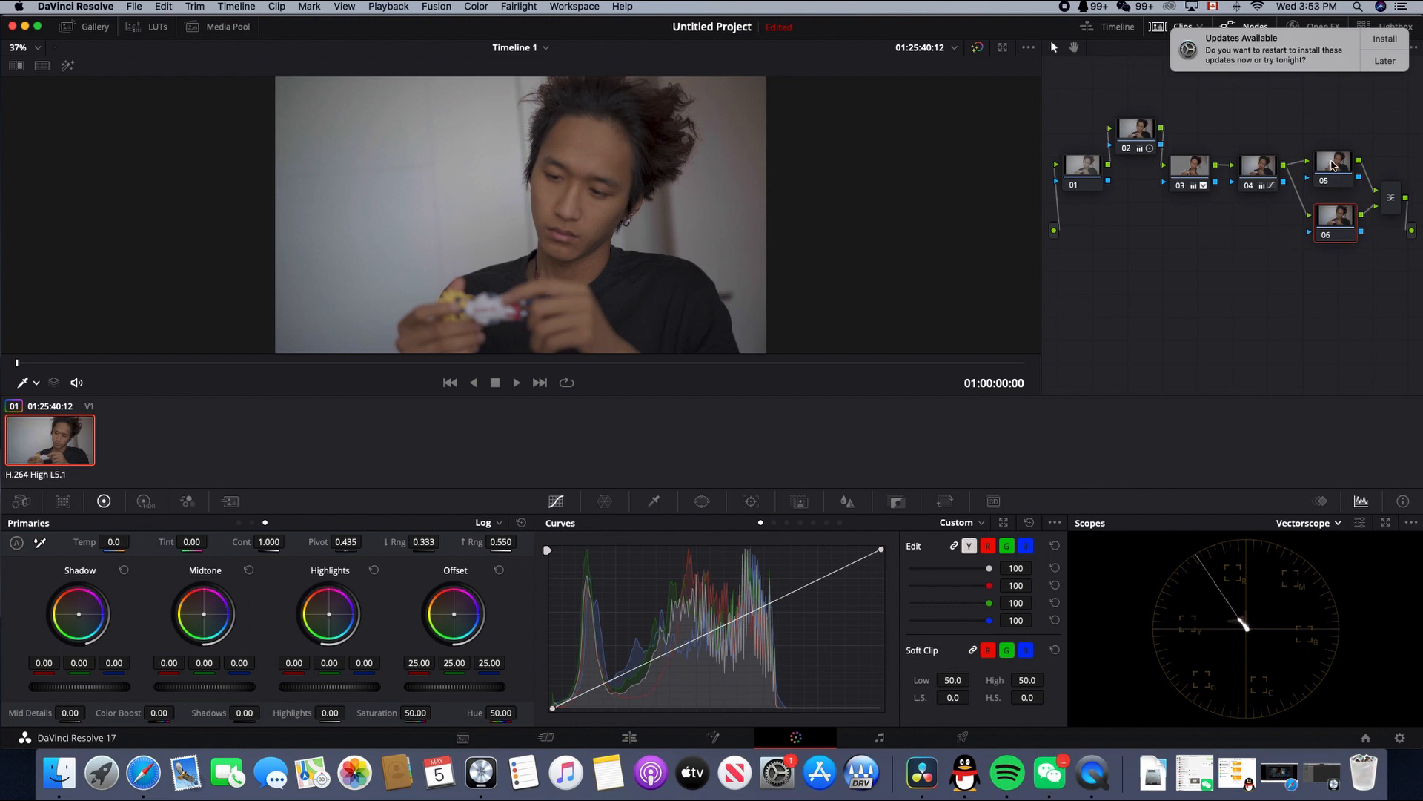
Step: On node 05, isolate the red curve and pull its shadows slightly down with a control point
{"action": "left_click", "coordinate": [1335, 164]}
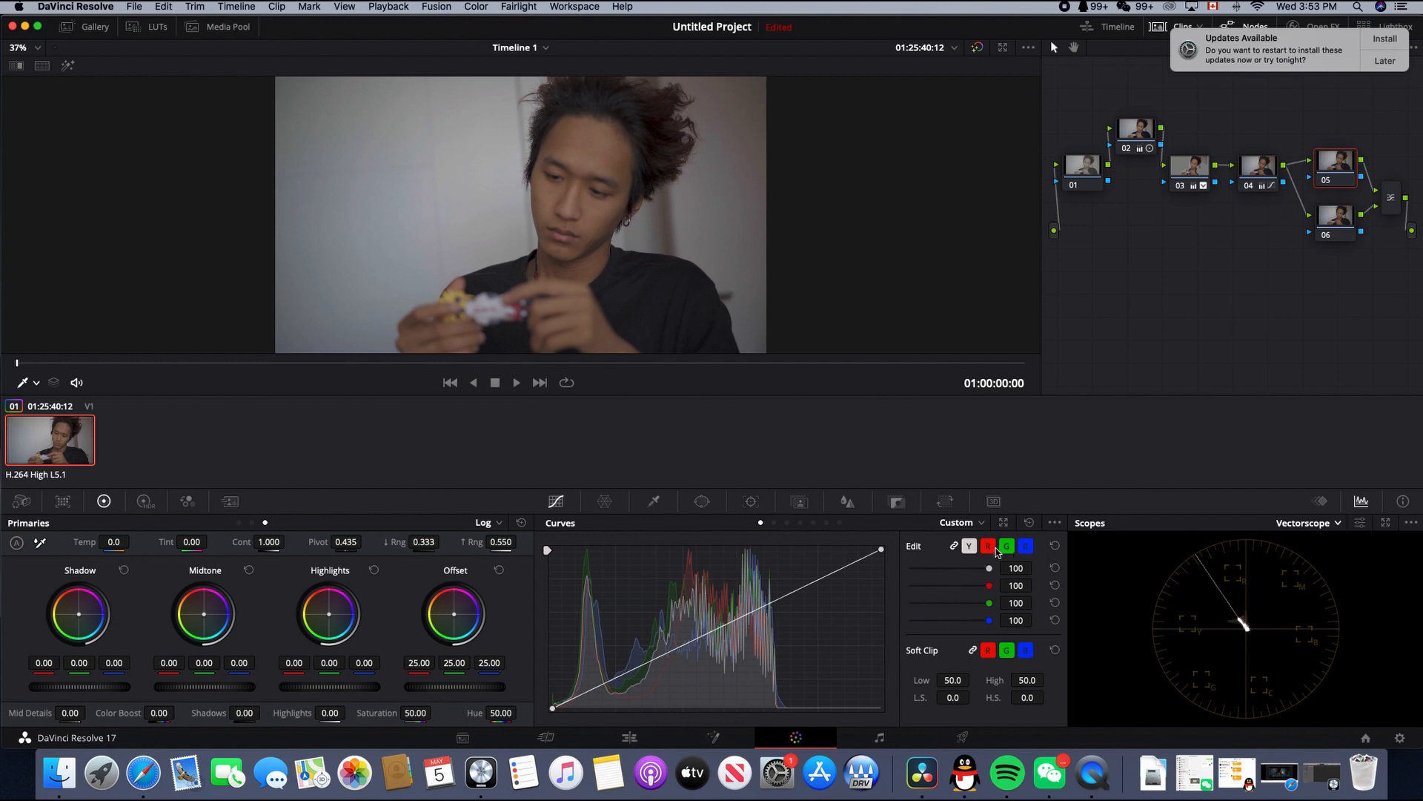
{"action": "left_click", "coordinate": [989, 547]}
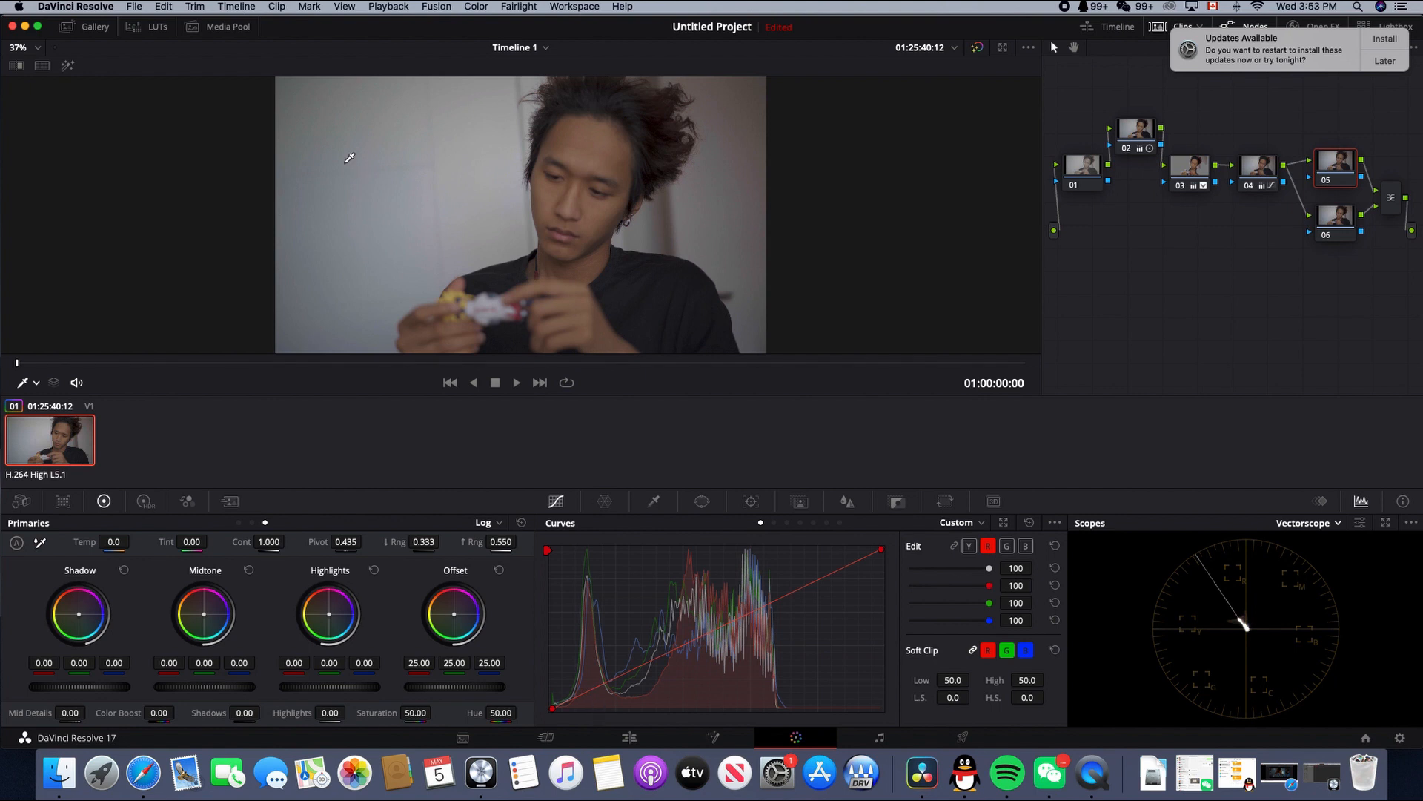
{"action": "left_click", "coordinate": [593, 697]}
{"action": "left_click_drag", "start_coordinate": [593, 697], "coordinate": [600, 700]}
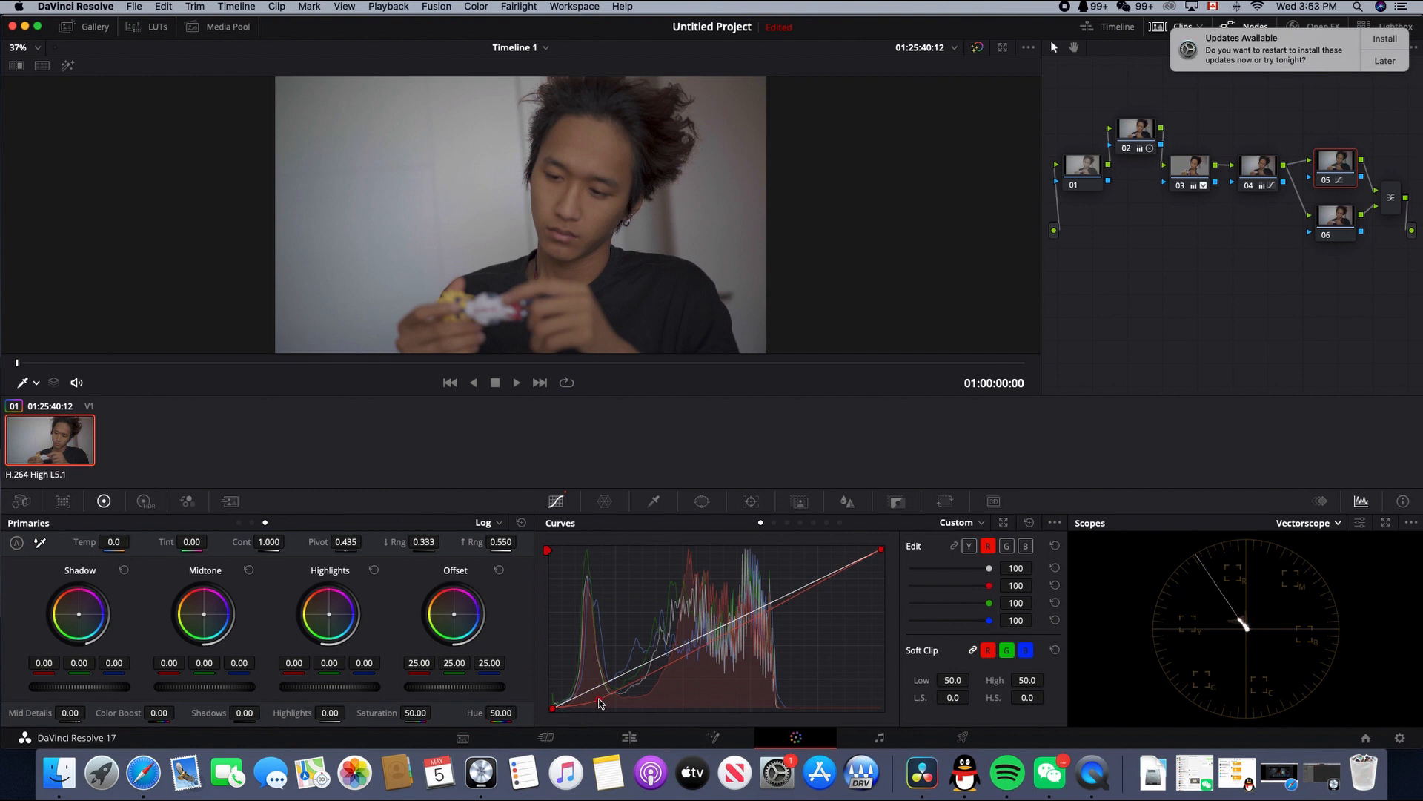
Step: Delete parallel node 06 and shift node 05's red shadow point toward the midtones, below the diagonal, for cooler shadows
{"action": "left_click", "coordinate": [1336, 233]}
{"action": "key", "text": "Delete"}
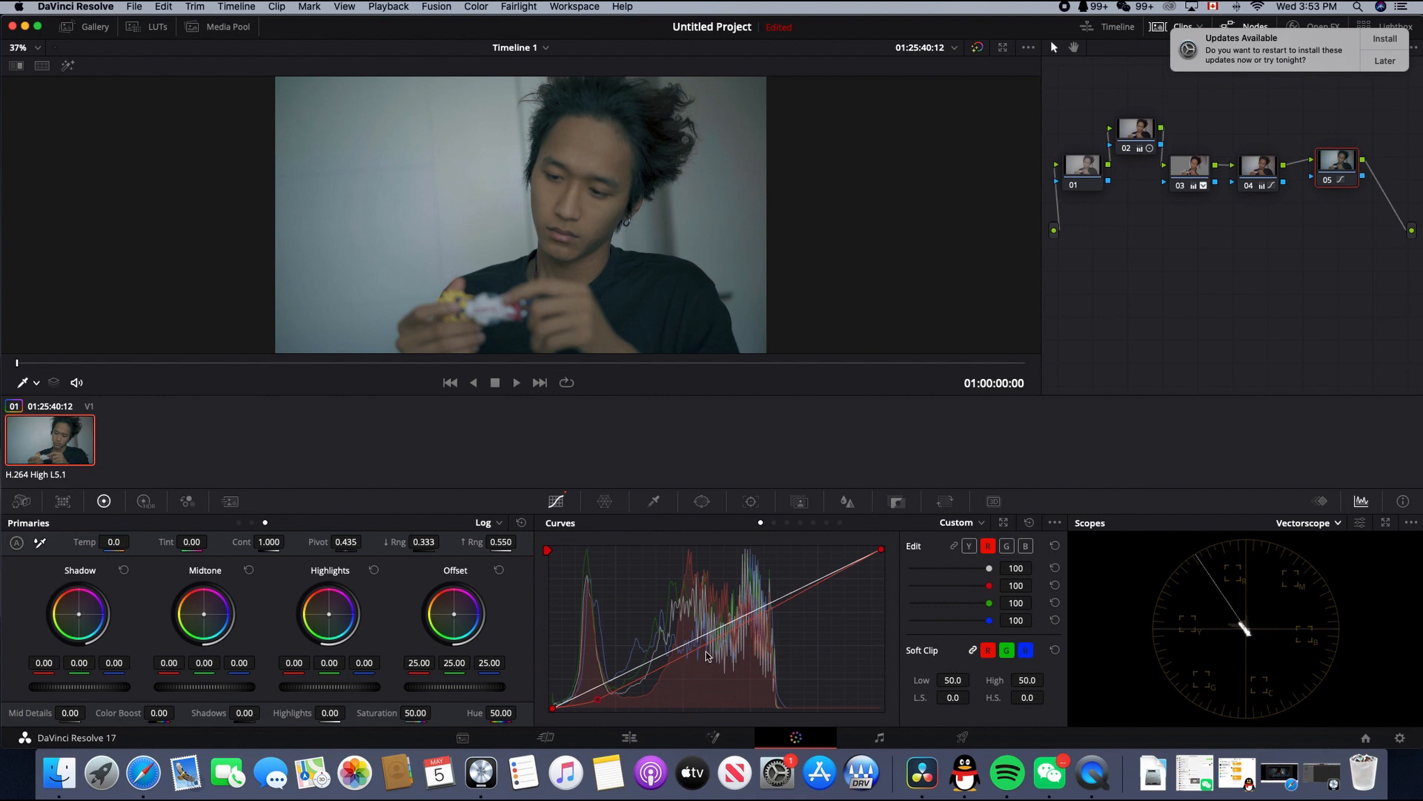
{"action": "left_click_drag", "start_coordinate": [601, 700], "coordinate": [622, 695]}
Step: Raise node 05's blue curve above the diagonal with control points in the shadows, lower midtones and upper midtones
{"action": "left_click", "coordinate": [1025, 546]}
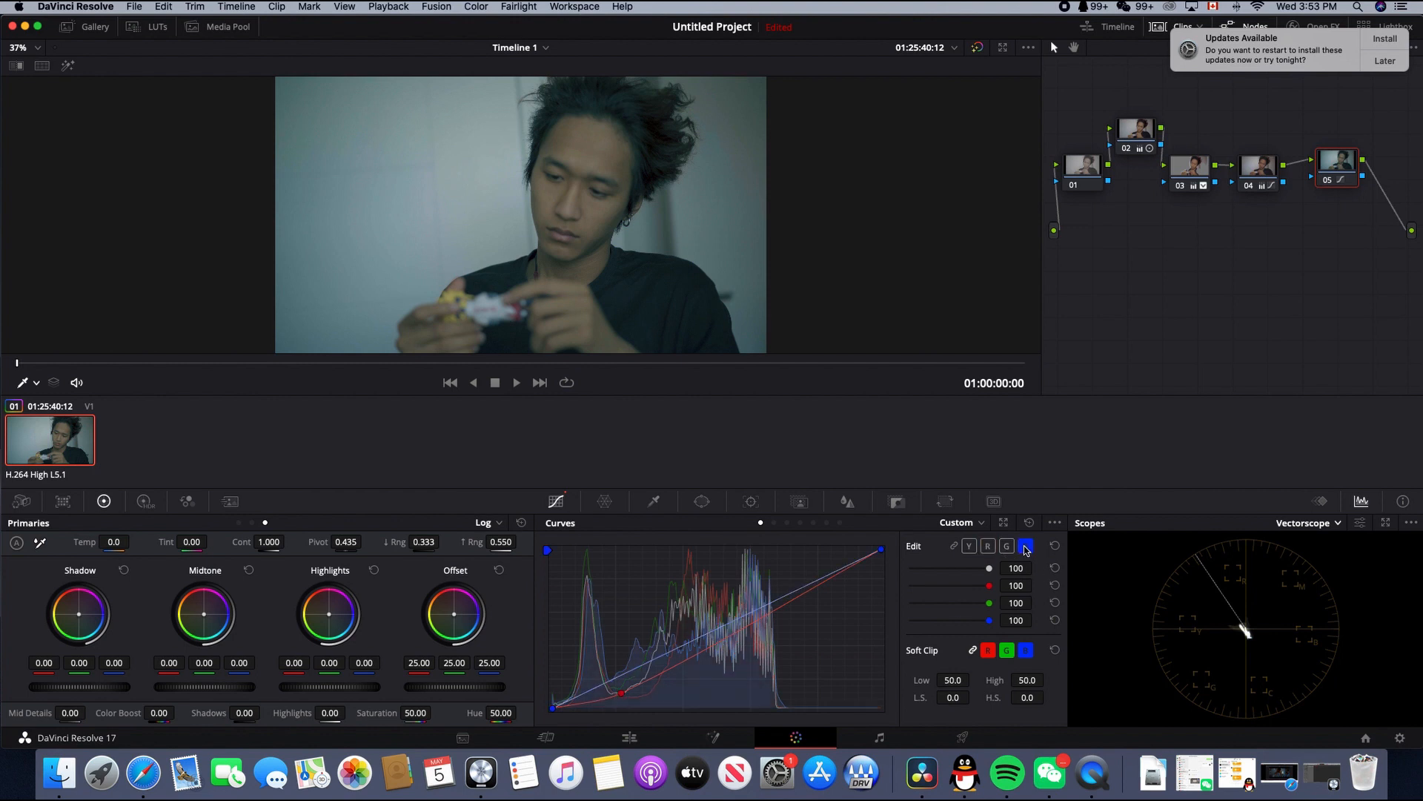
{"action": "left_click", "coordinate": [595, 680]}
{"action": "left_click_drag", "start_coordinate": [595, 680], "coordinate": [593, 677]}
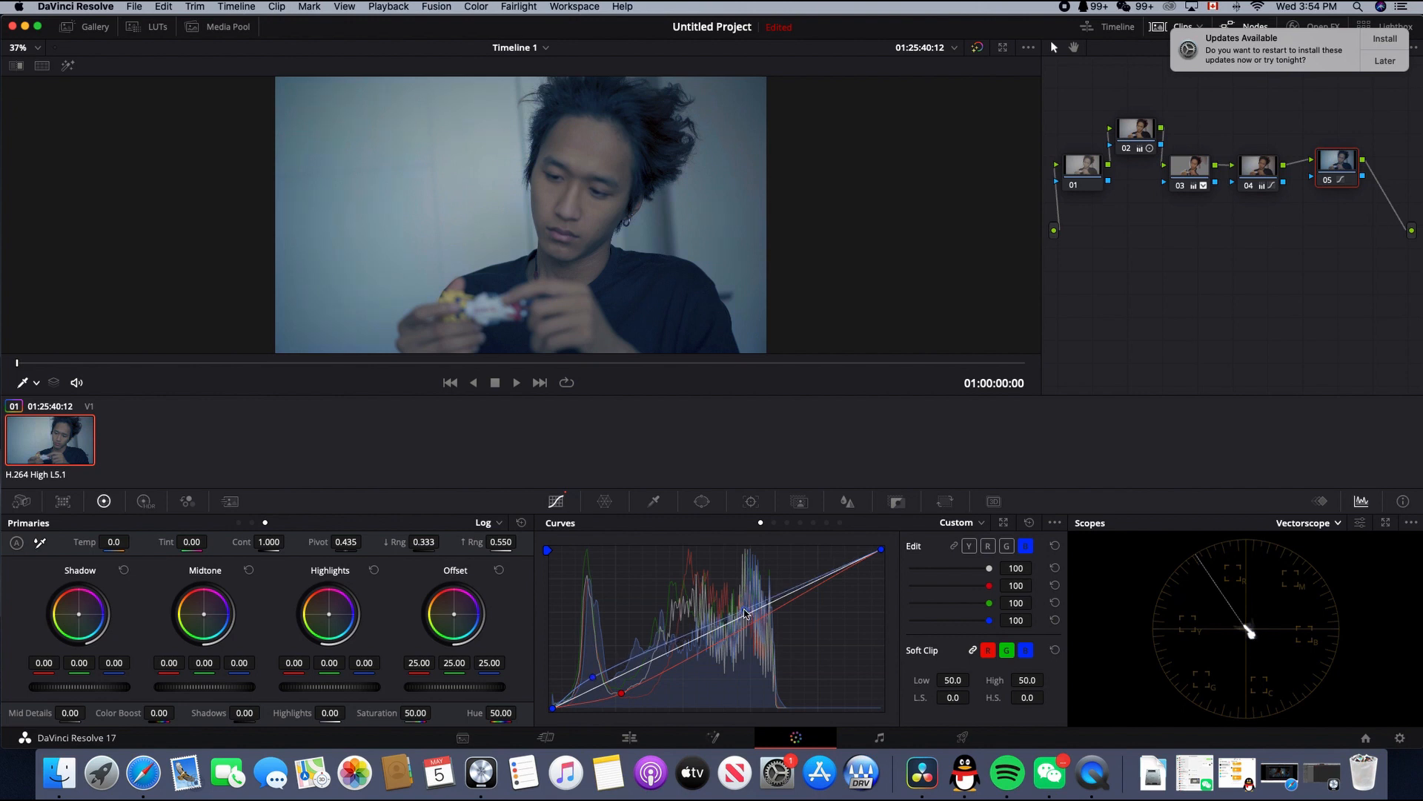
{"action": "left_click_drag", "start_coordinate": [745, 611], "coordinate": [745, 603]}
{"action": "left_click", "coordinate": [740, 610]}
{"action": "left_click", "coordinate": [599, 677]}
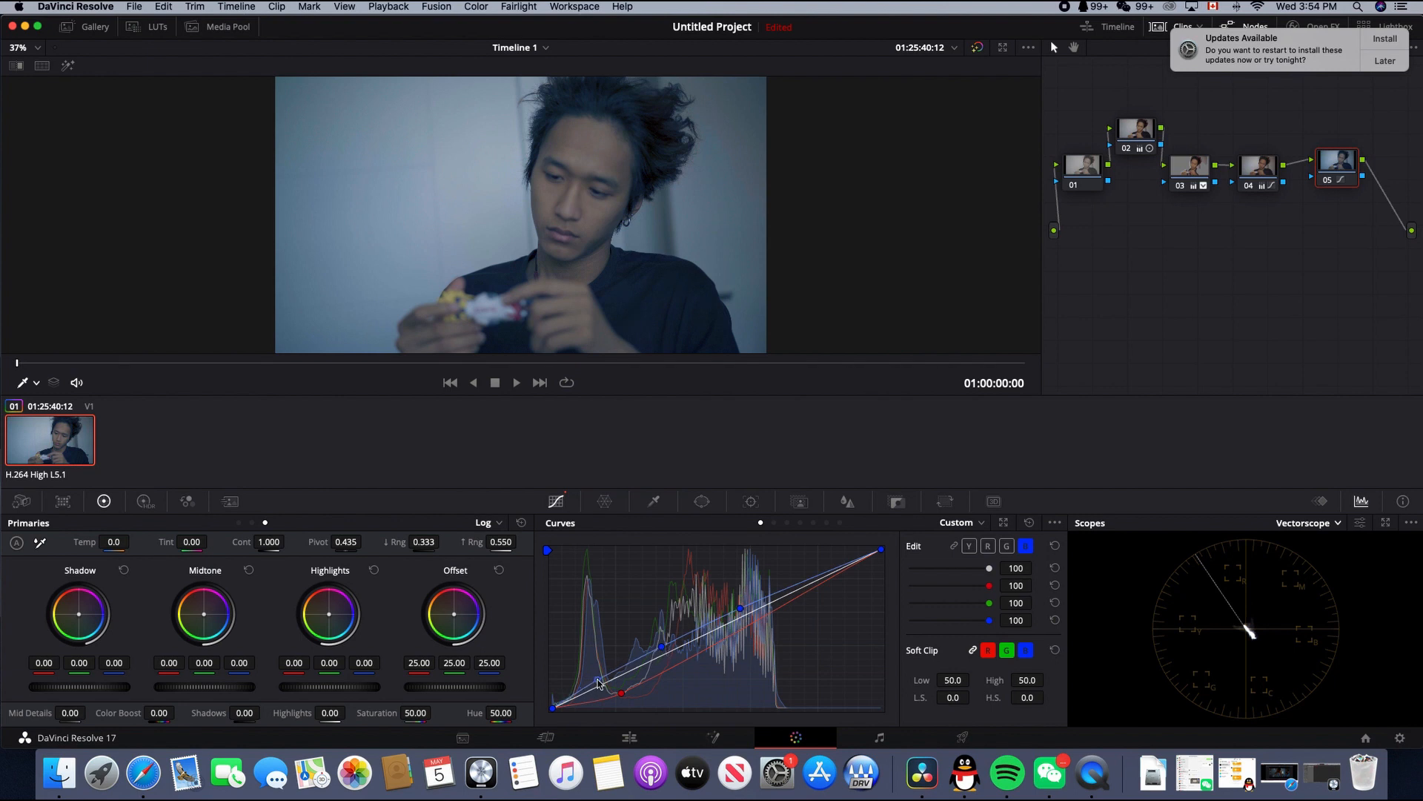
{"action": "left_click_drag", "start_coordinate": [741, 609], "coordinate": [740, 601]}
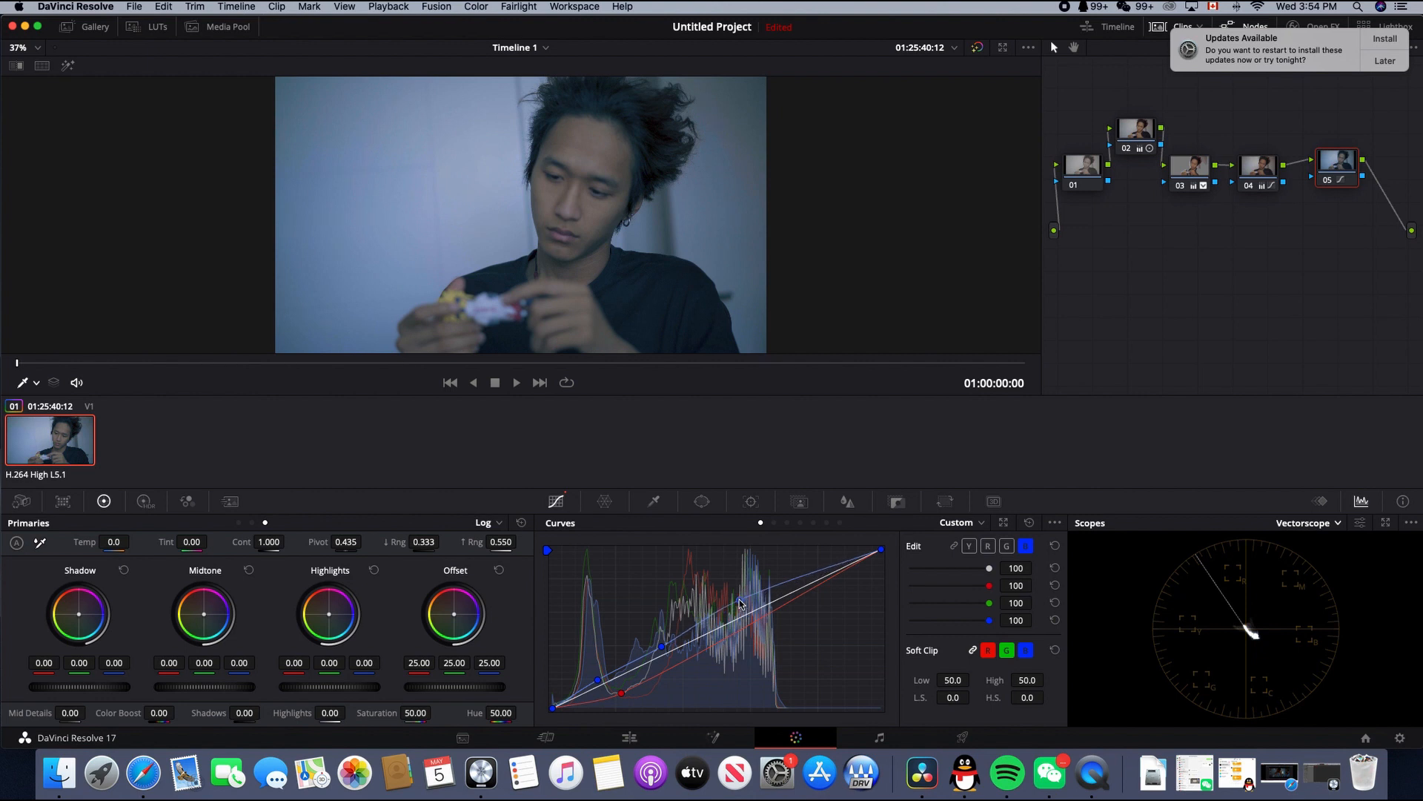
{"action": "left_click", "coordinate": [662, 645]}
Step: Isolate node 05's green curve and lift its shadows slightly with a control point
{"action": "left_click", "coordinate": [1006, 548]}
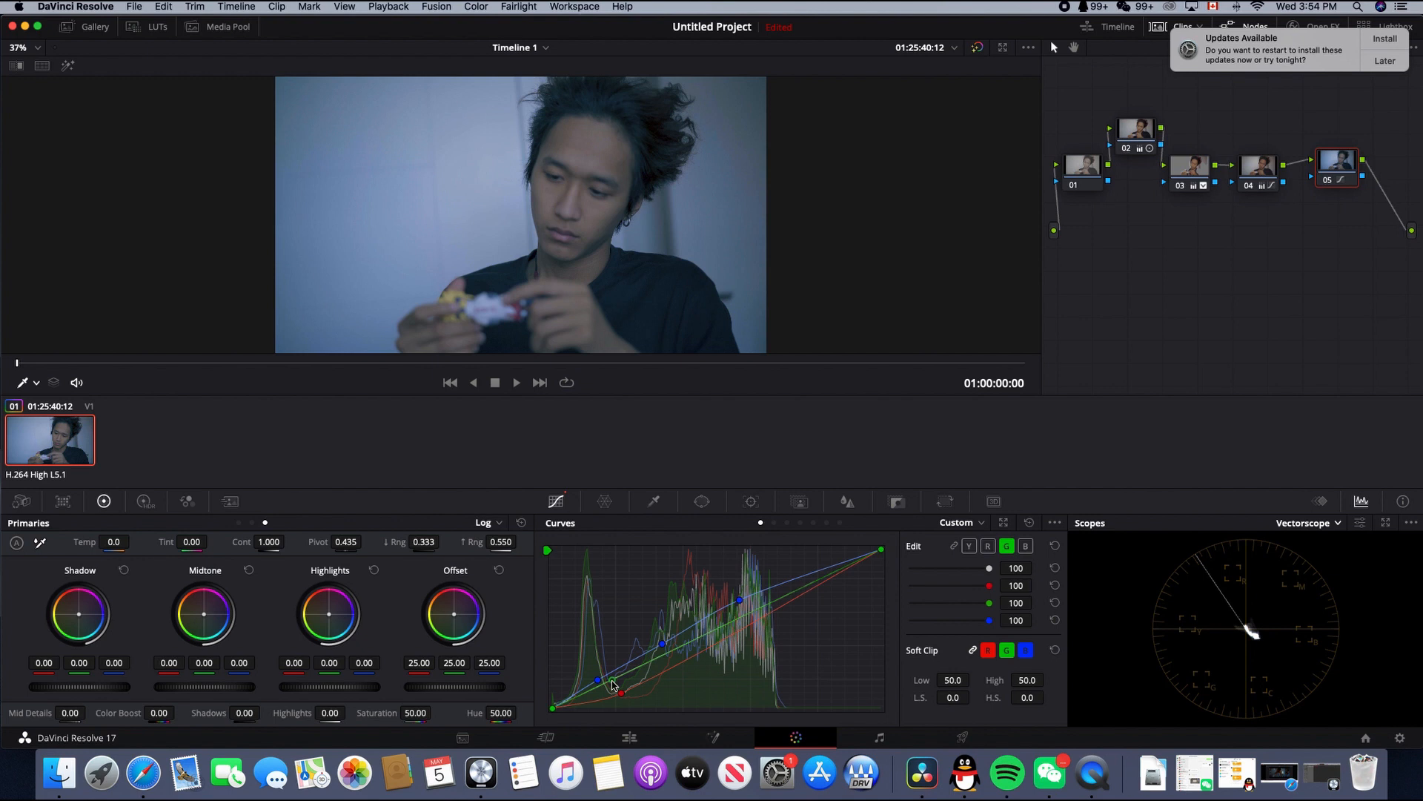
{"action": "left_click_drag", "start_coordinate": [609, 676], "coordinate": [607, 677]}
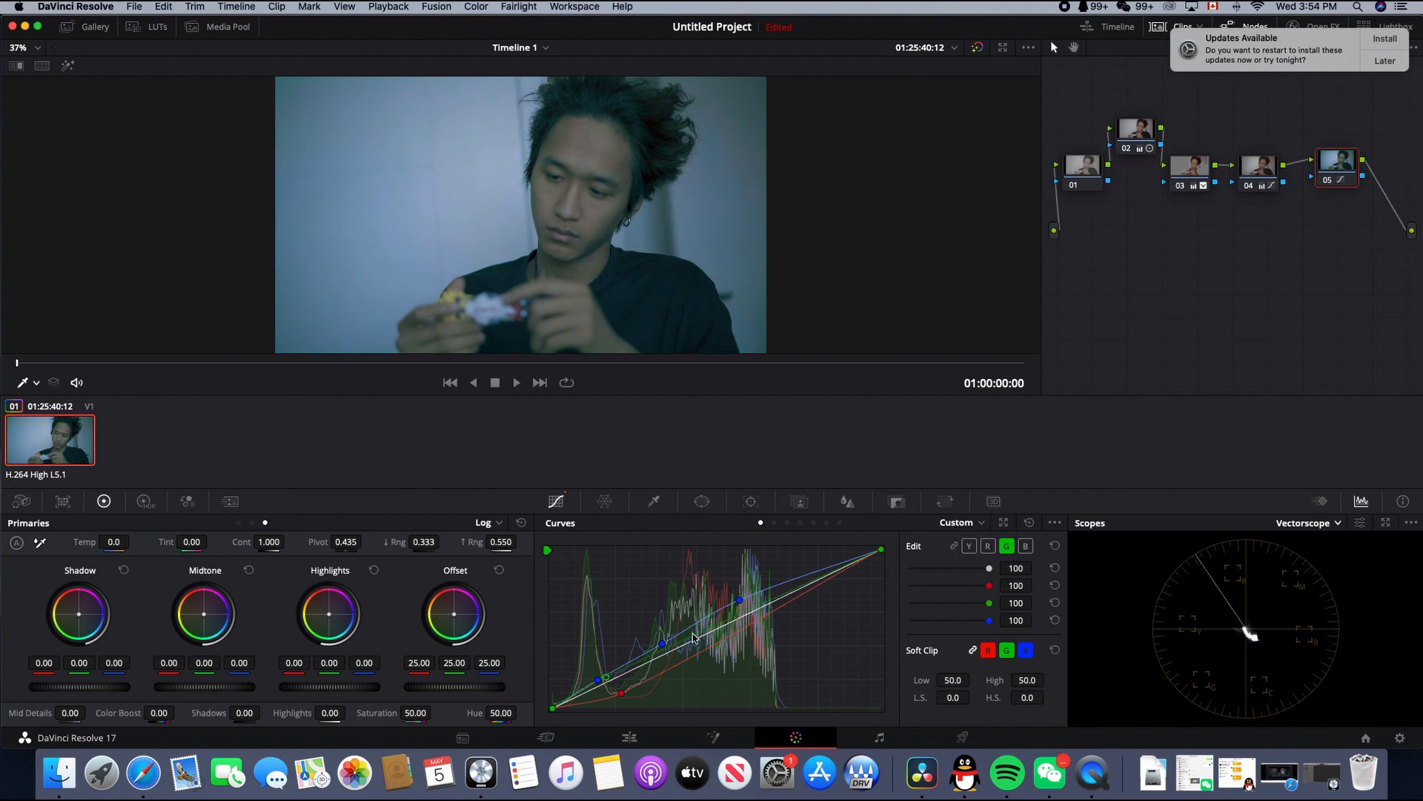
Step: On node 05, anchor the green curve's midtones and set the log wheels to shadows -0.07/-0.04/0.04, midtones -0.05/-0.04/-0.01 and highlights -0.01; compare with the node off
{"action": "left_click", "coordinate": [687, 645]}
{"action": "left_click_drag", "start_coordinate": [108, 687], "coordinate": [102, 687]}
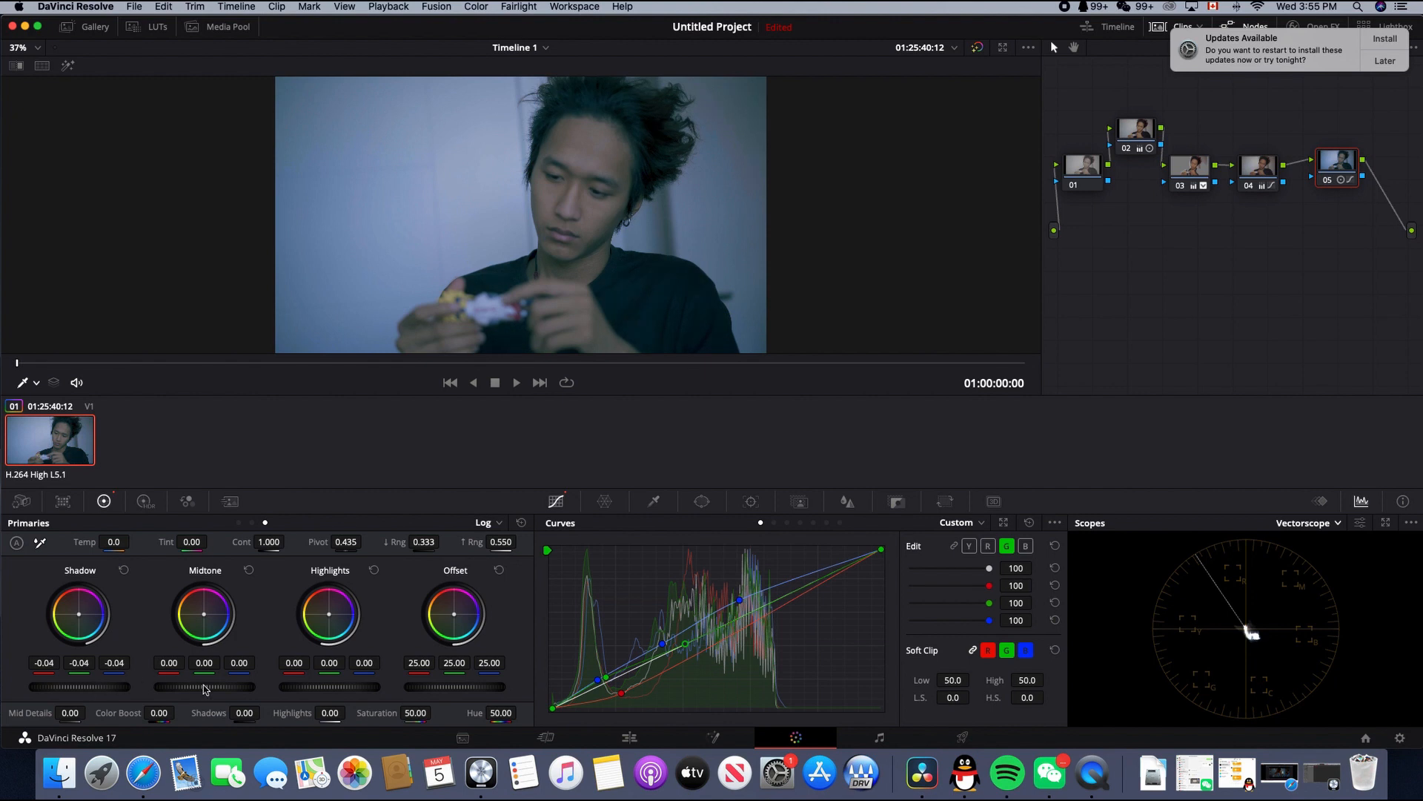
{"action": "left_click_drag", "start_coordinate": [205, 686], "coordinate": [197, 686]}
{"action": "left_click_drag", "start_coordinate": [327, 687], "coordinate": [320, 688]}
{"action": "left_click_drag", "start_coordinate": [78, 614], "coordinate": [80, 615]}
{"action": "left_click", "coordinate": [1329, 185]}
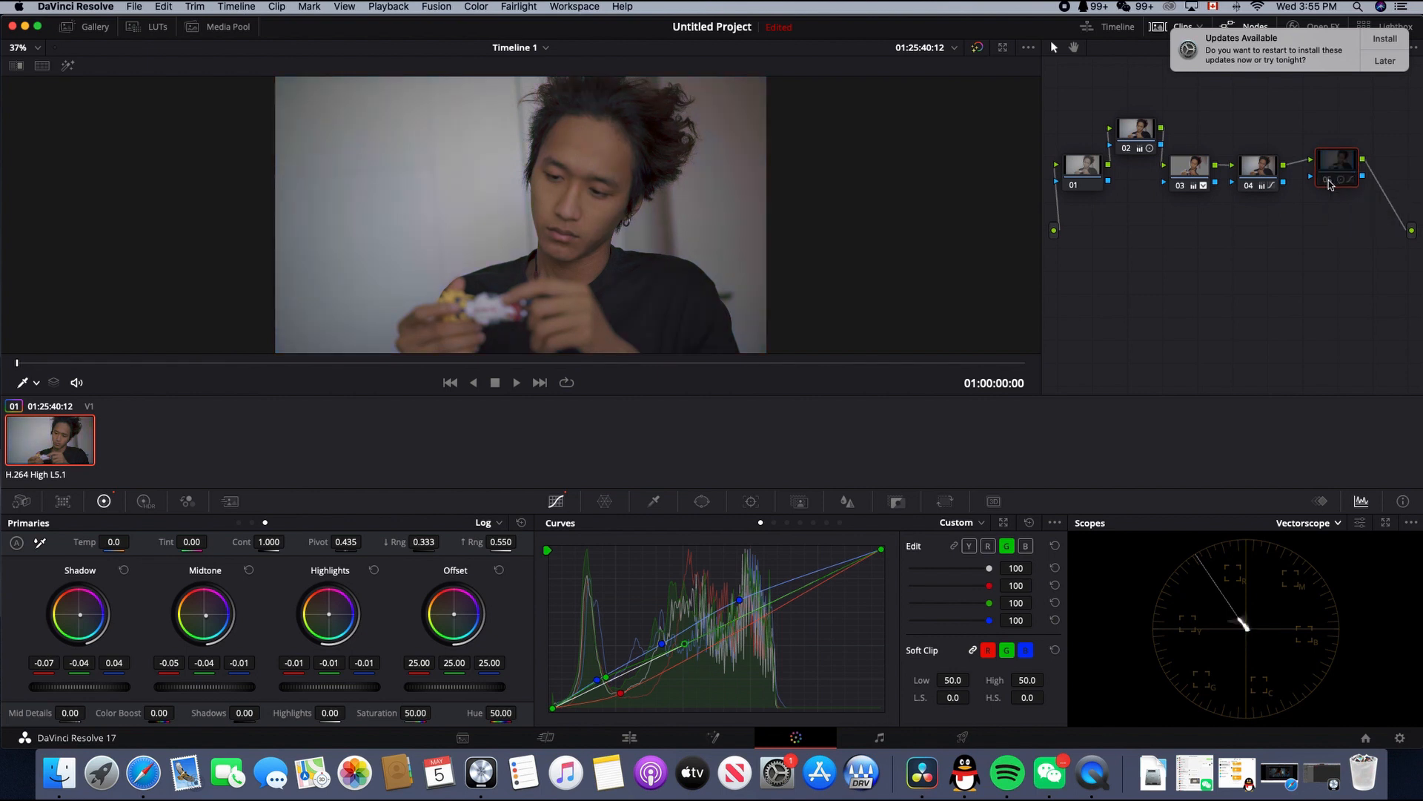
{"action": "left_click", "coordinate": [1328, 184]}
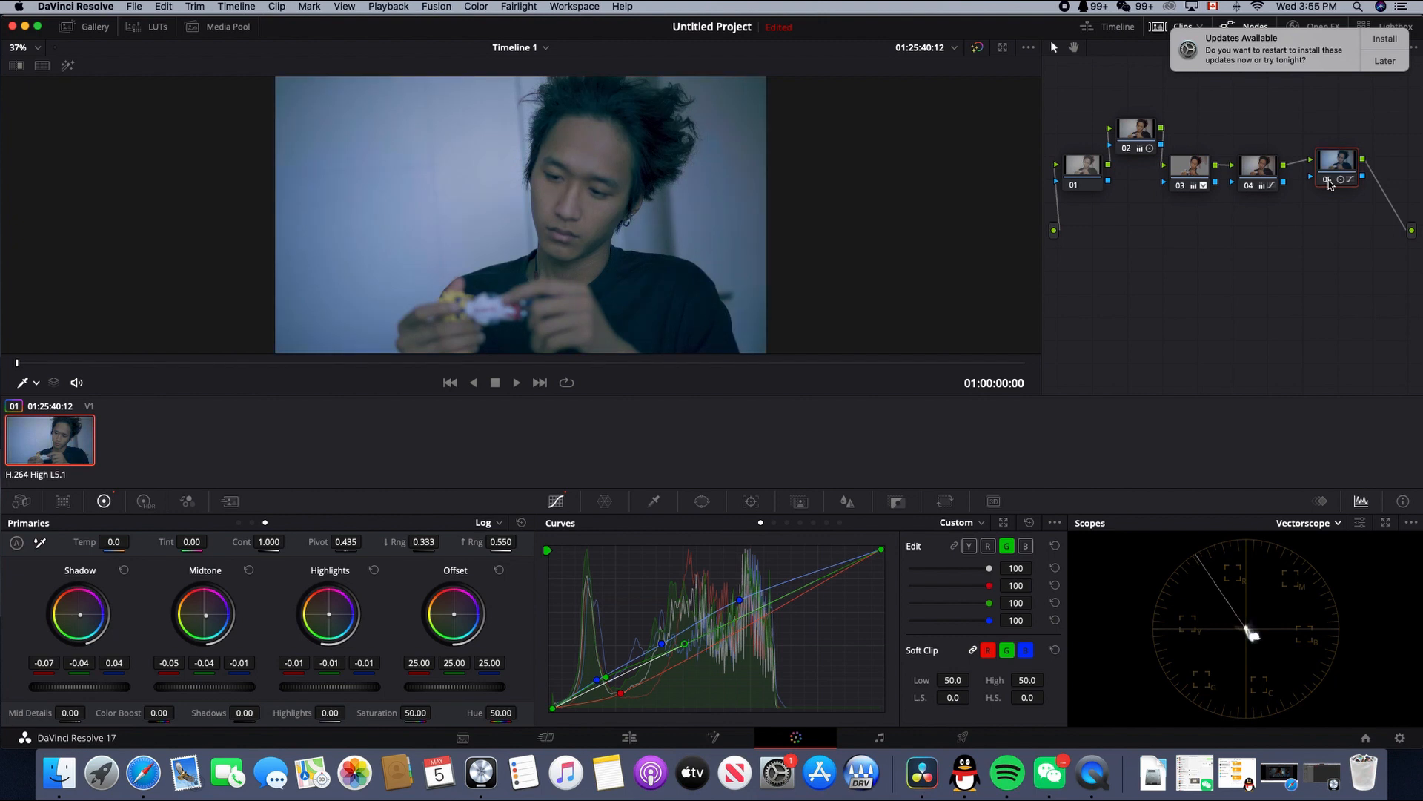
Step: Add a layer node below node 05 with its mixer placed near the output, and connect node 03's key output to the new node
{"action": "key", "text": "alt+l"}
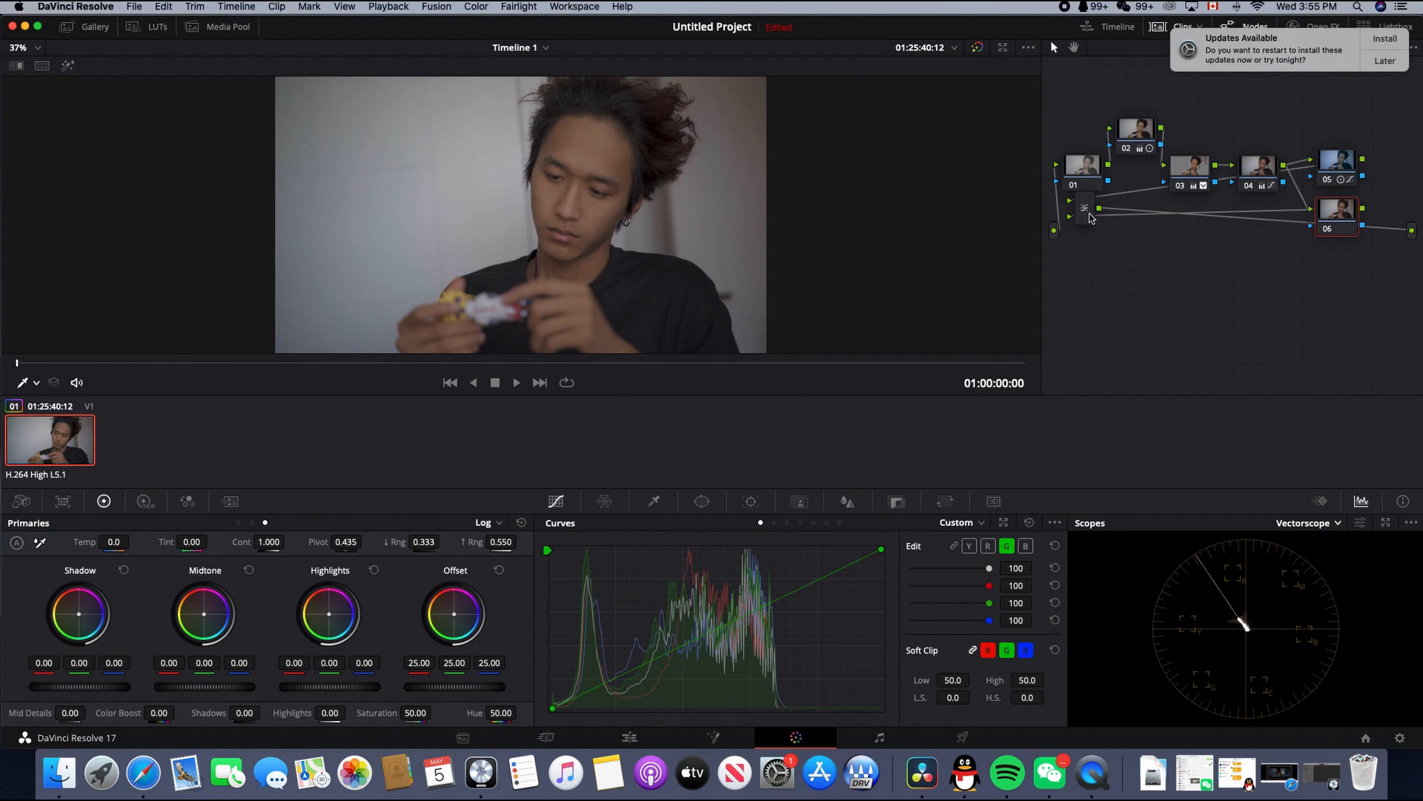
{"action": "left_click_drag", "start_coordinate": [1090, 216], "coordinate": [1408, 210]}
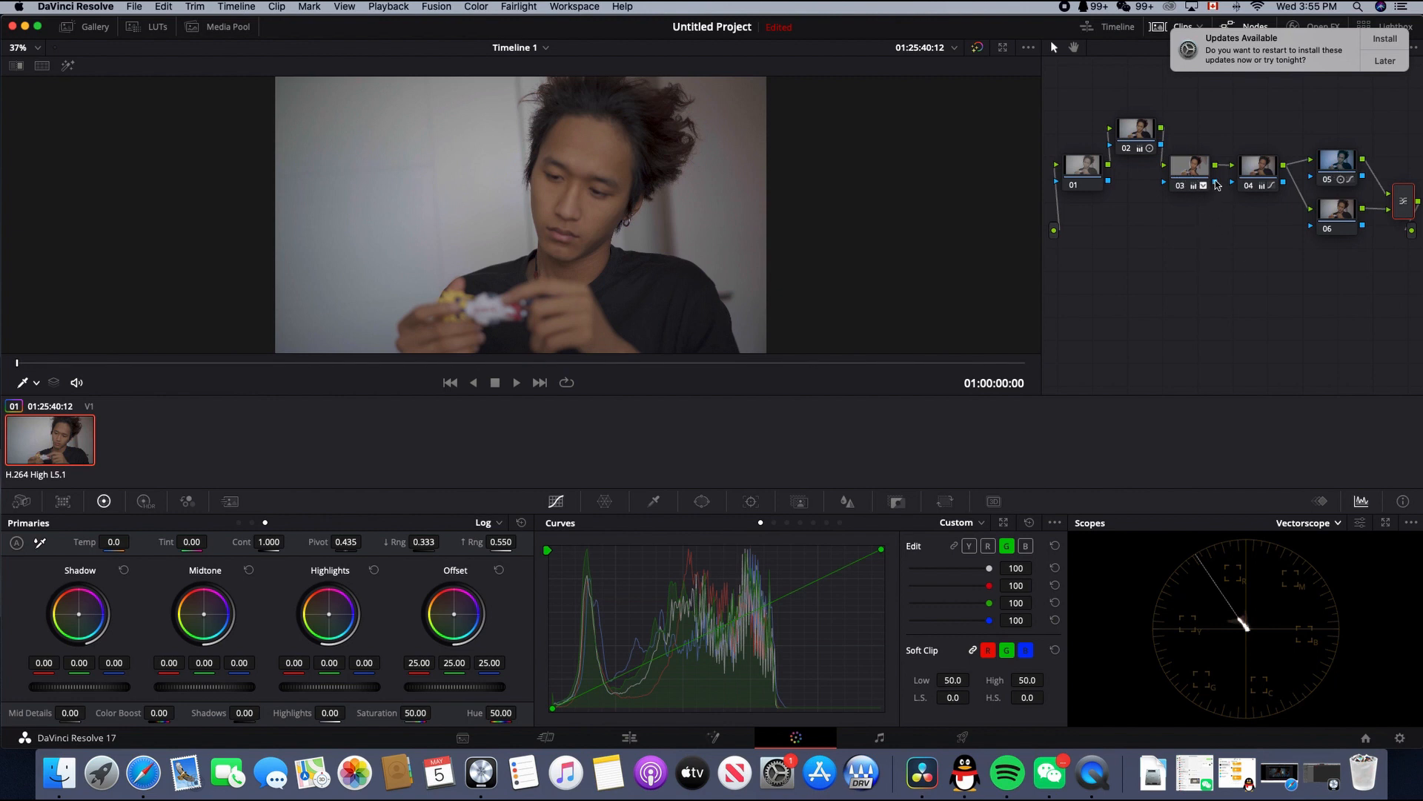
{"action": "left_click_drag", "start_coordinate": [1216, 183], "coordinate": [1302, 234]}
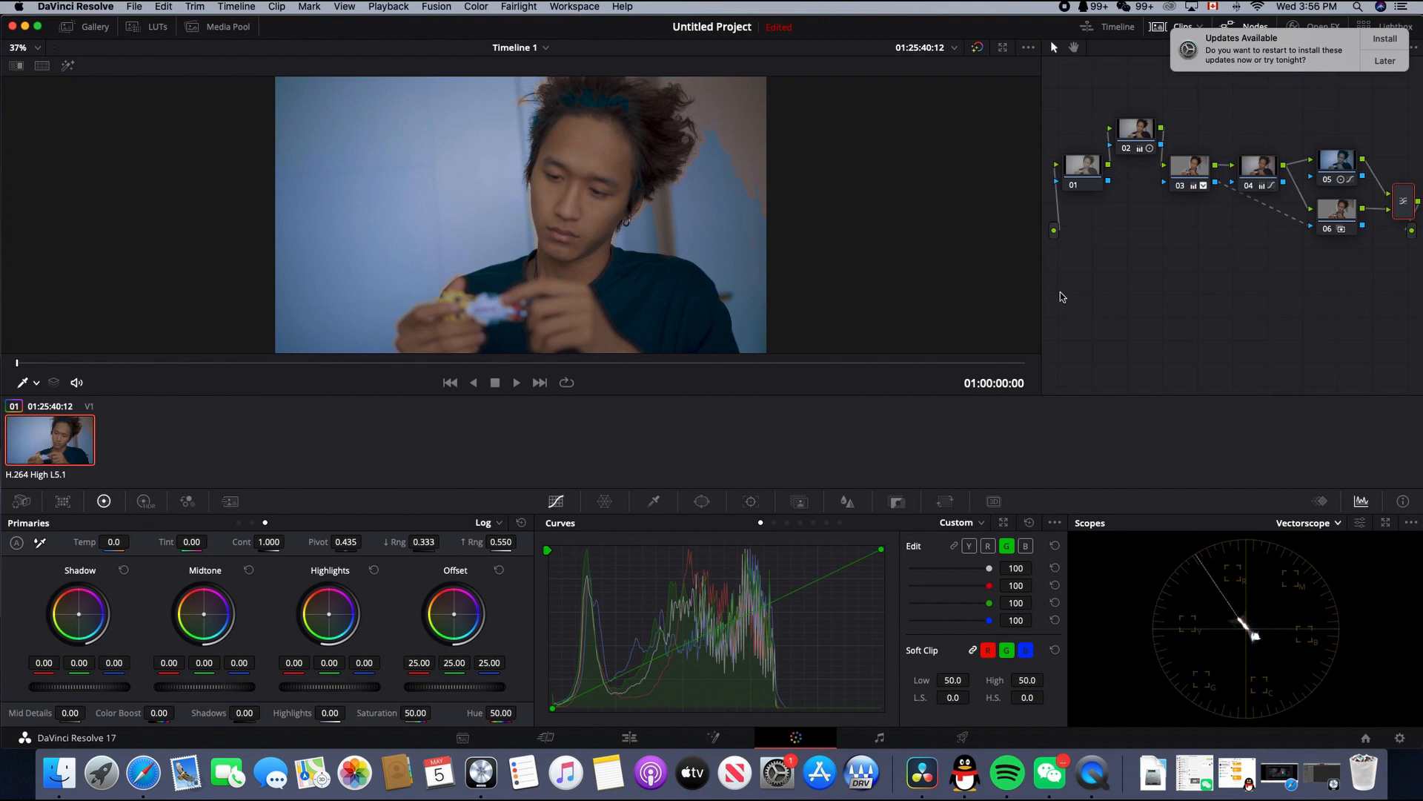
Step: Resample the facial skin in node 03's highlighted qualifier and refine the matte with Denoise 50, Clean White 20.4, Blur Radius 70 and In/Out Ratio 96
{"action": "left_click", "coordinate": [1189, 175]}
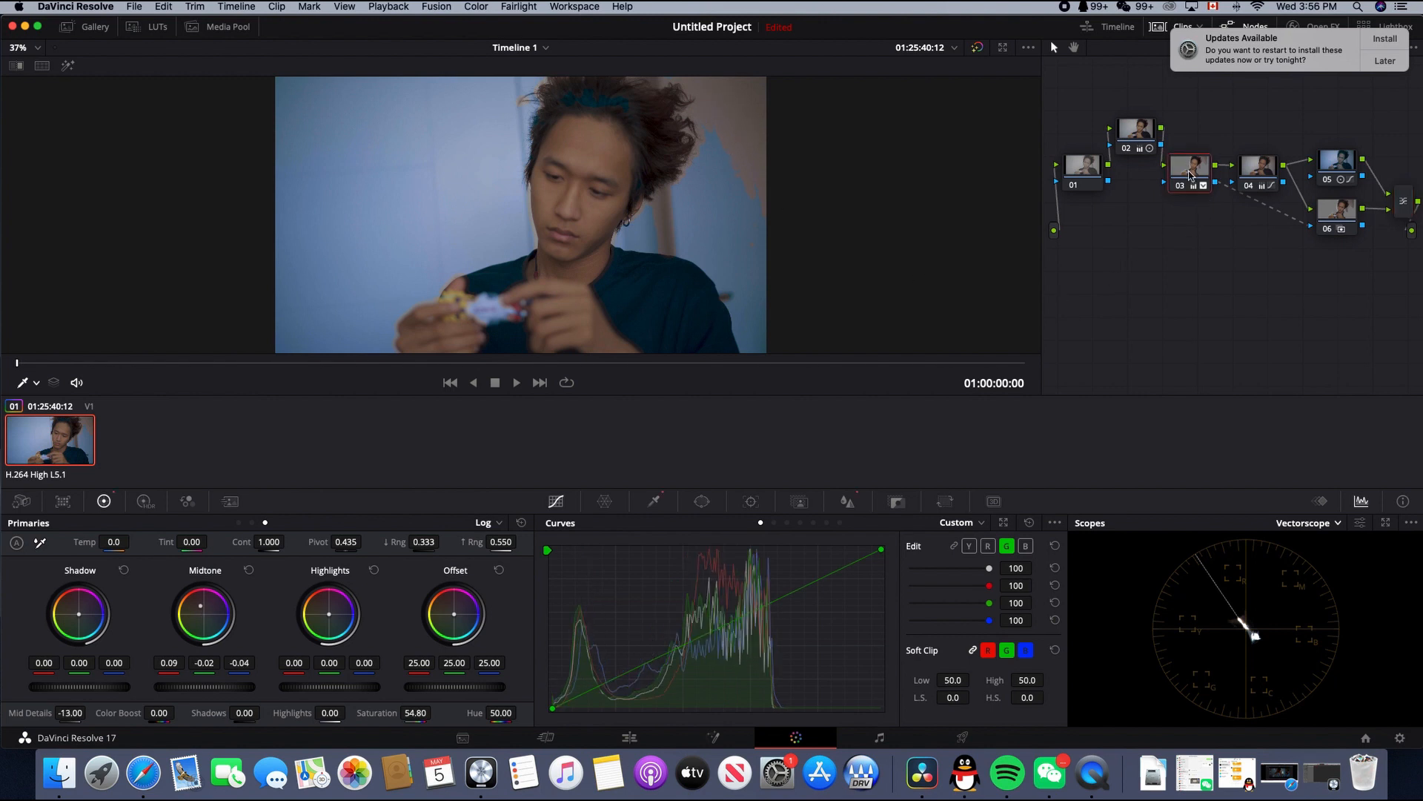
{"action": "left_click", "coordinate": [658, 505]}
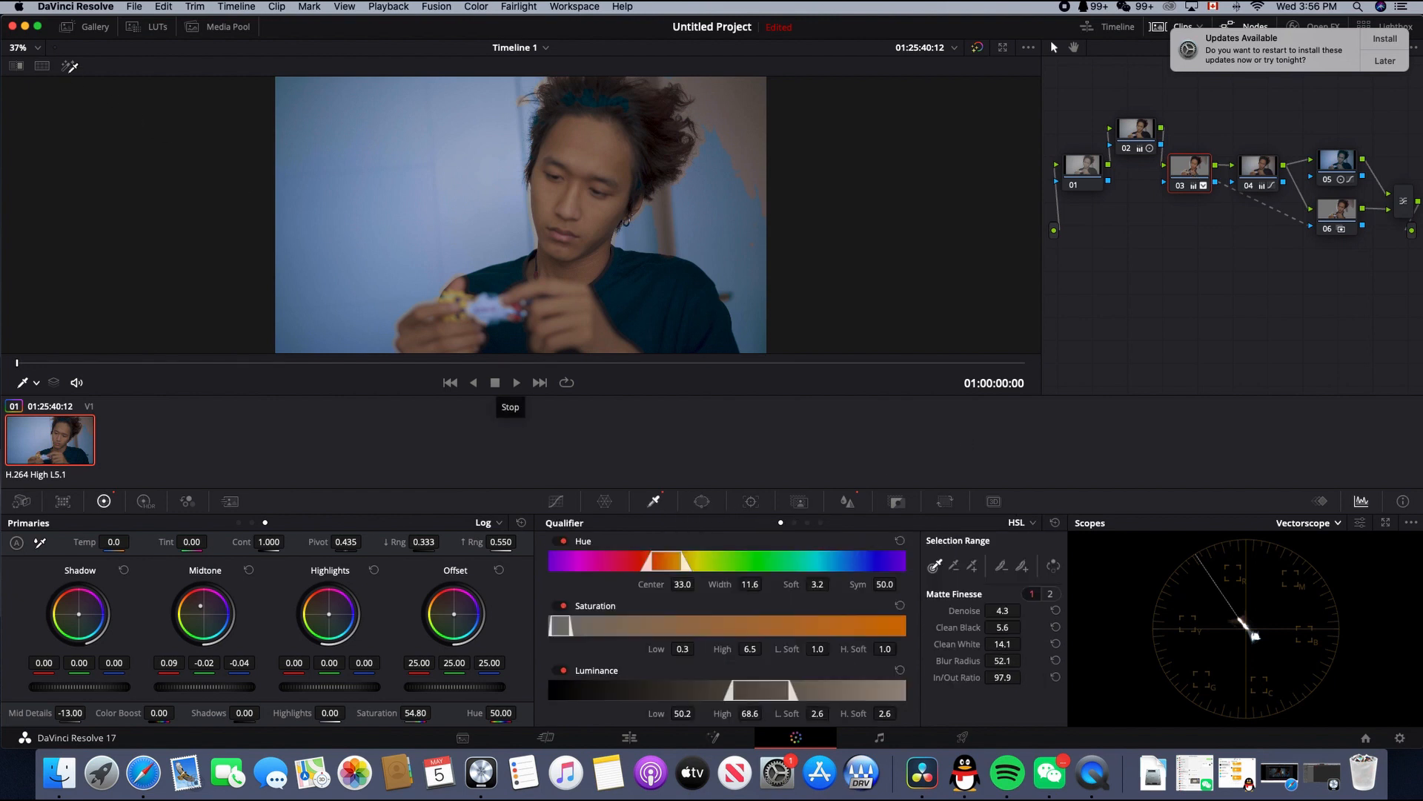
{"action": "left_click", "coordinate": [67, 65]}
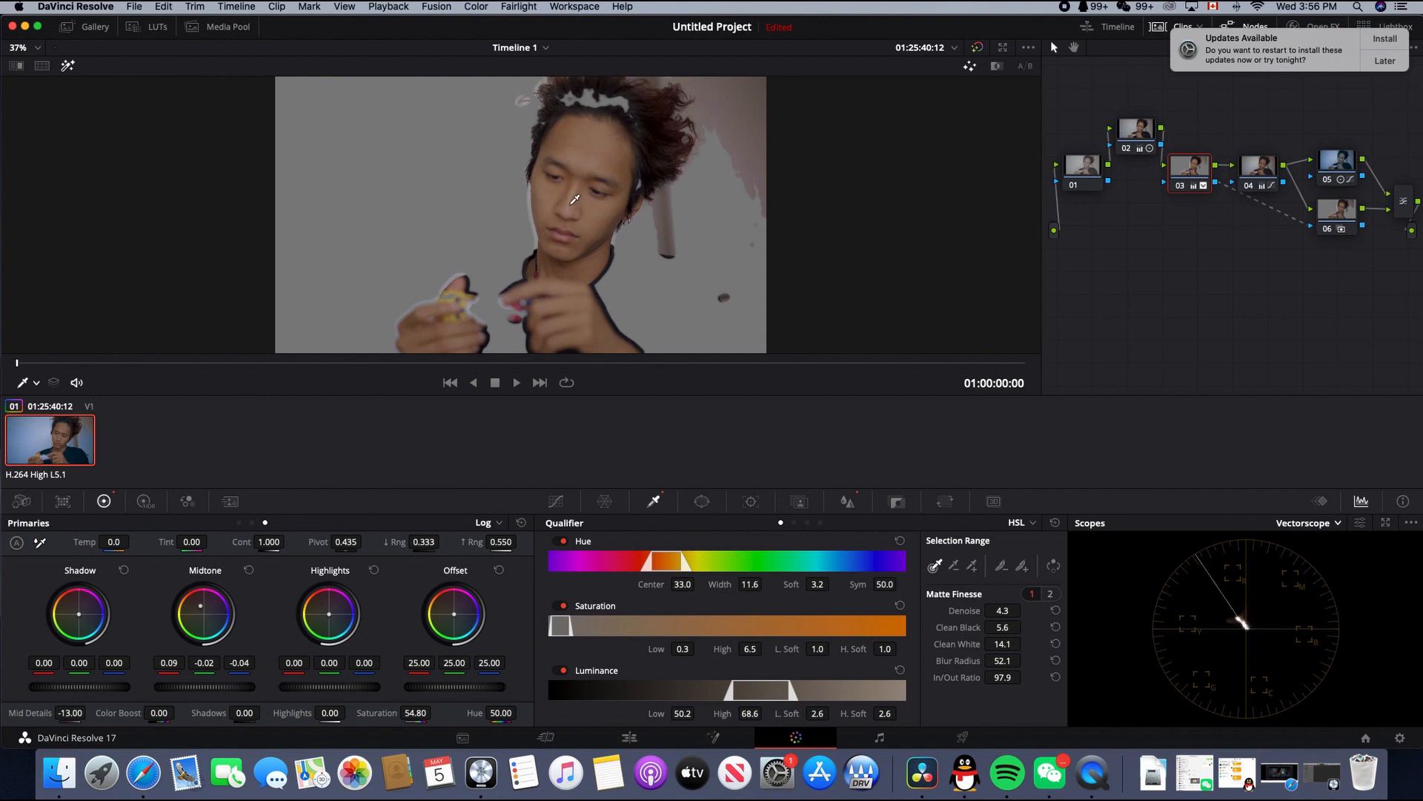
{"action": "left_click", "coordinate": [573, 201]}
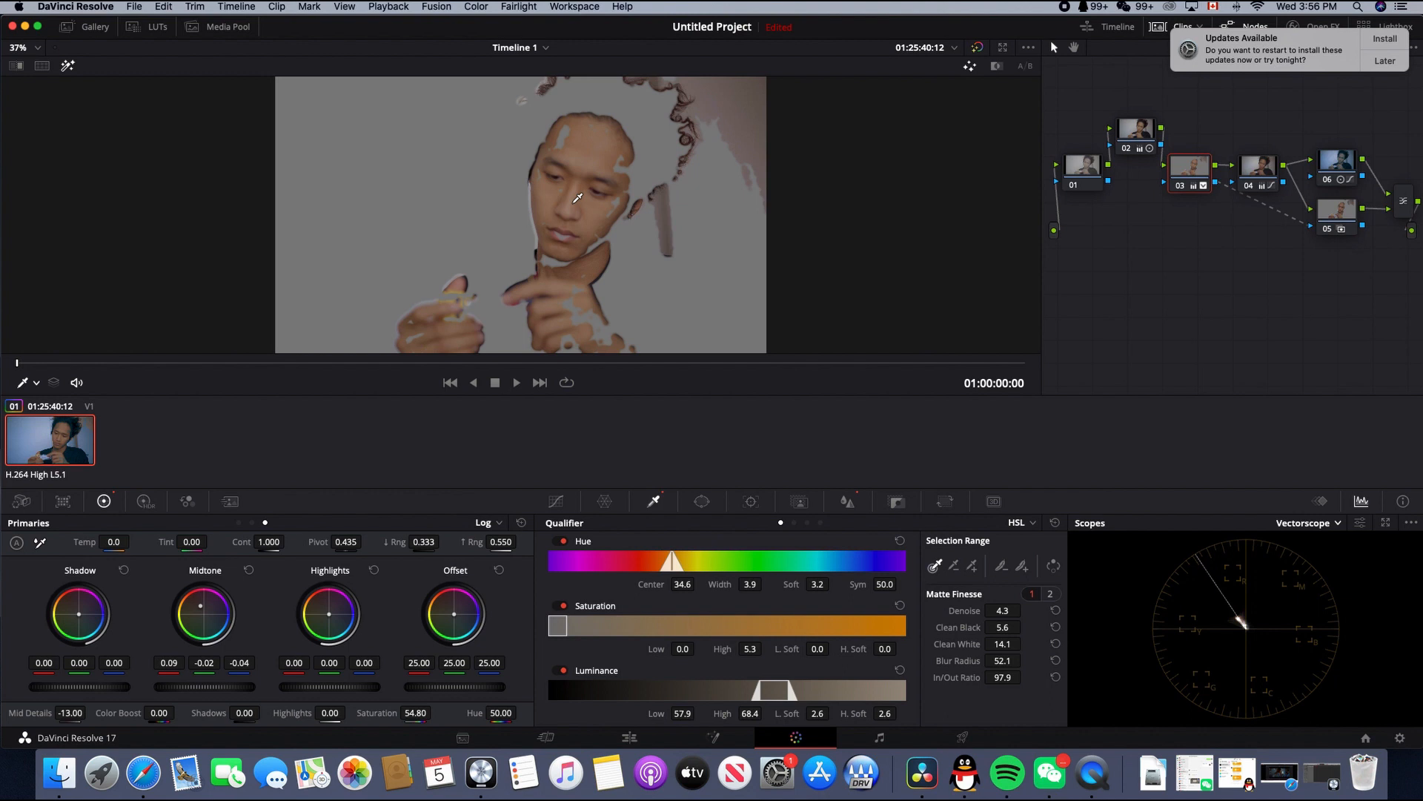
{"action": "left_click", "coordinate": [575, 200]}
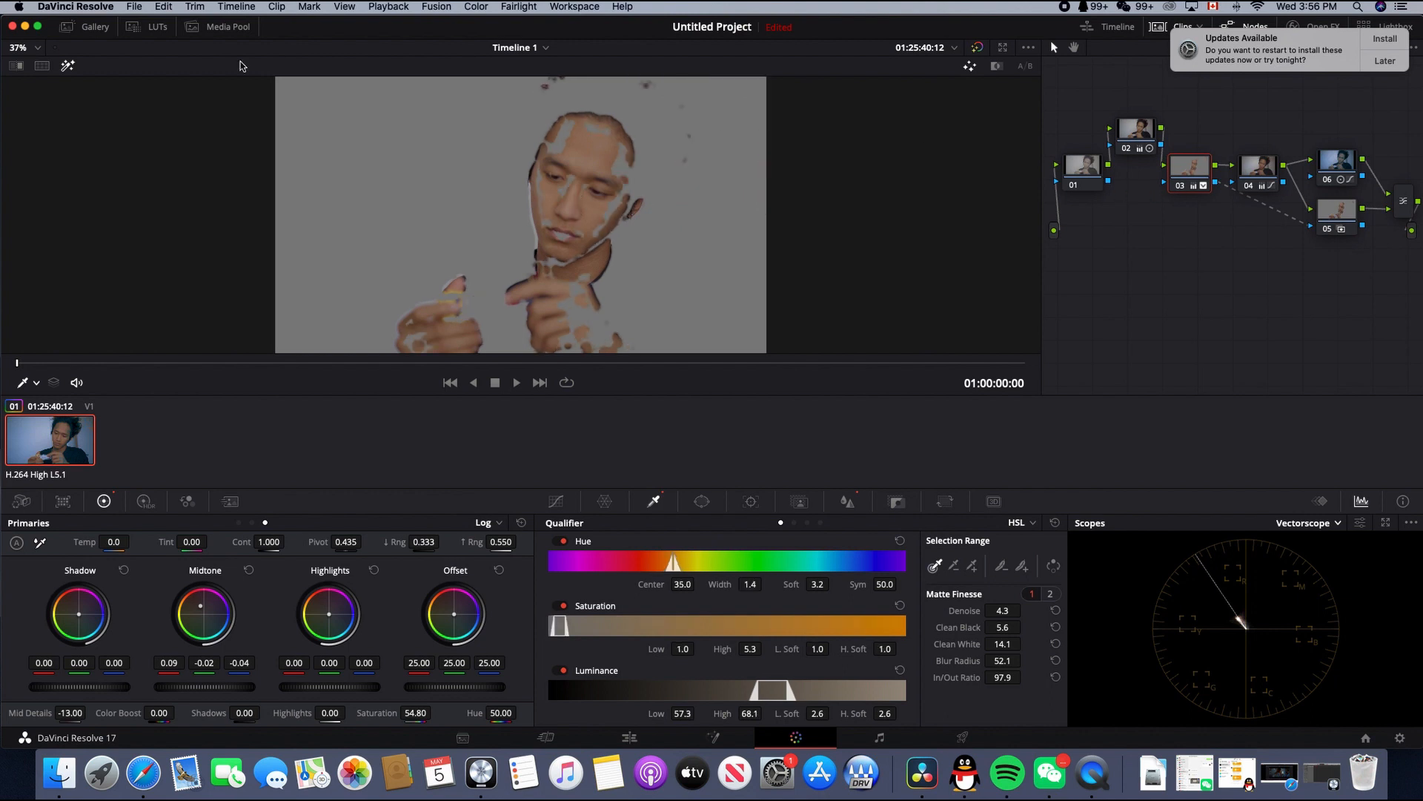
{"action": "left_click", "coordinate": [68, 66]}
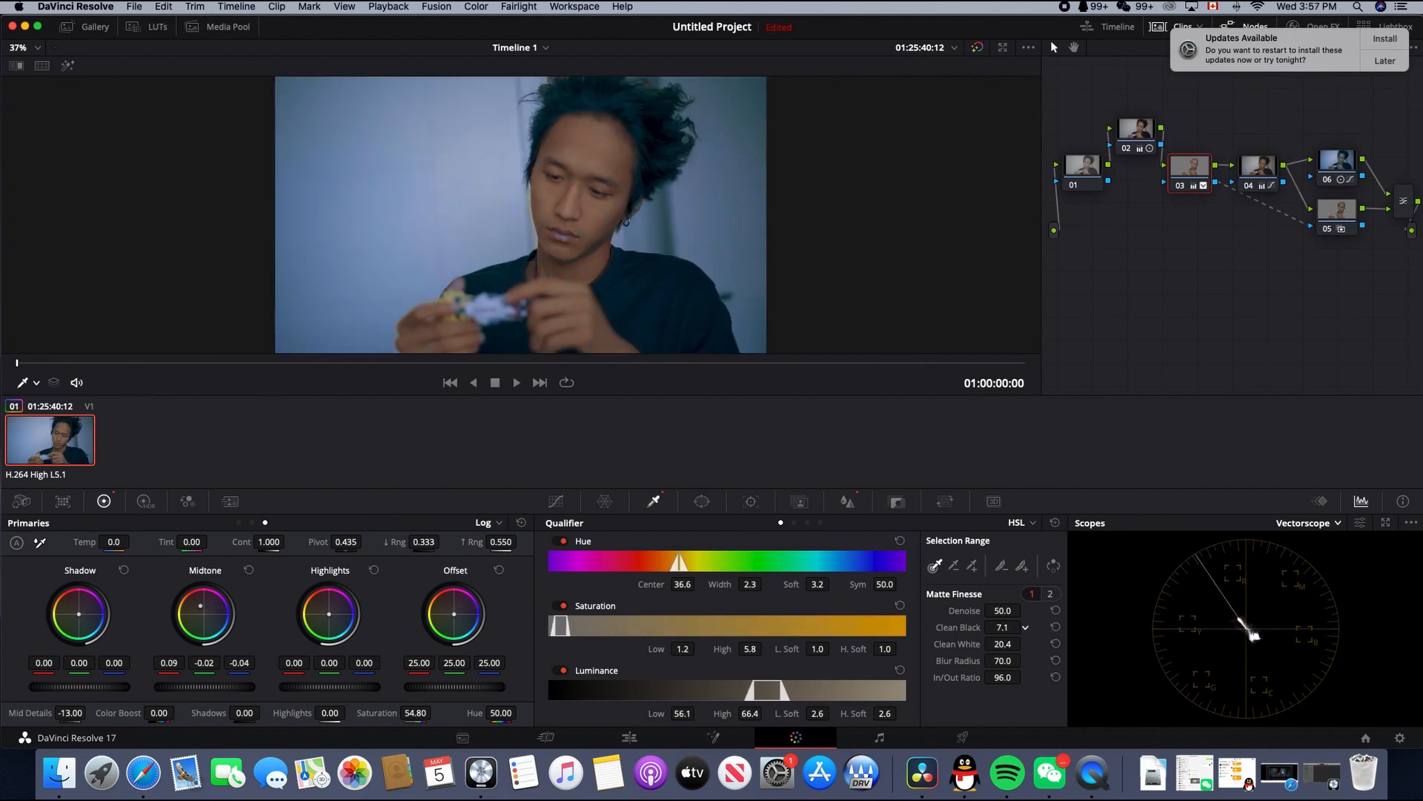
Step: Compare node 03's skin matte with Clean Black at 0, and set Clean Black to 7.8
{"action": "type", "text": "0"}
{"action": "key", "text": "Return"}
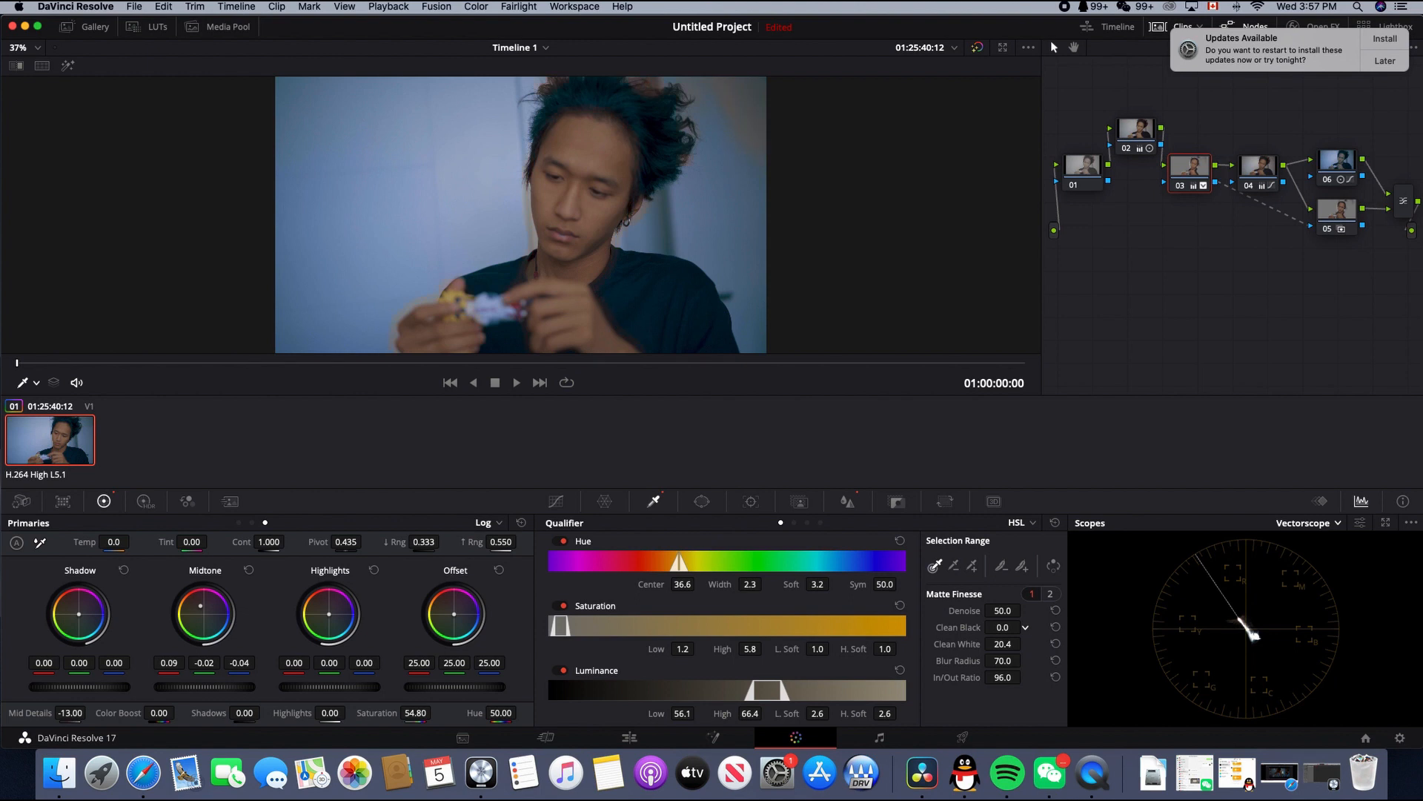
{"action": "left_click_drag", "start_coordinate": [1002, 627], "coordinate": [1025, 627]}
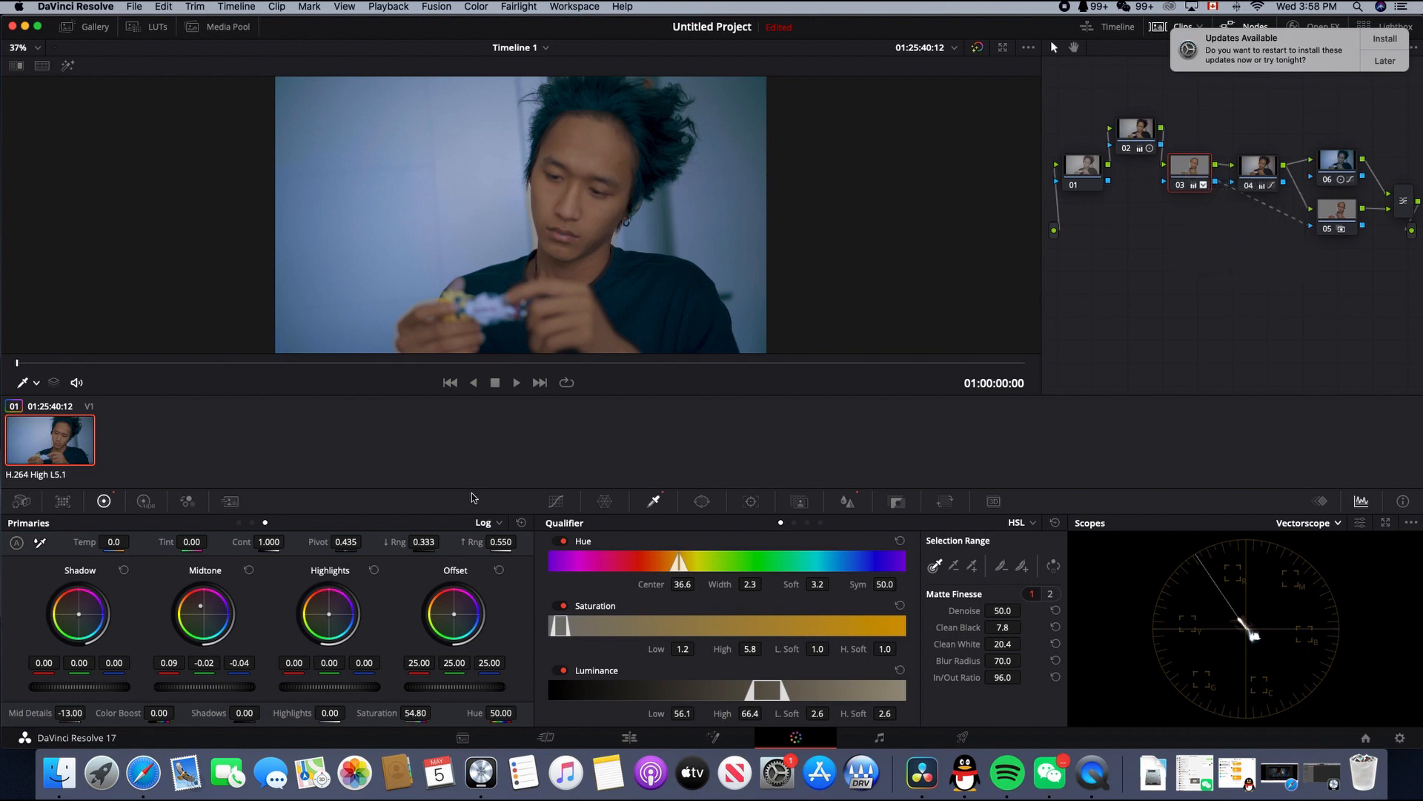
Step: On node 03, set Saturation to 47.70 and Offset to 24.82/25.09/24.26, and fine-tune the linked RGB blur radius
{"action": "left_click_drag", "start_coordinate": [421, 714], "coordinate": [418, 714]}
{"action": "left_click_drag", "start_coordinate": [457, 619], "coordinate": [455, 617]}
{"action": "left_click", "coordinate": [848, 502]}
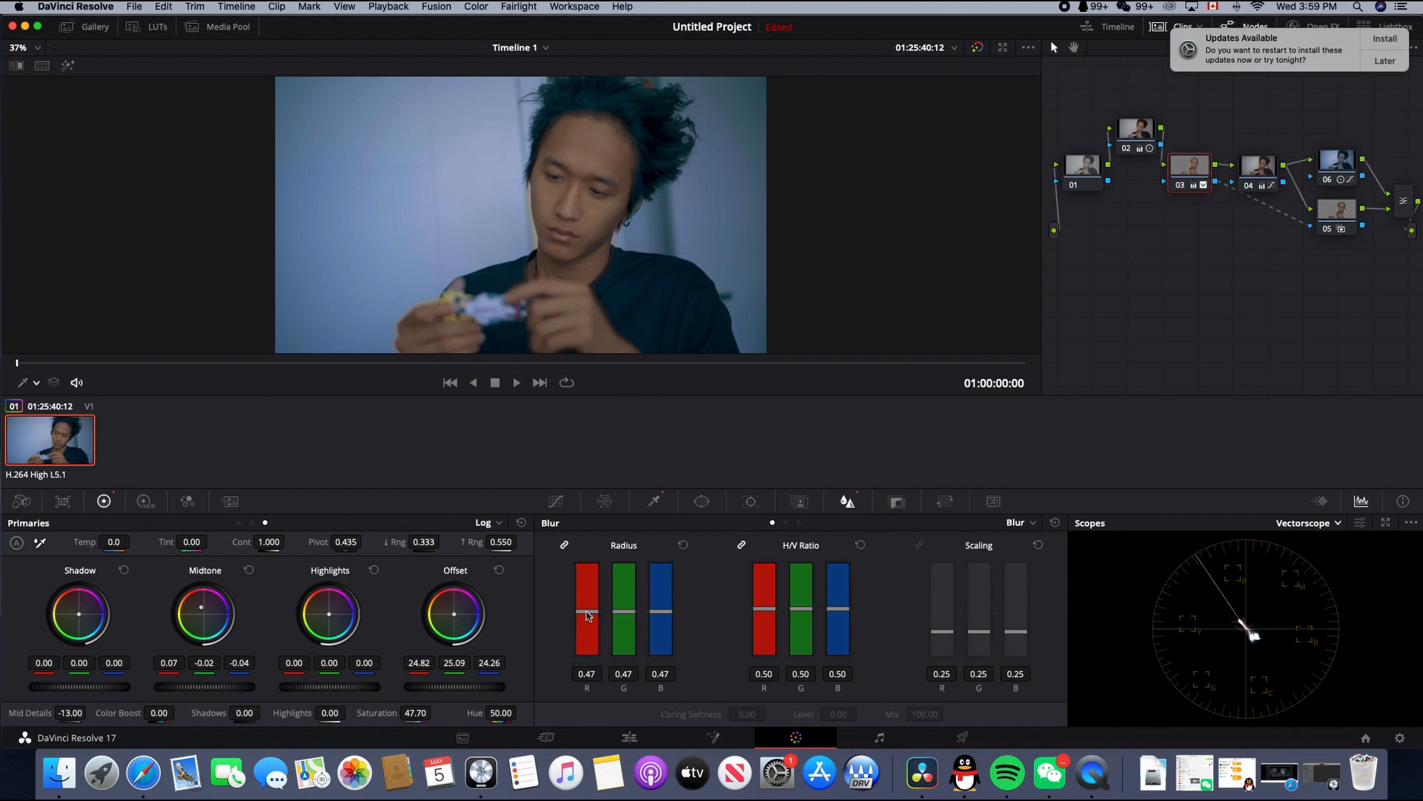
{"action": "left_click_drag", "start_coordinate": [586, 615], "coordinate": [587, 615]}
Step: Try limiting node 03's skin key with a circular window centred over the face, and view the highlighted selection
{"action": "left_click", "coordinate": [708, 503]}
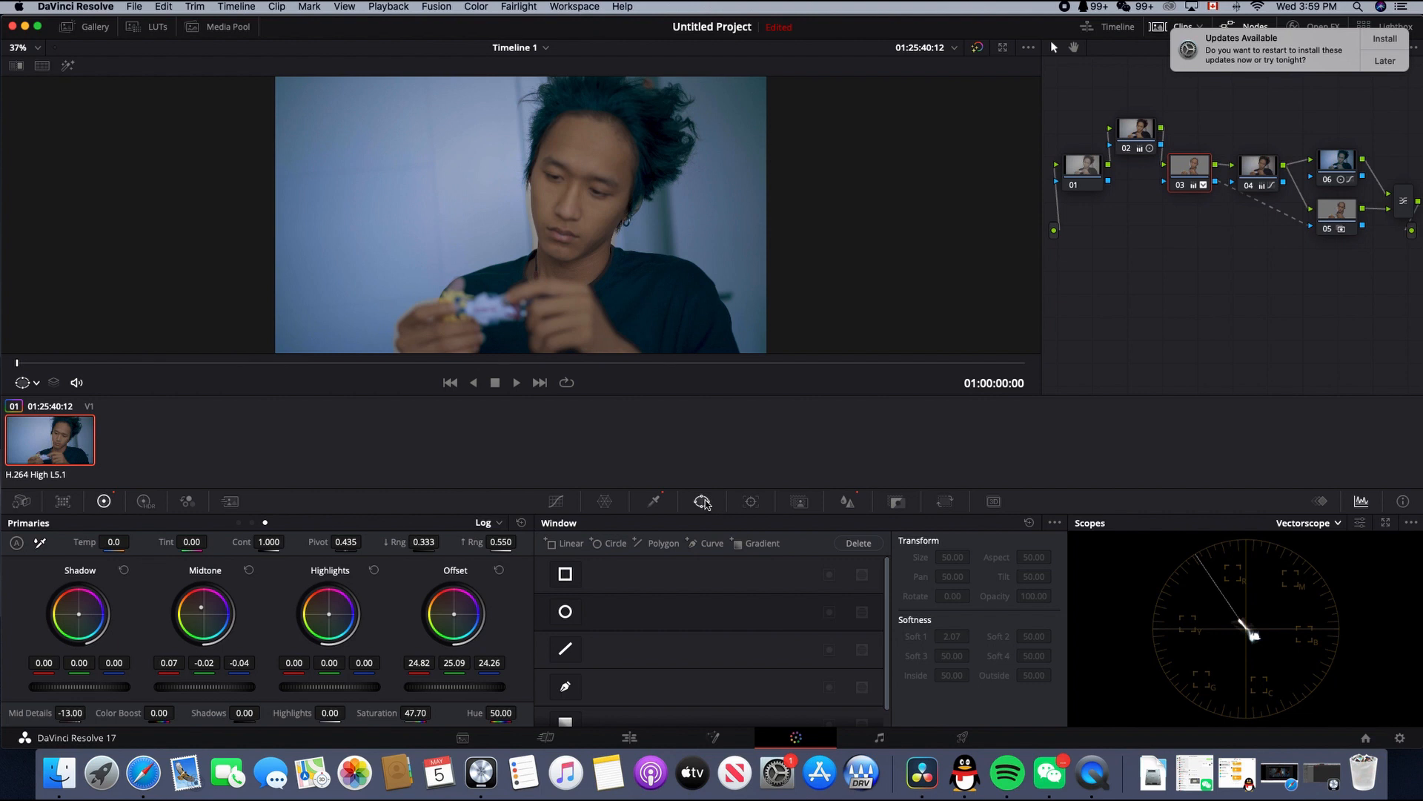
{"action": "left_click", "coordinate": [565, 612]}
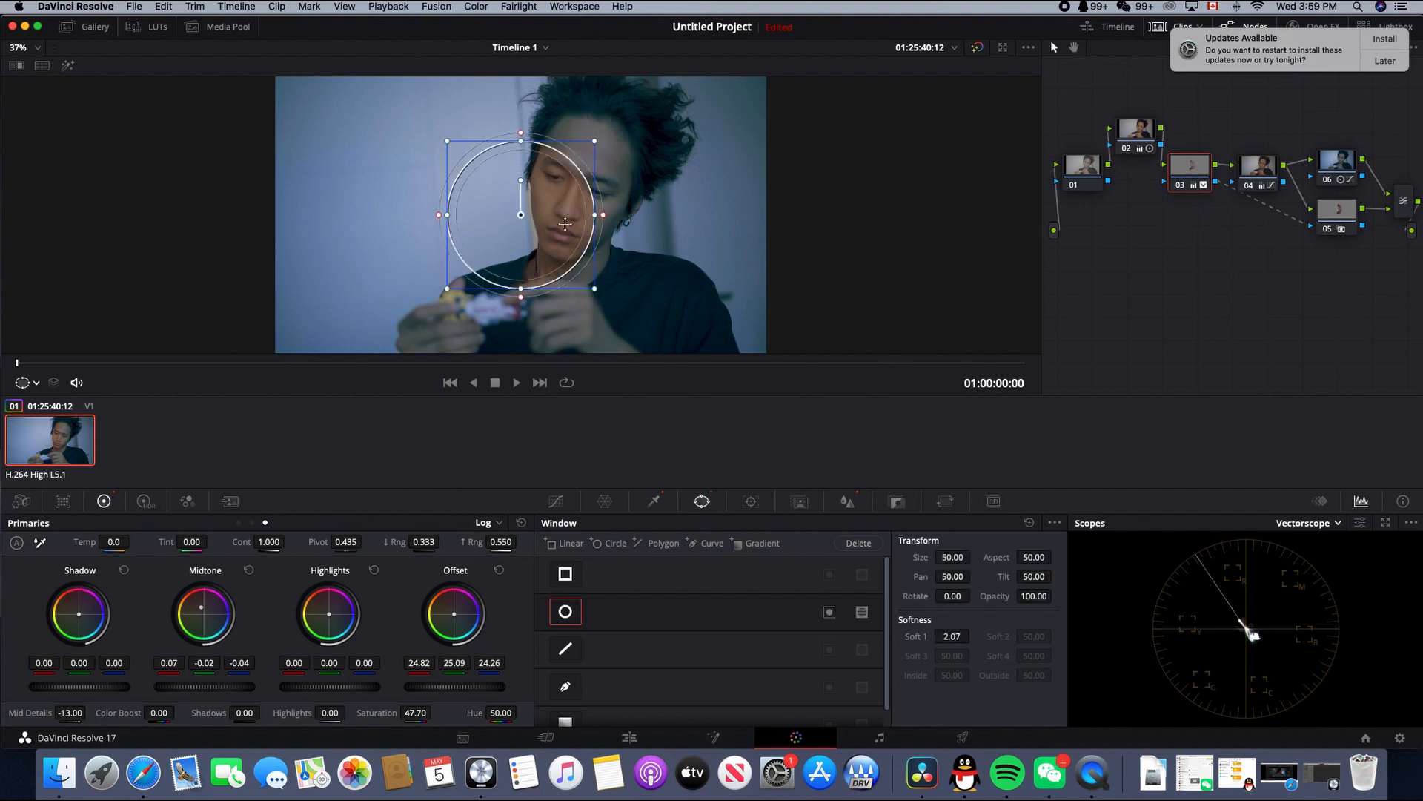
{"action": "left_click_drag", "start_coordinate": [565, 224], "coordinate": [608, 194]}
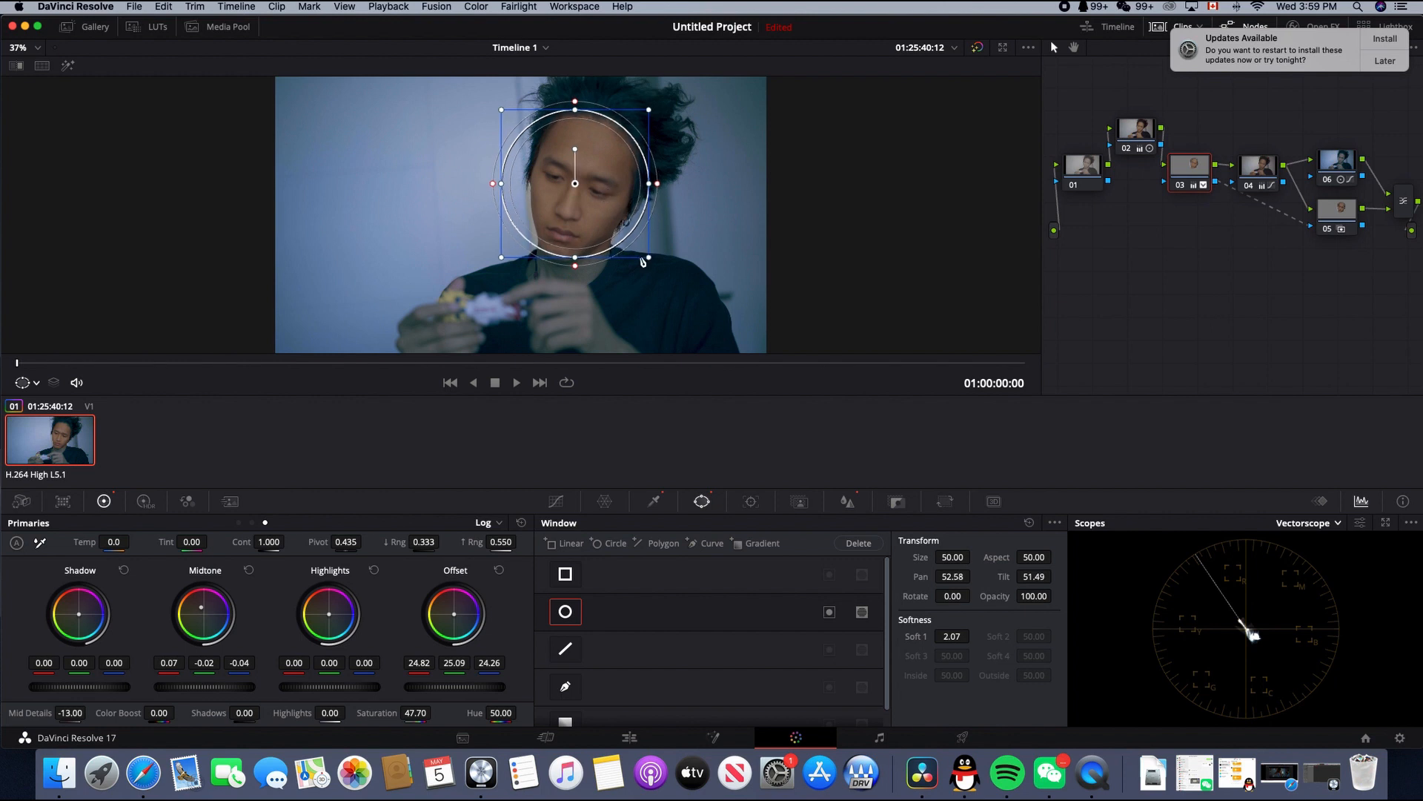
{"action": "left_click", "coordinate": [67, 65]}
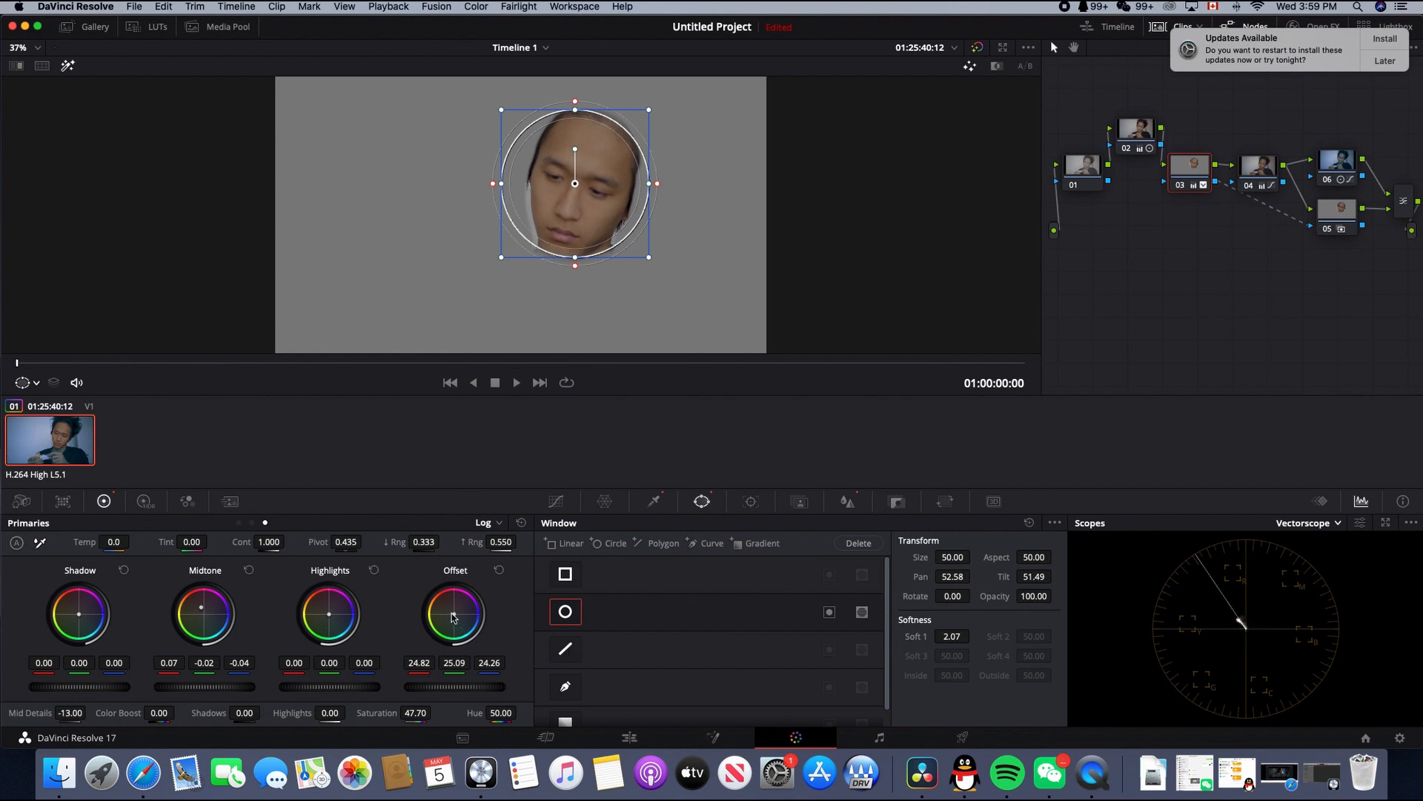
Step: Set node 03's Offset to 24.67/24.92/26.40 and Midtone to 0.12/-0.03/-0.09, and turn off the circular window and the highlight view
{"action": "left_click_drag", "start_coordinate": [453, 618], "coordinate": [456, 617]}
{"action": "left_click", "coordinate": [565, 613]}
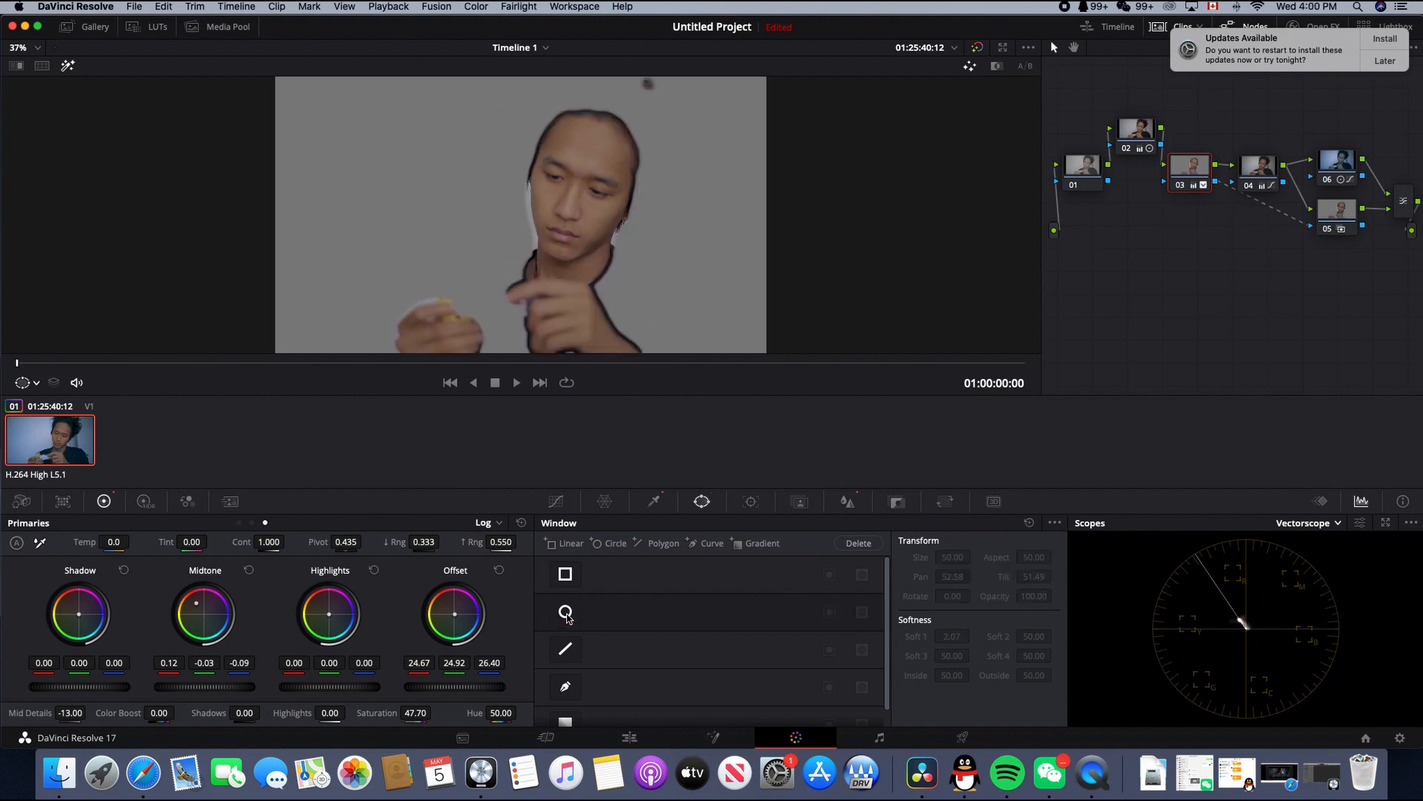
{"action": "left_click", "coordinate": [68, 67]}
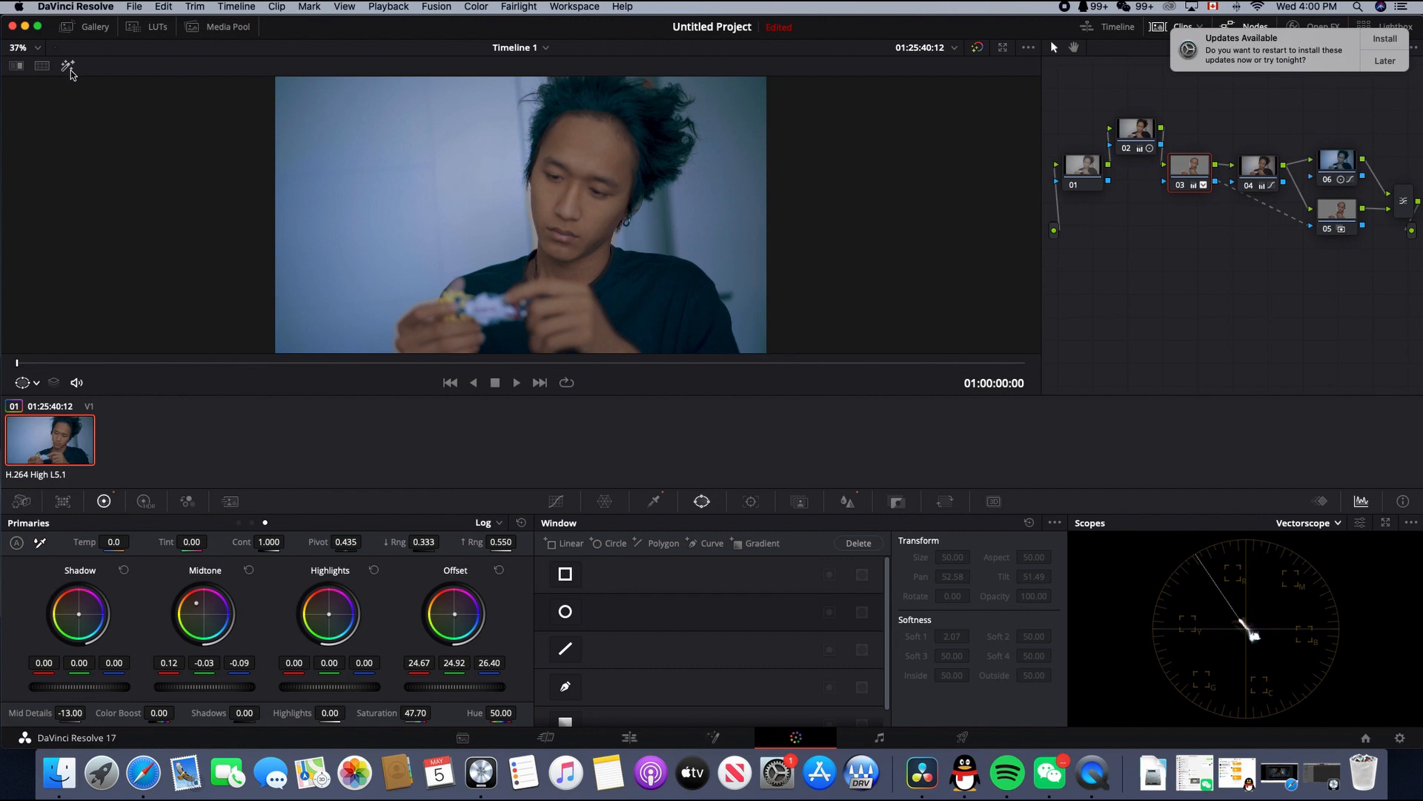